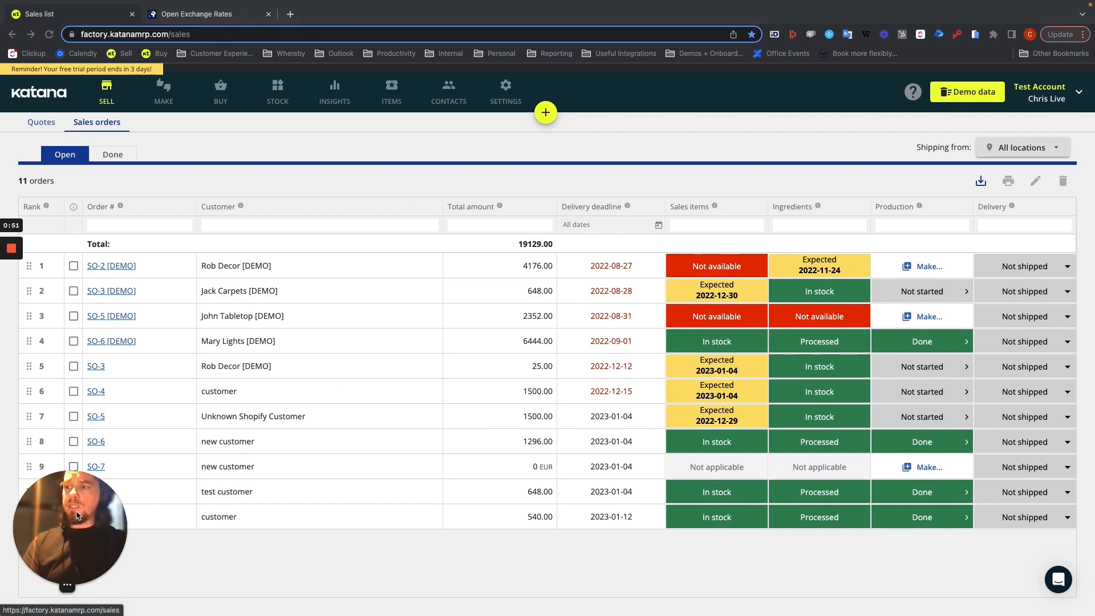
Filter the product list by the name "coffe" and open the Coffee table [DEMO] product to view its default sales prices
drag(78, 517, 69, 379)
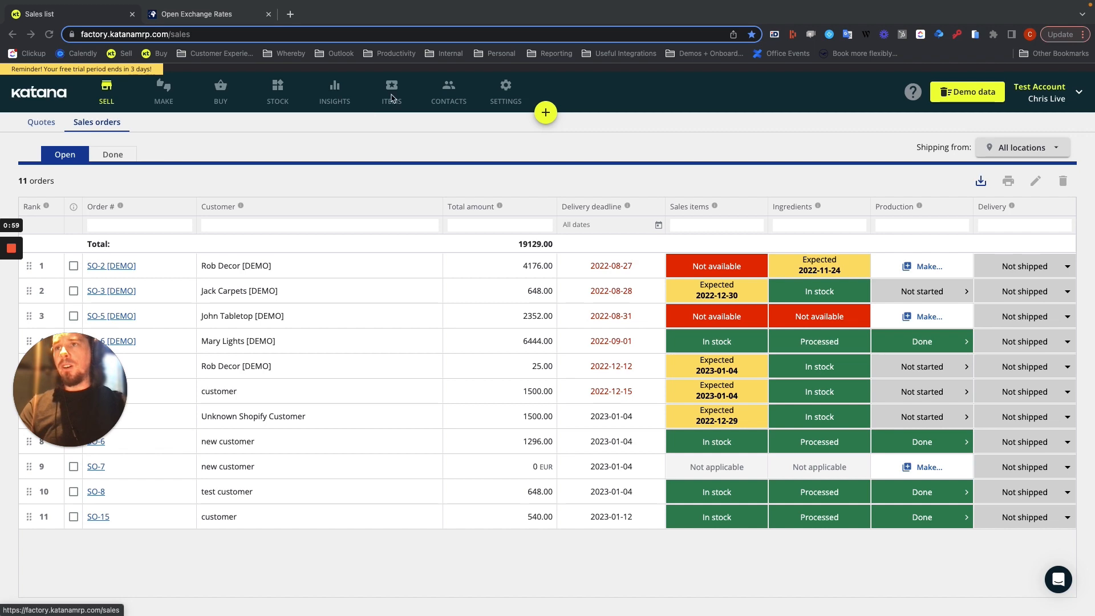
click(392, 99)
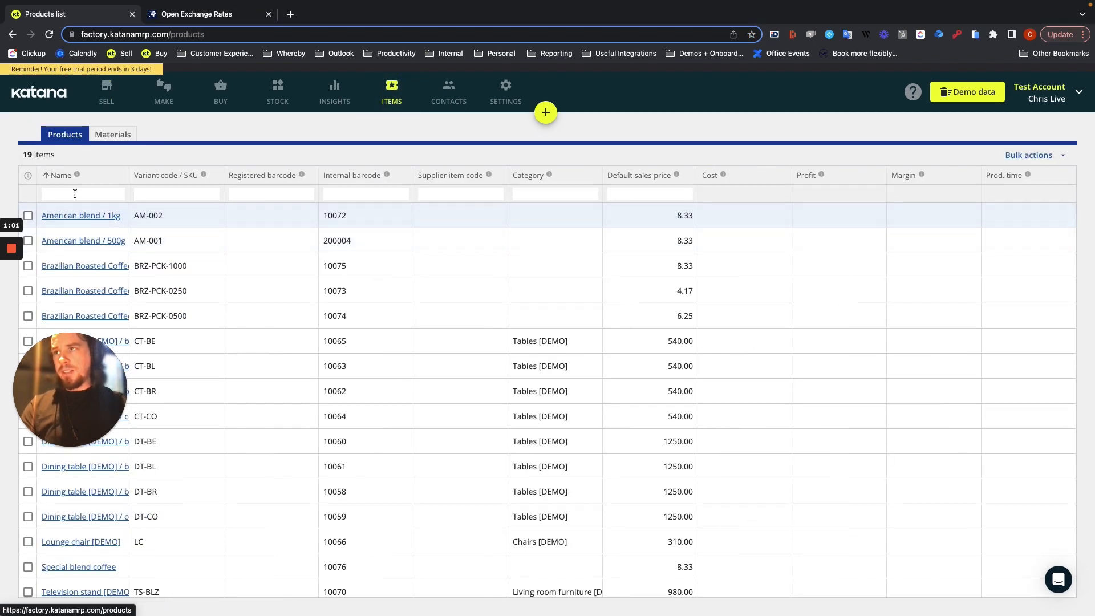
click(75, 192)
text(coffe)
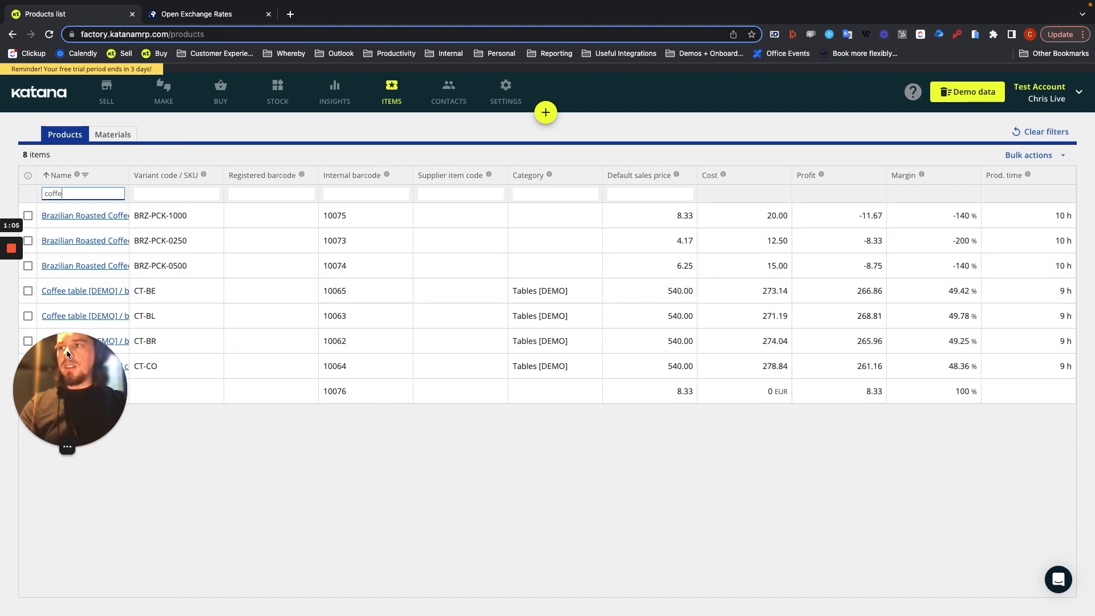
click(76, 289)
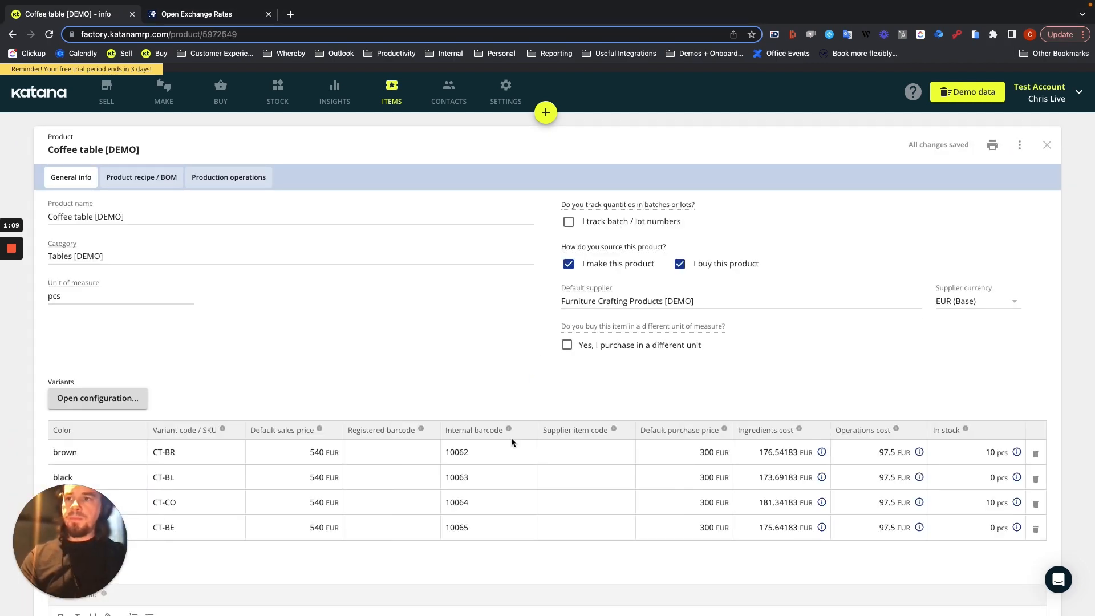
click(291, 447)
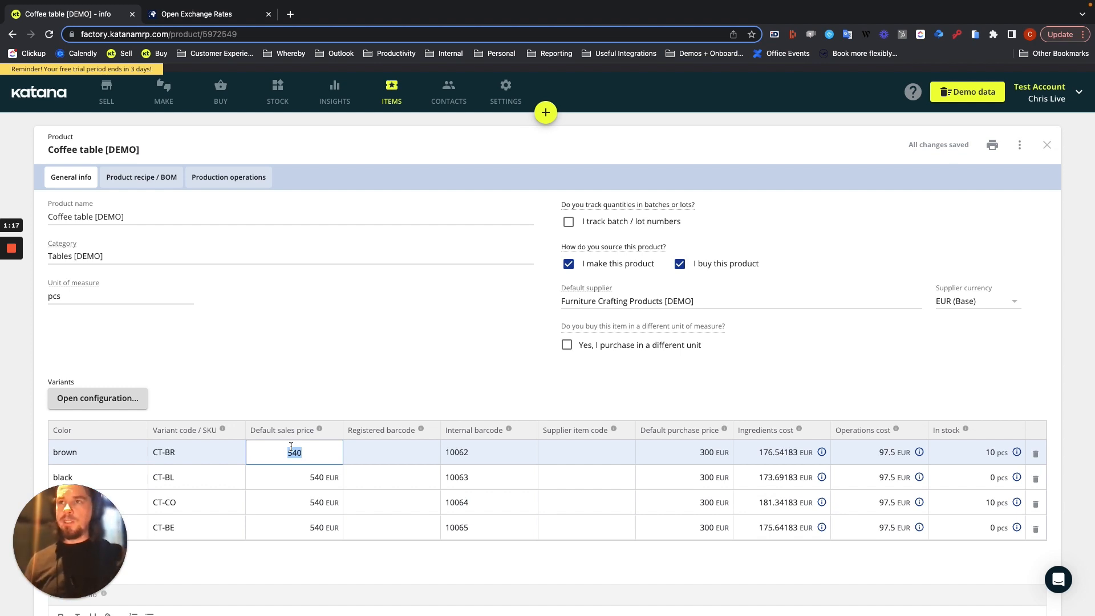
Create a new sales order for the existing customer "test 1"
click(544, 113)
click(533, 165)
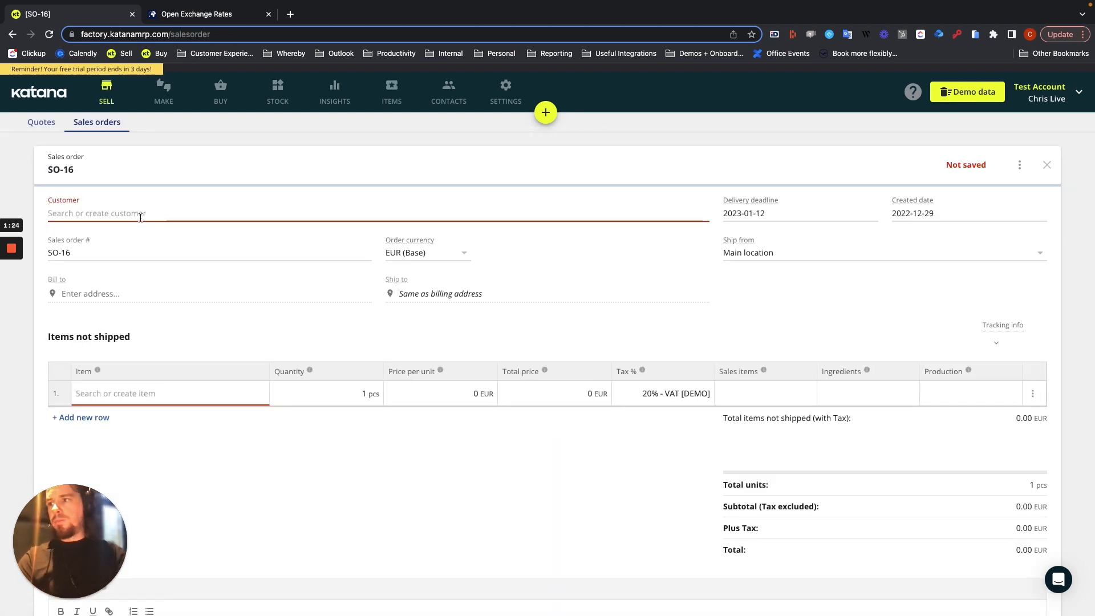
text(Test)
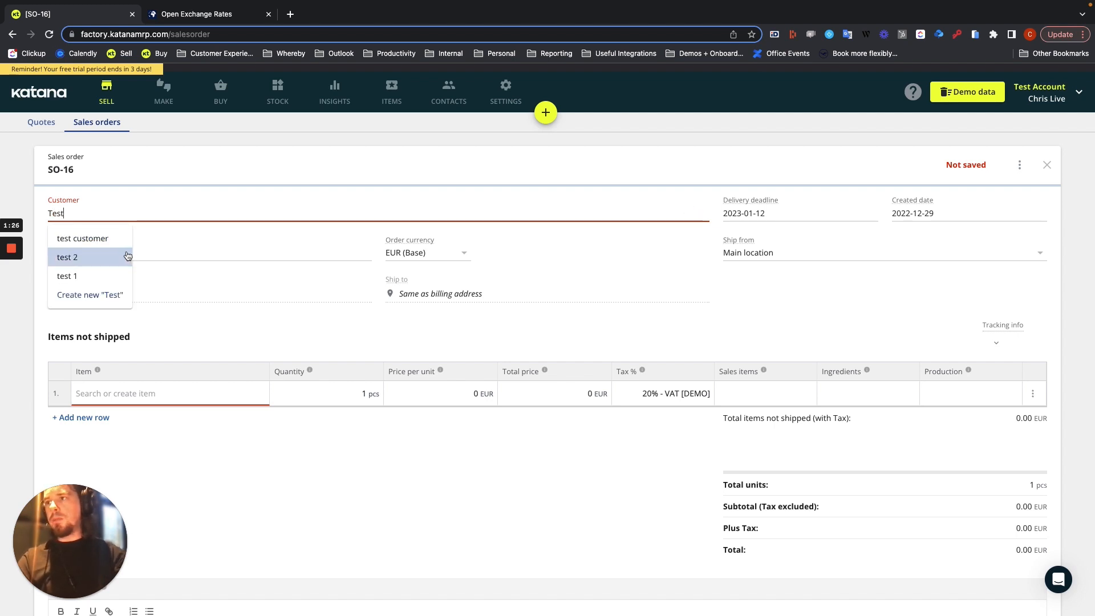
click(89, 276)
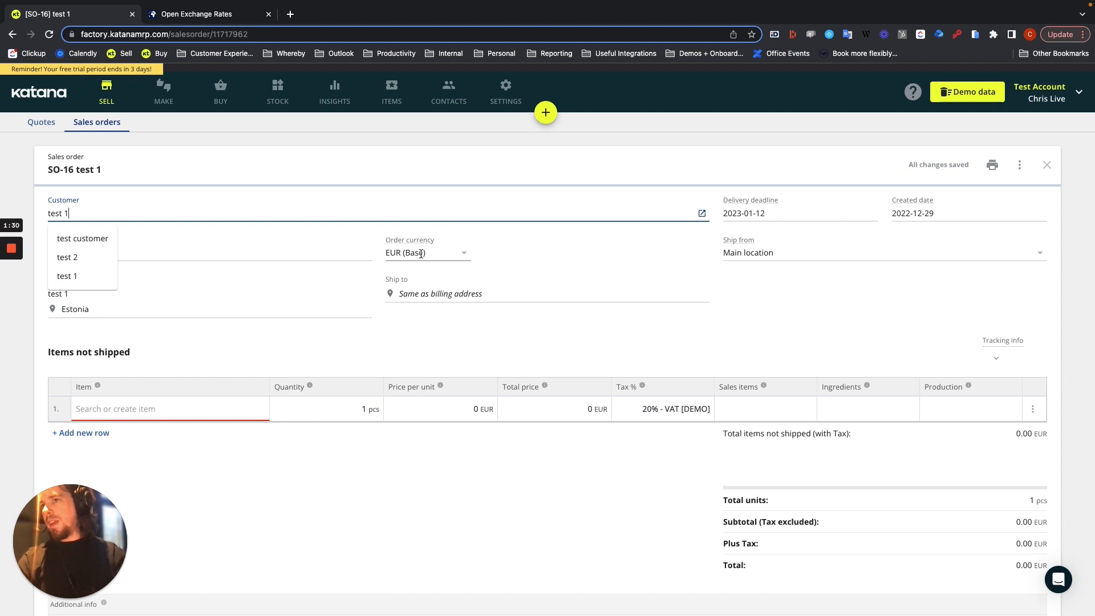
Add [CT-CO] Coffee table [DEMO] / cognac as the item on the sales order's first line
click(130, 408)
text(coffee)
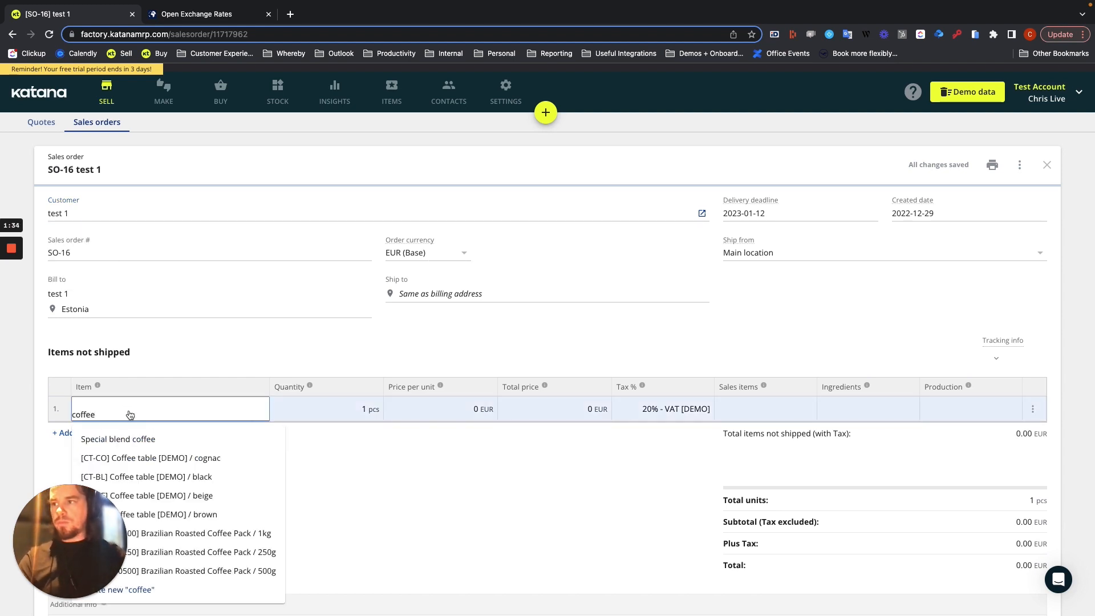
click(154, 458)
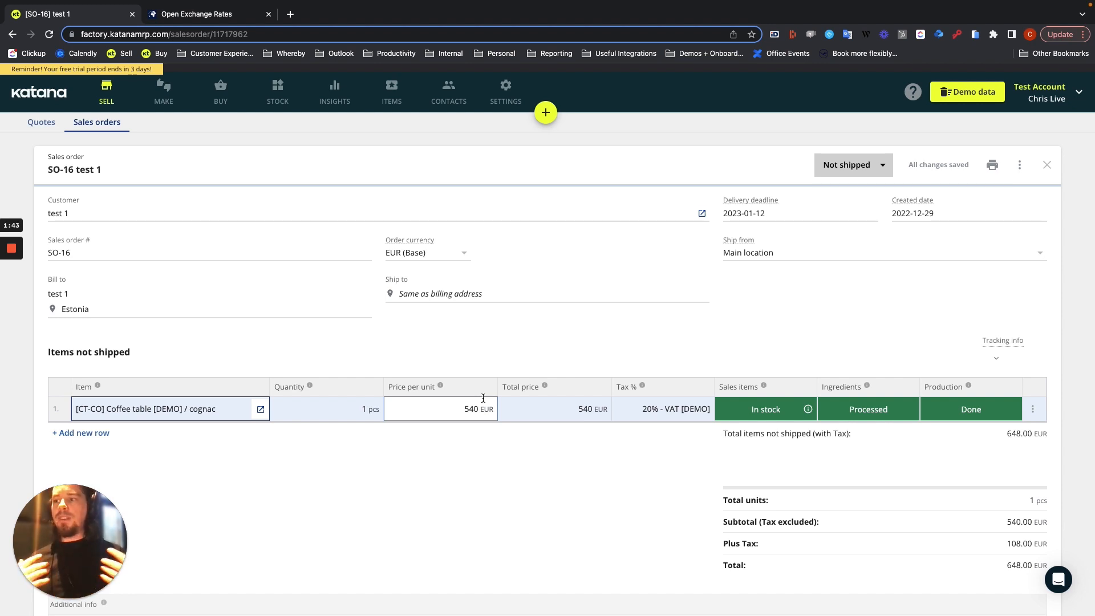
Change the order's customer to "customer" and accept converting the order to that customer's currency, AUD
click(116, 214)
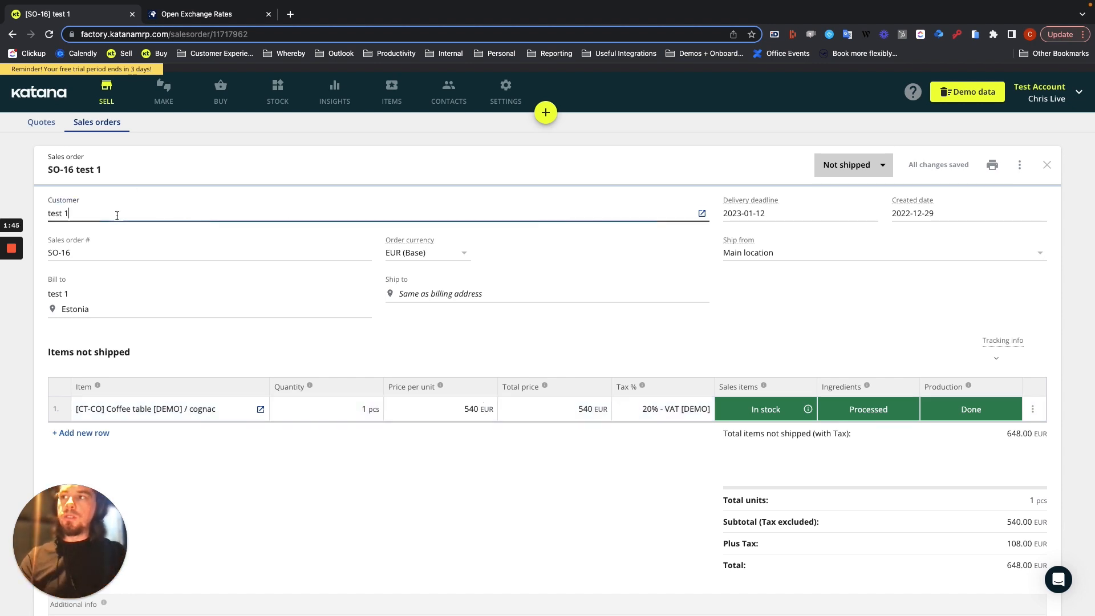
key(BackSpace)
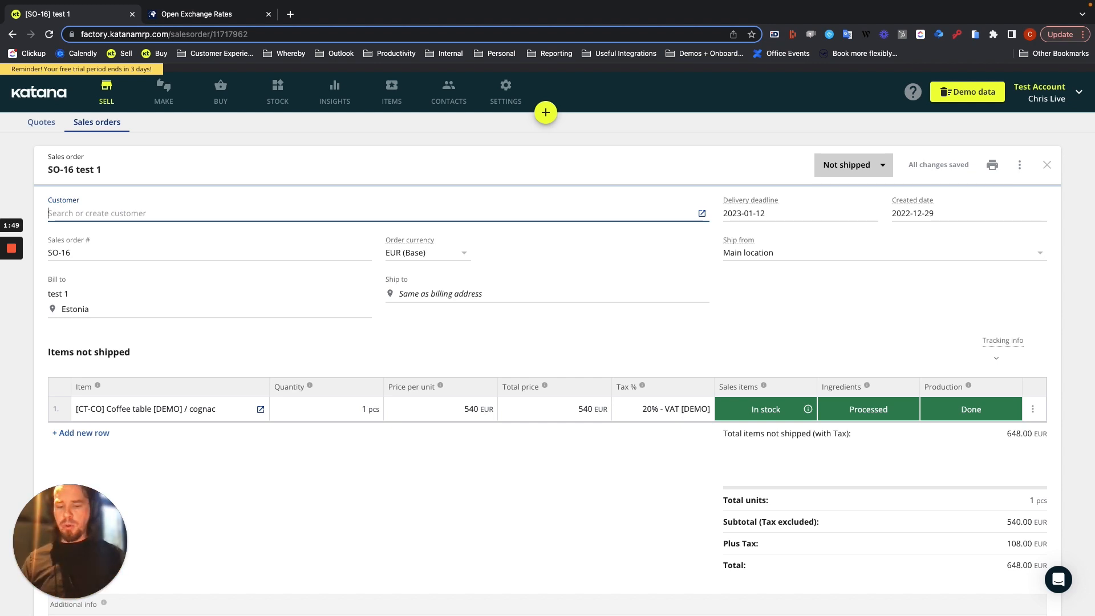
text(customer)
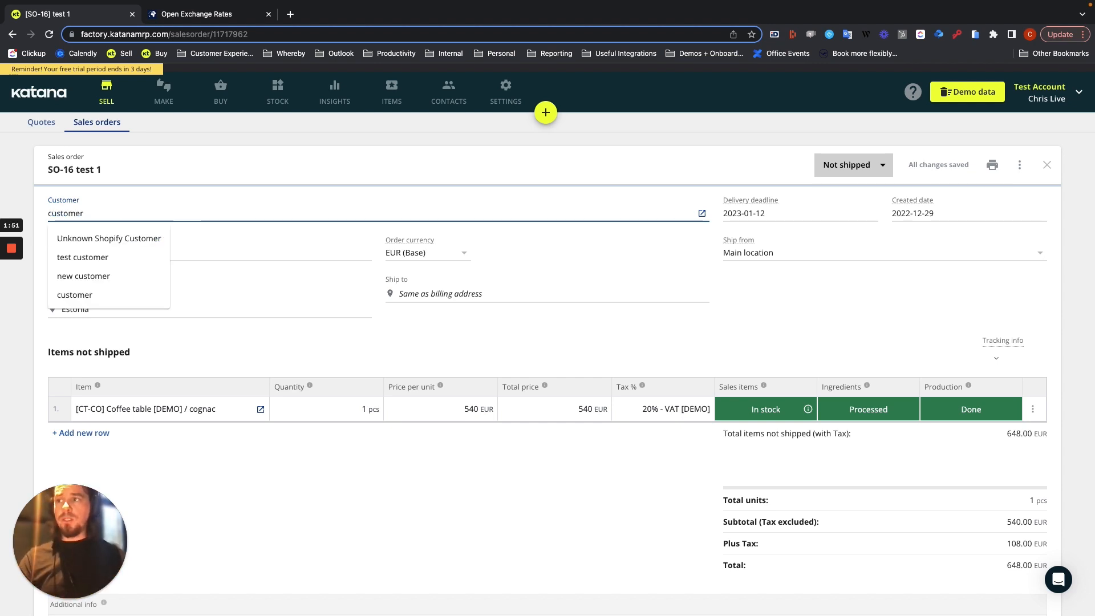
click(91, 290)
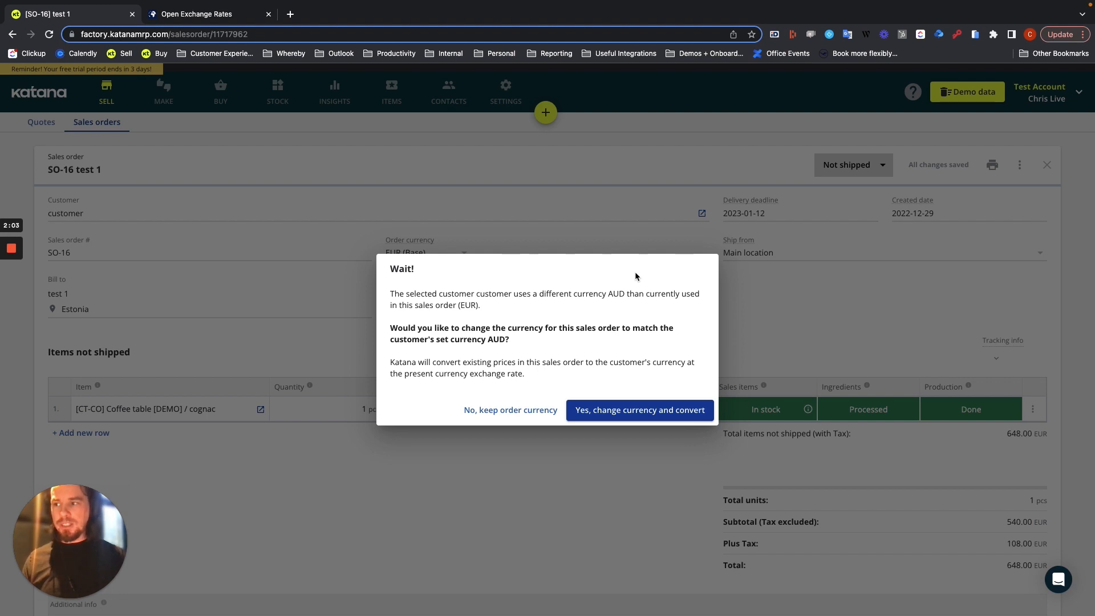
click(674, 410)
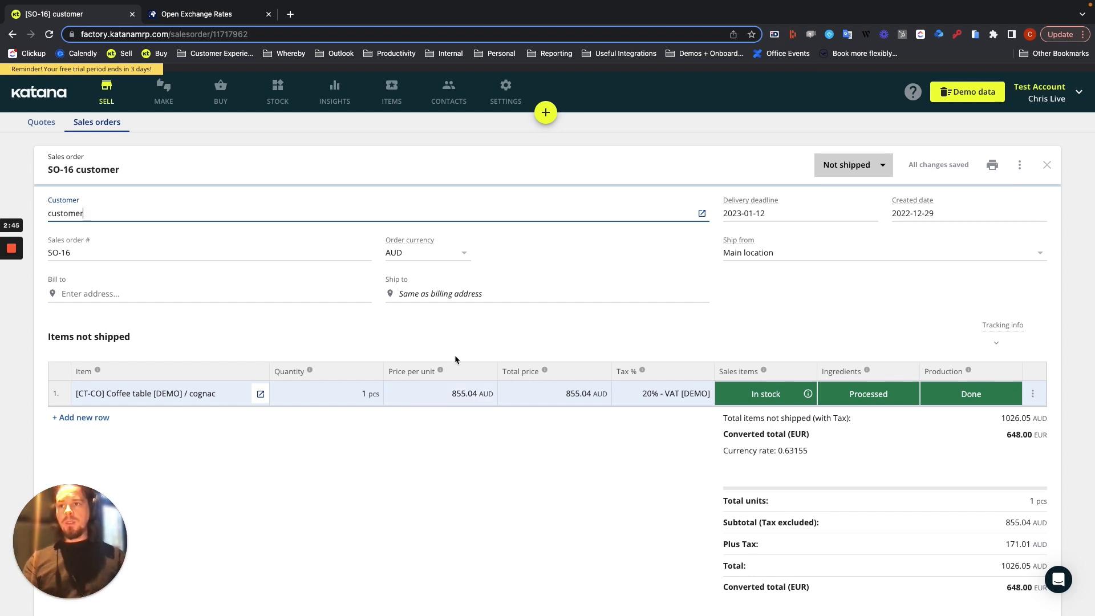
Switch the sales order's currency to EUR (Base), converting the coffee table's price
click(463, 253)
click(451, 277)
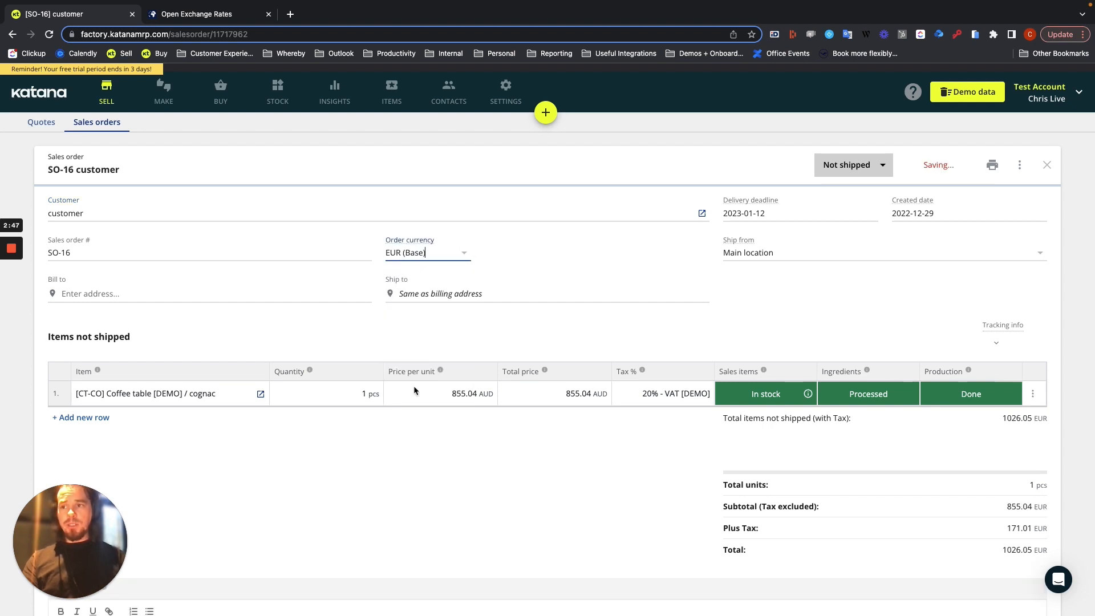
click(415, 392)
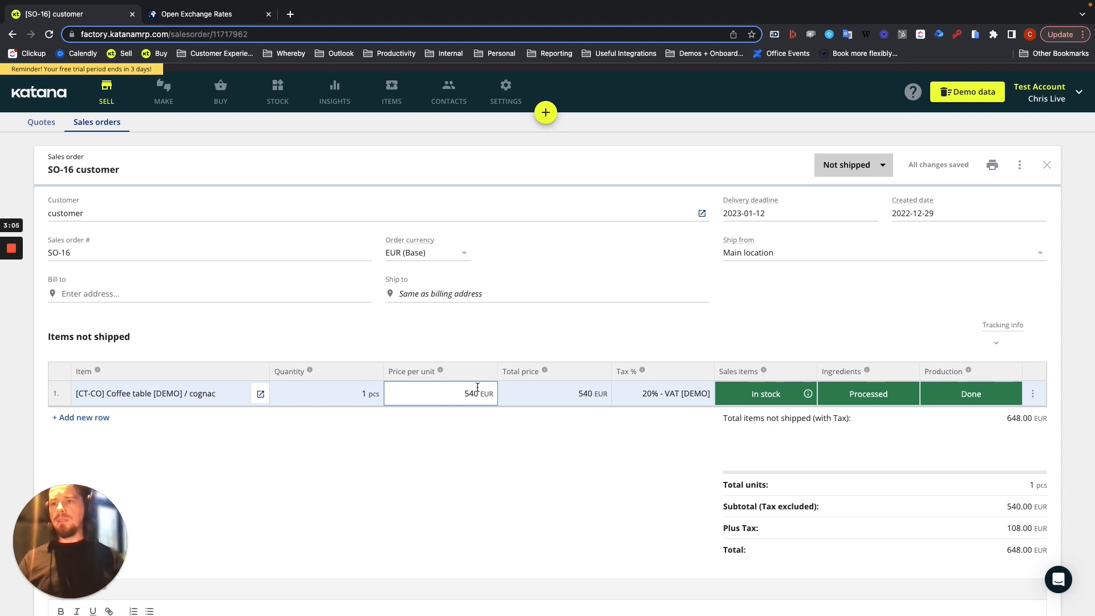
click(452, 454)
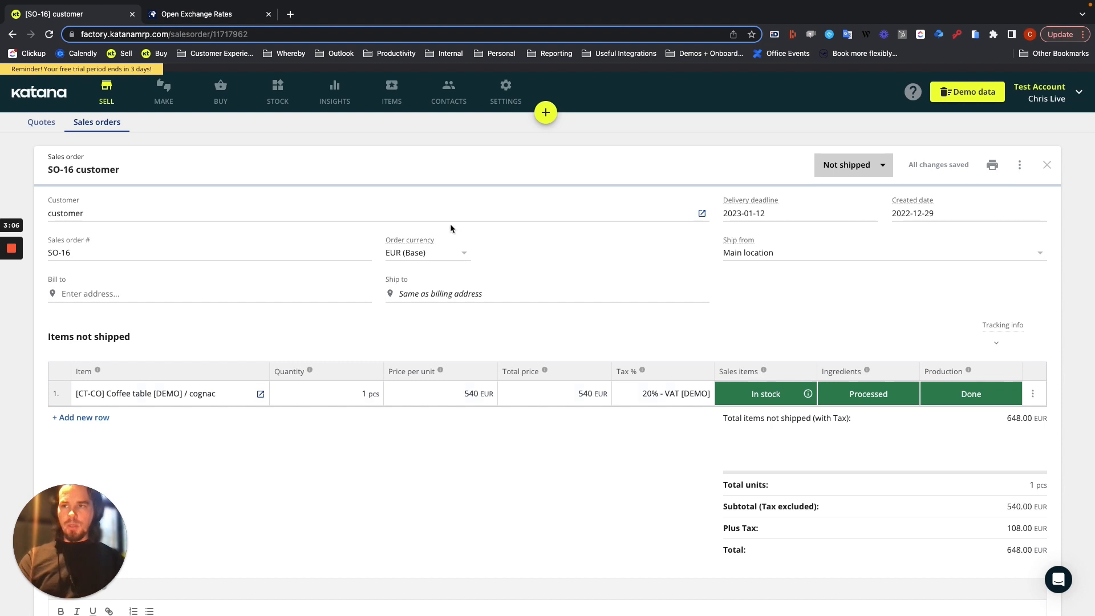
Set the sales order's currency to AUD
click(462, 253)
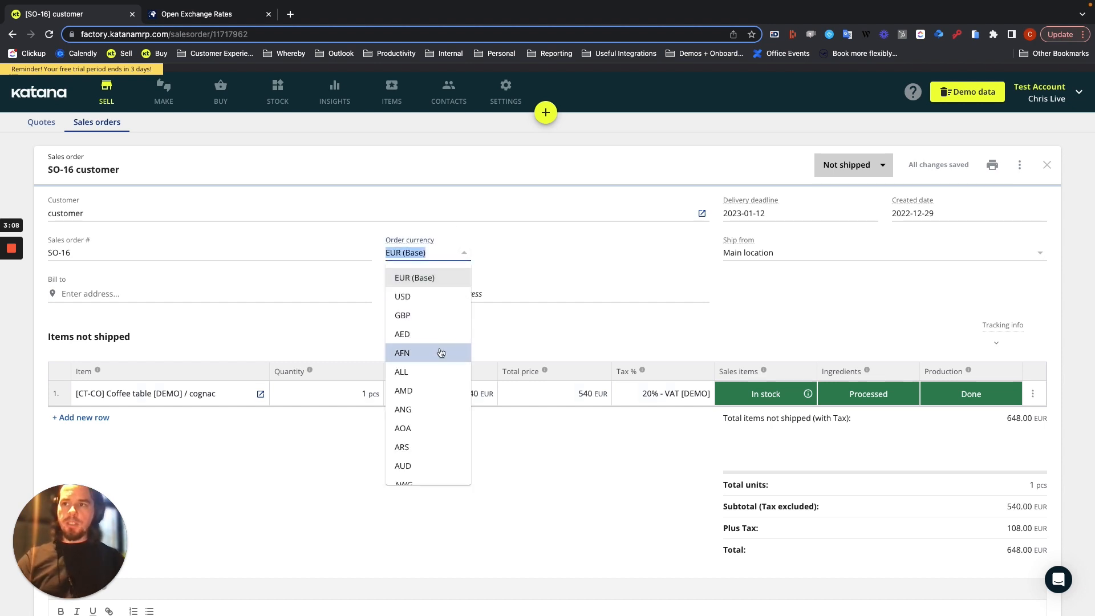
scroll(440, 354, down, 2)
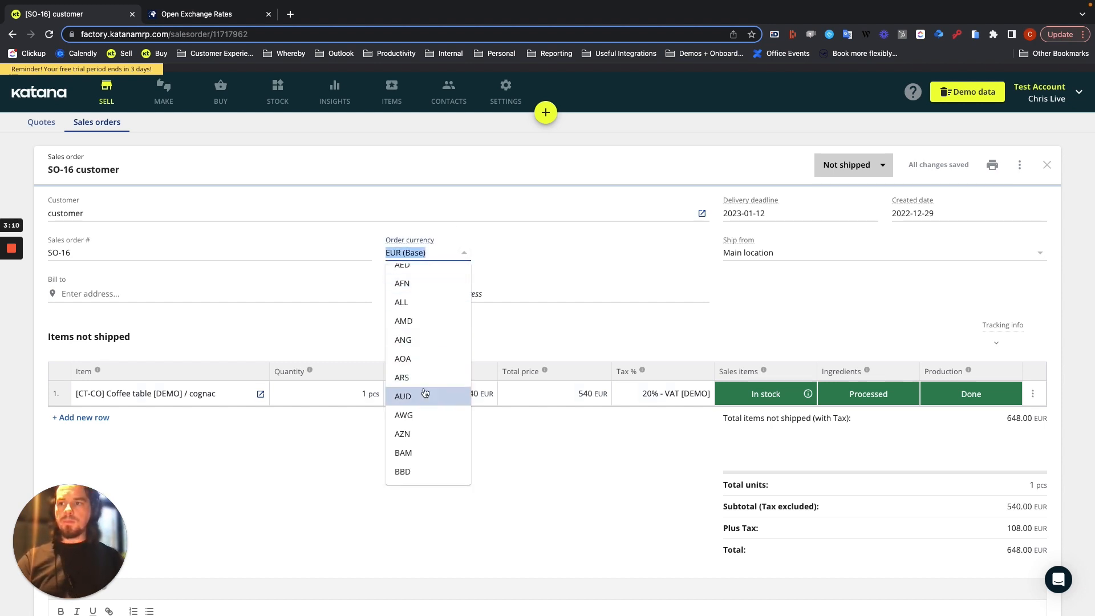
click(423, 391)
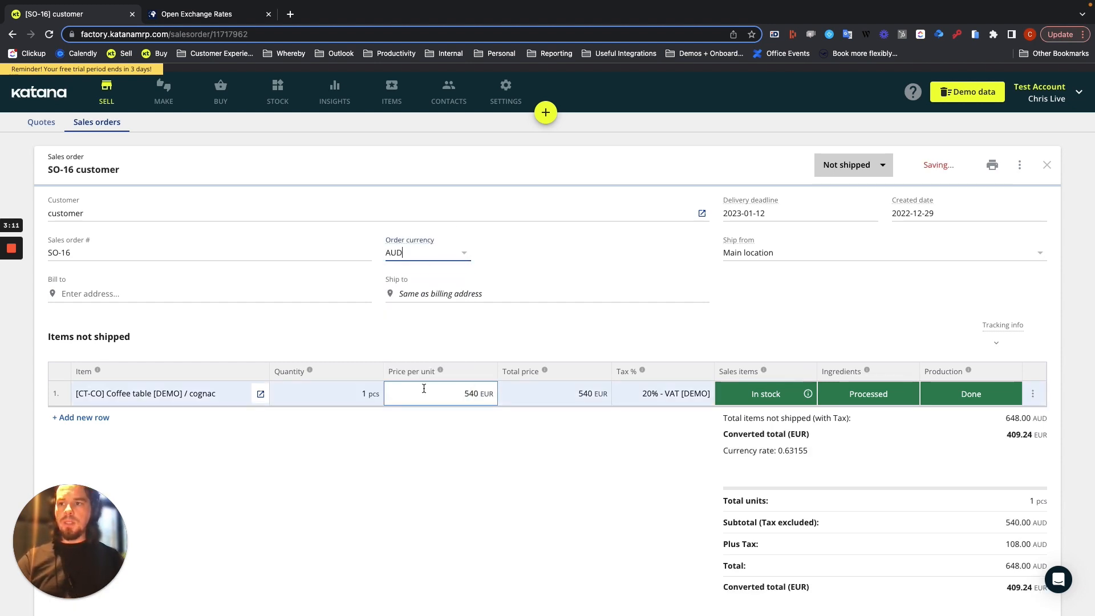
Set the coffee table's price per unit to 900 AUD and remove the tax rate from its line
double_click(496, 388)
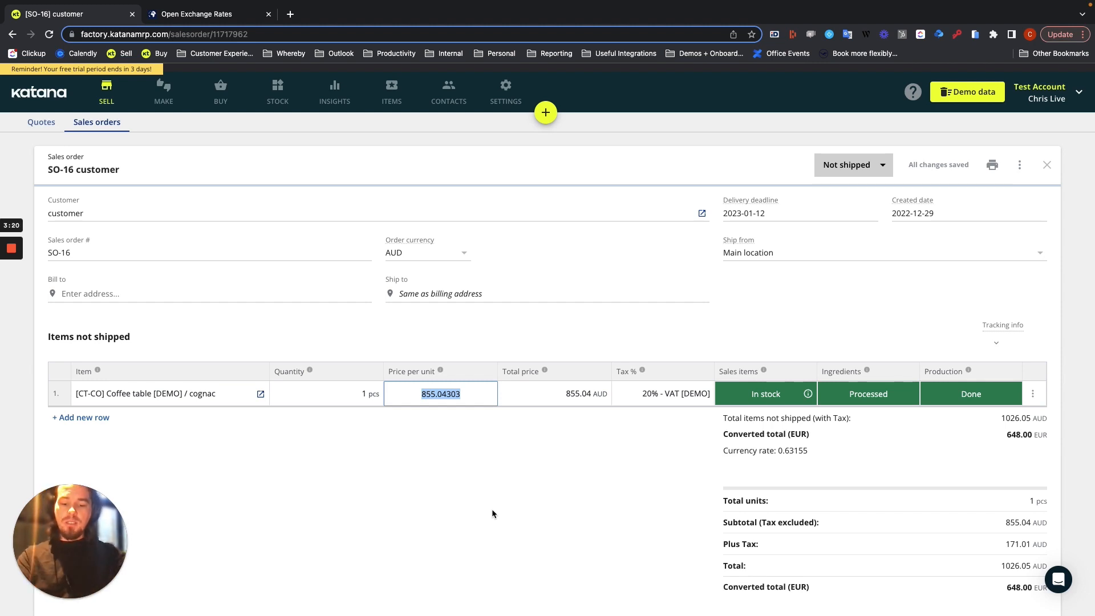
text(900)
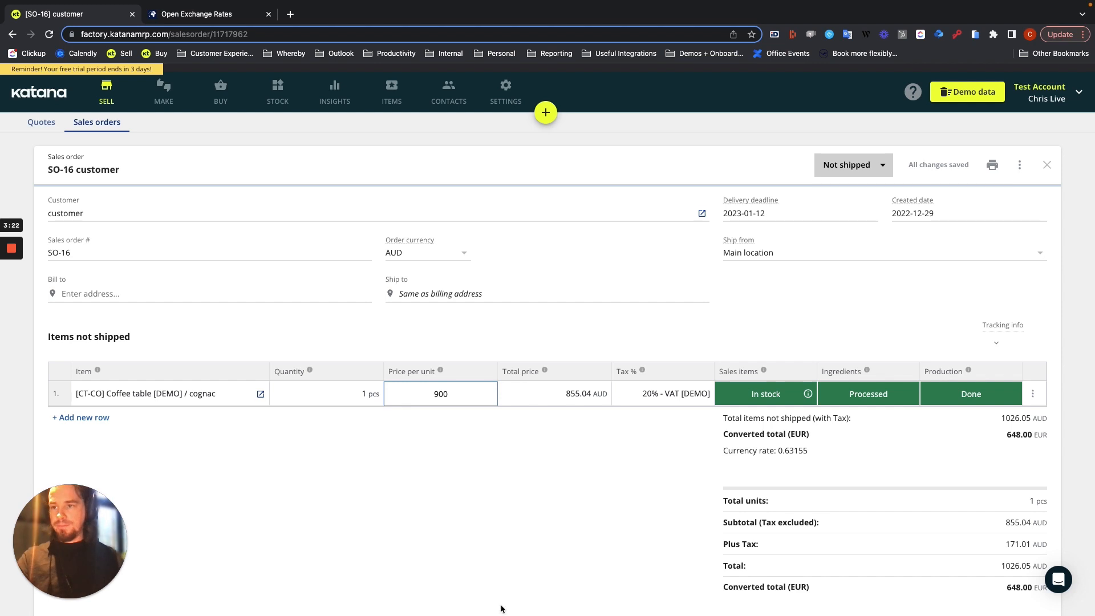
click(451, 483)
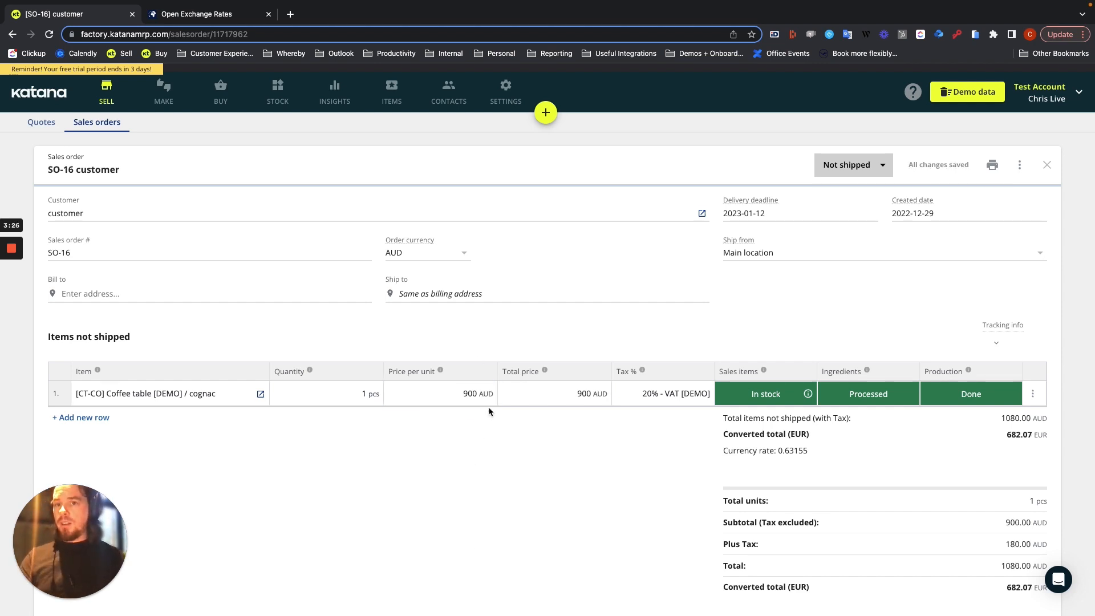
click(627, 393)
click(656, 413)
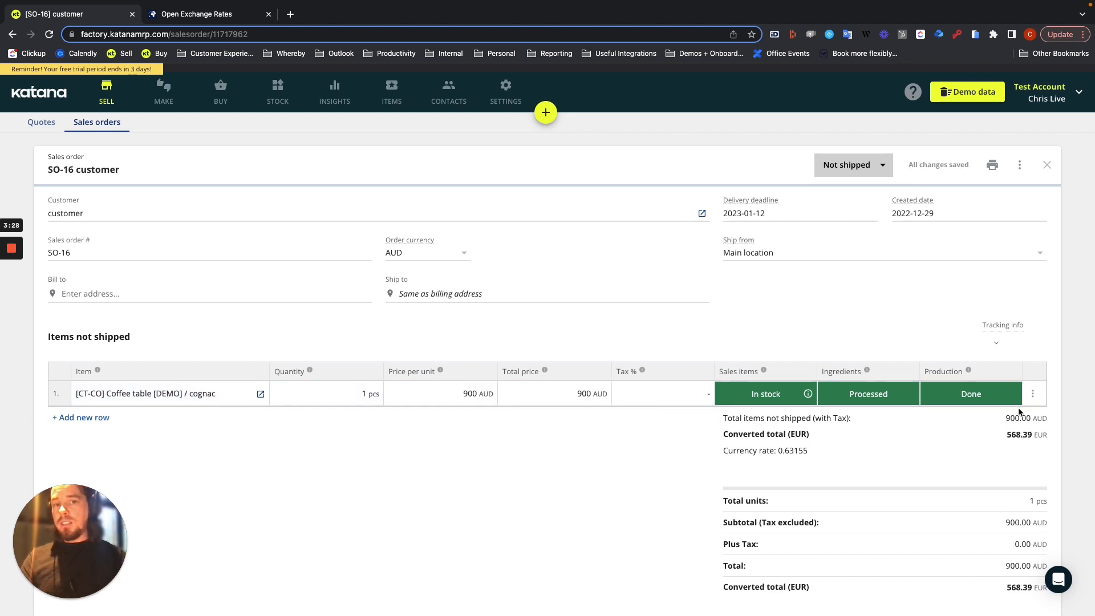
Highlight the converted EUR total below the unshipped items to examine it
drag(1005, 437, 1032, 438)
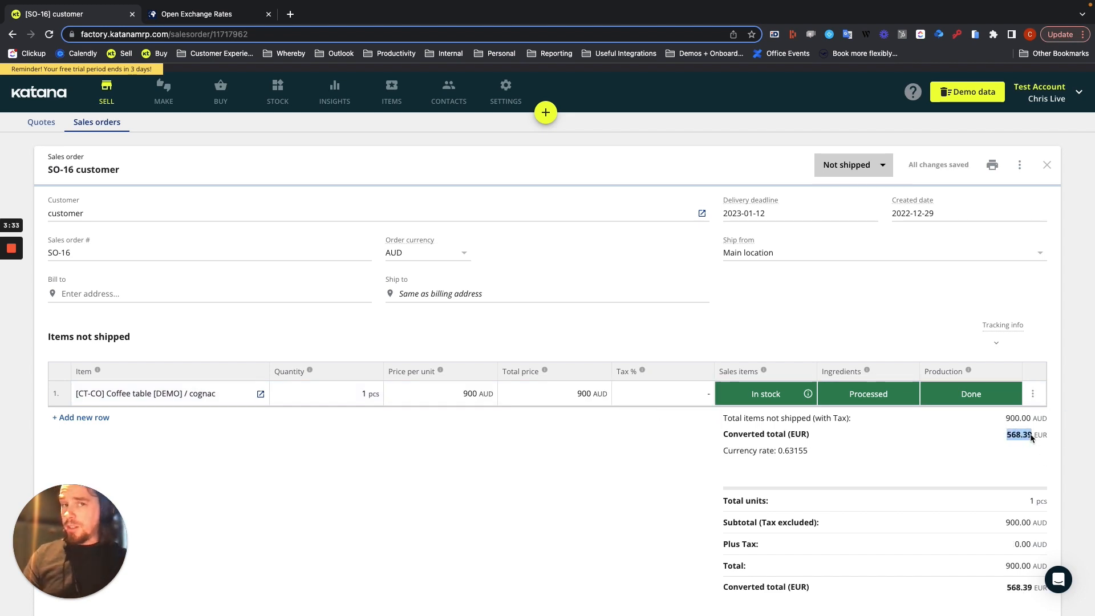
mouse_move(11, 248)
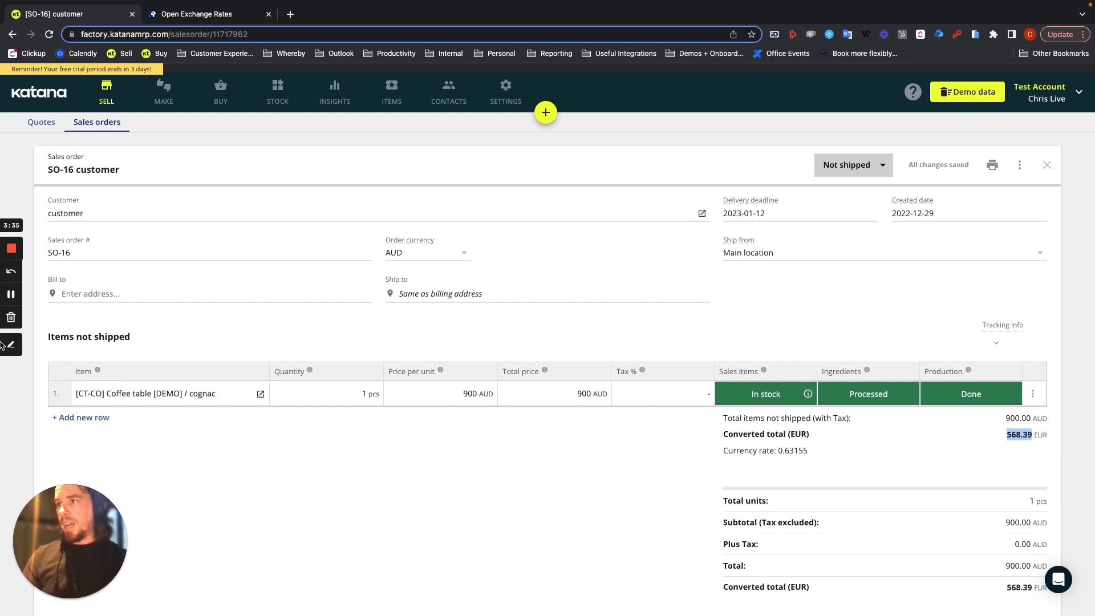
click(11, 296)
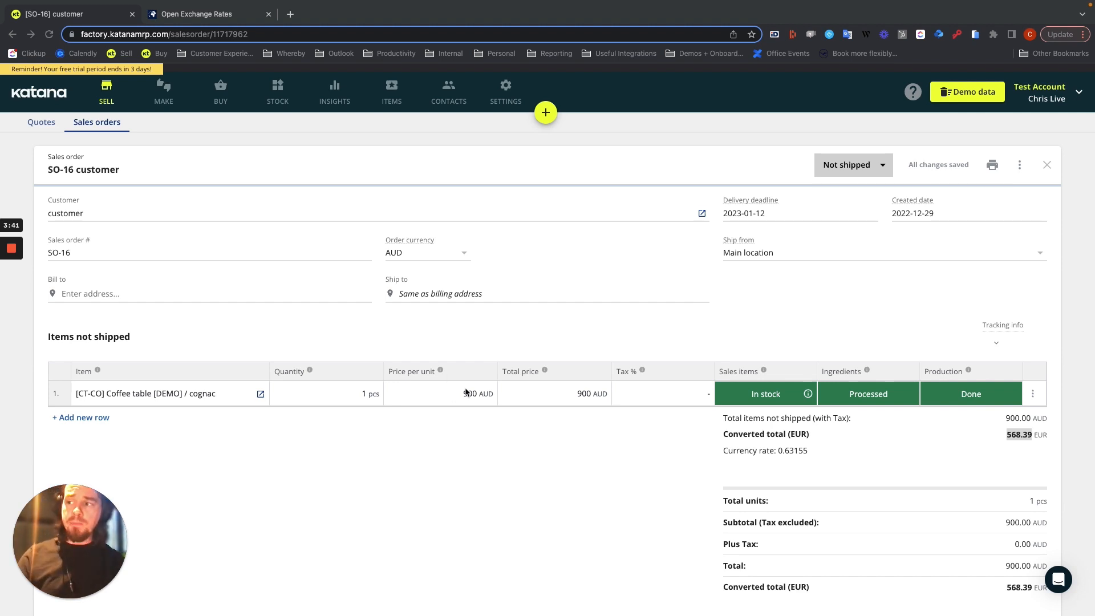
Change the order currency to EUR (Base) so the custom 900 AUD price is converted
click(464, 257)
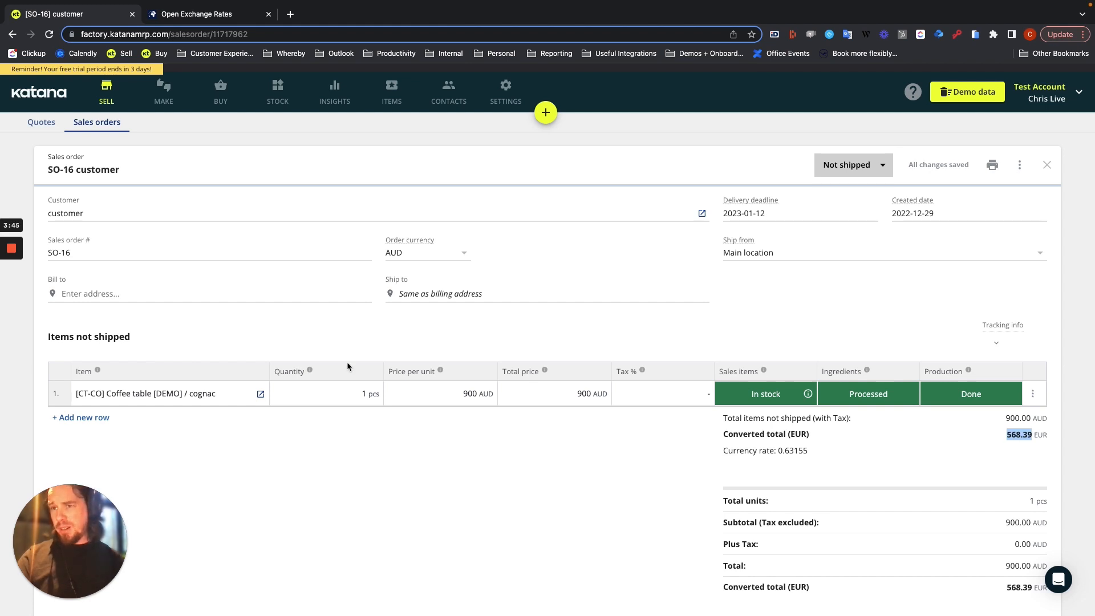
click(464, 254)
click(427, 282)
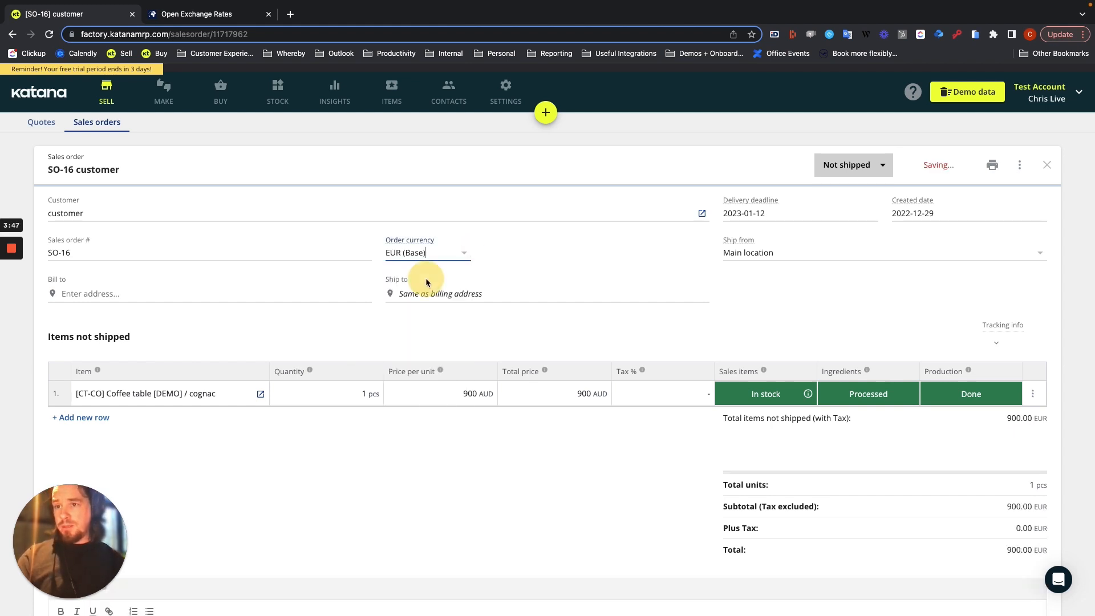
click(443, 386)
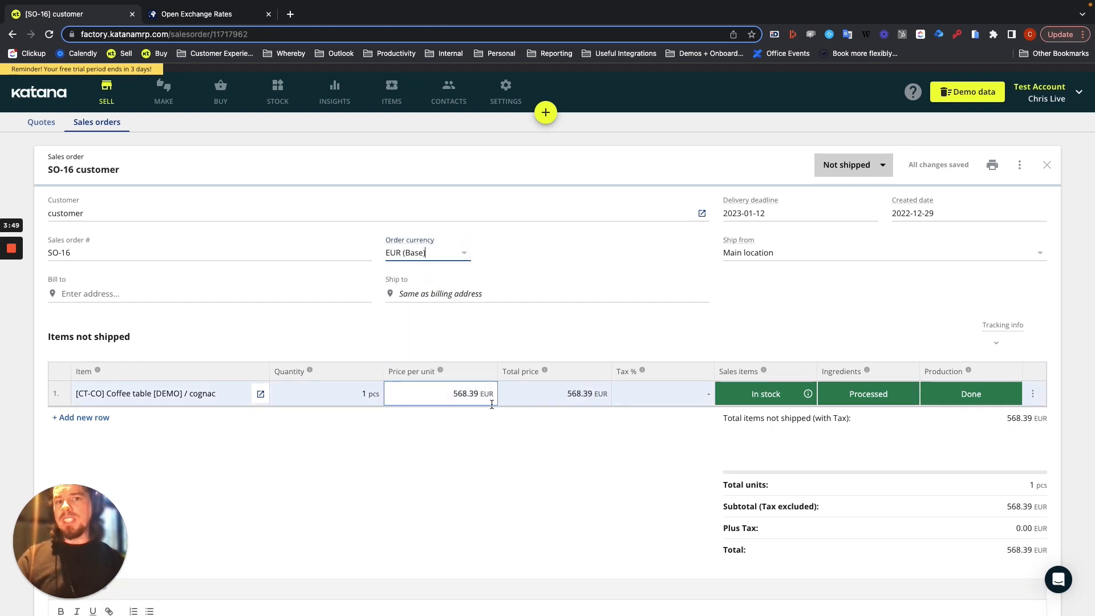
click(507, 502)
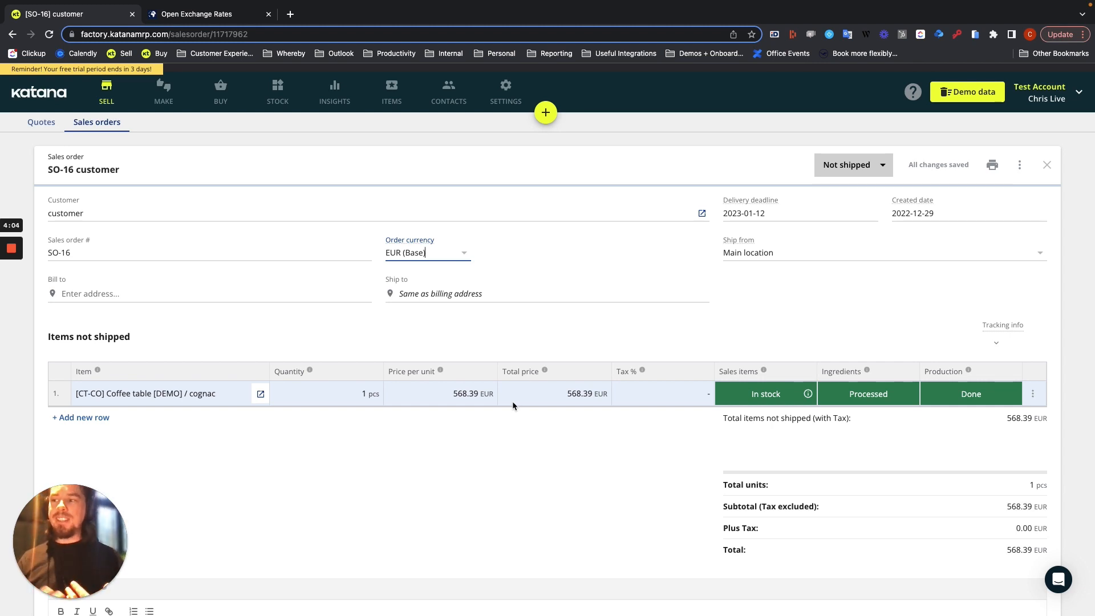
click(468, 393)
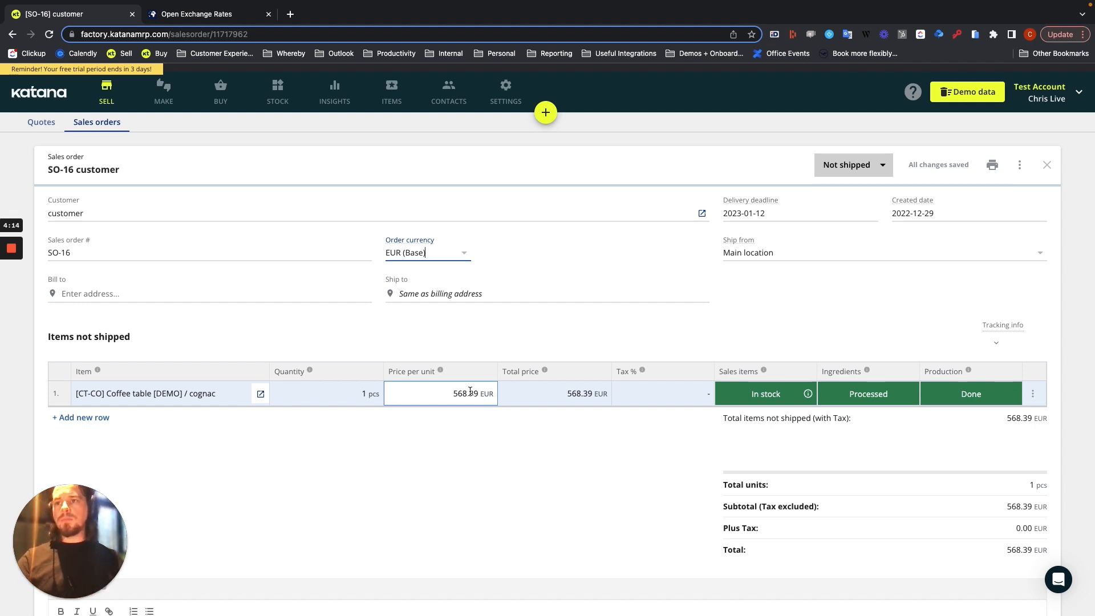
click(463, 254)
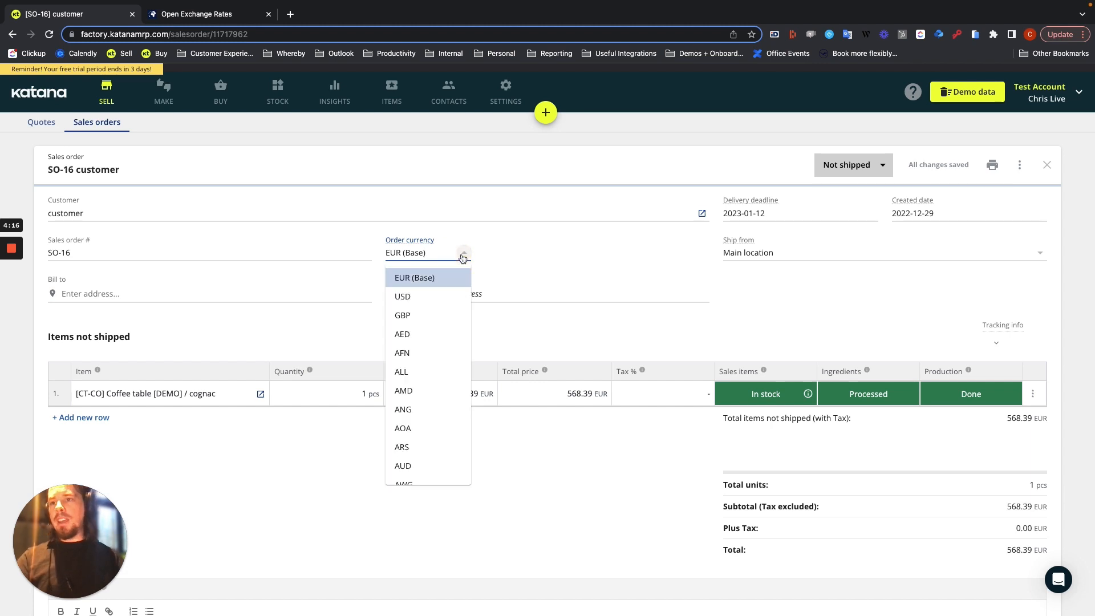
click(590, 335)
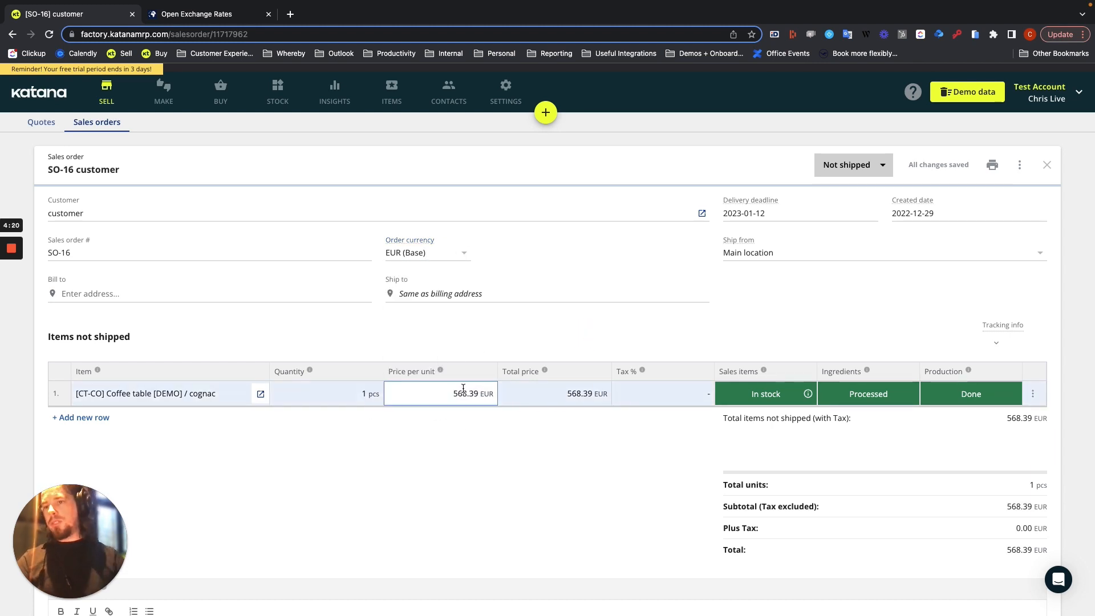
Change the sales order's currency from EUR (Base) to AUD
click(465, 255)
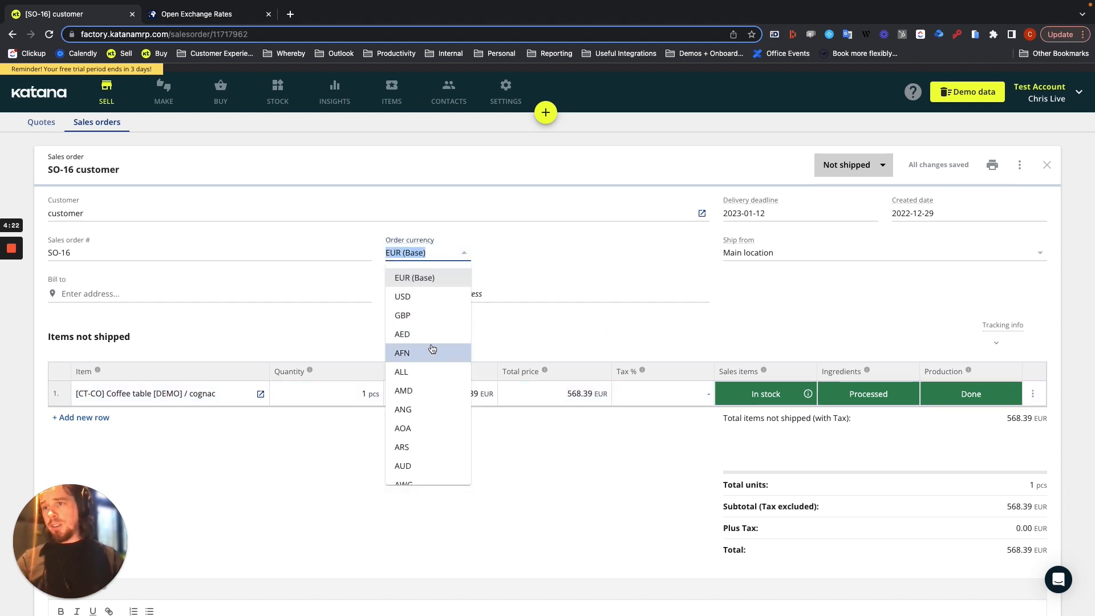
scroll(430, 428, down, 1)
click(430, 443)
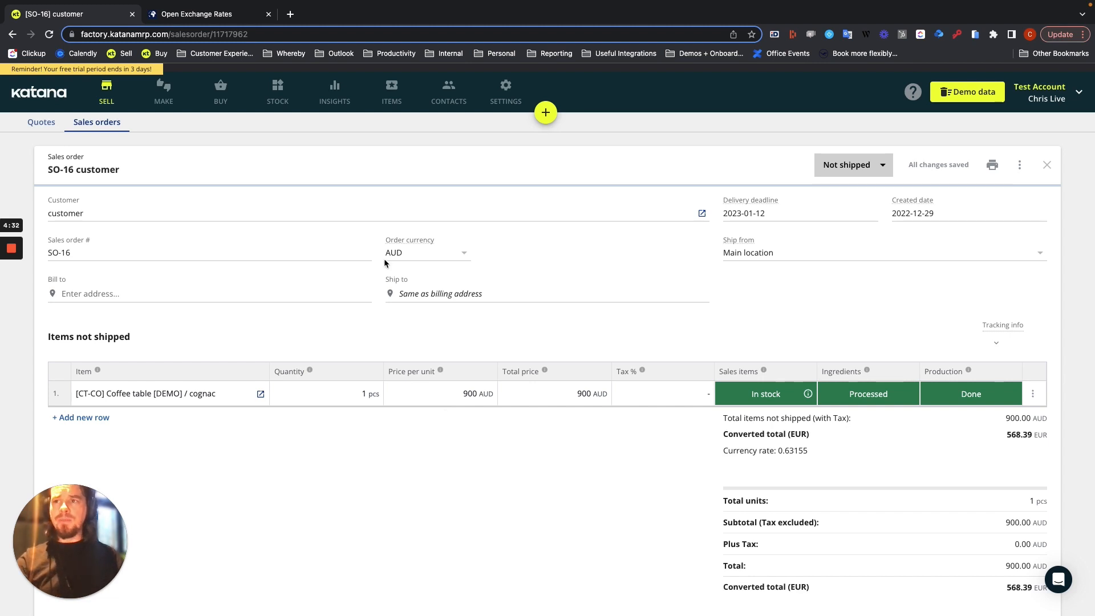
Highlight the converted EUR total of the AUD order to examine it
click(463, 255)
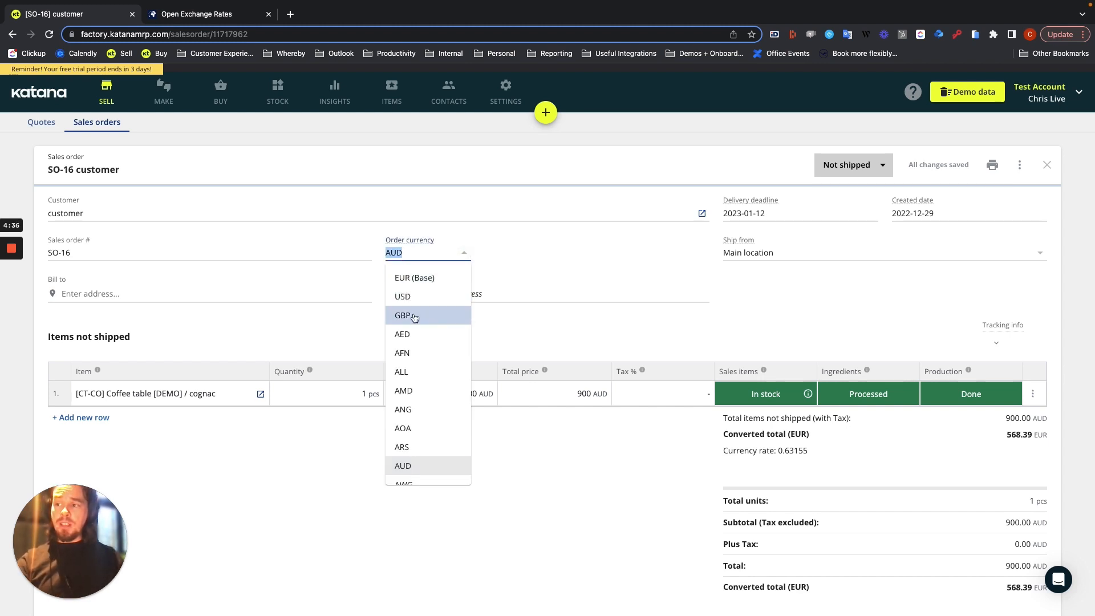
click(616, 437)
drag(1005, 435, 1015, 434)
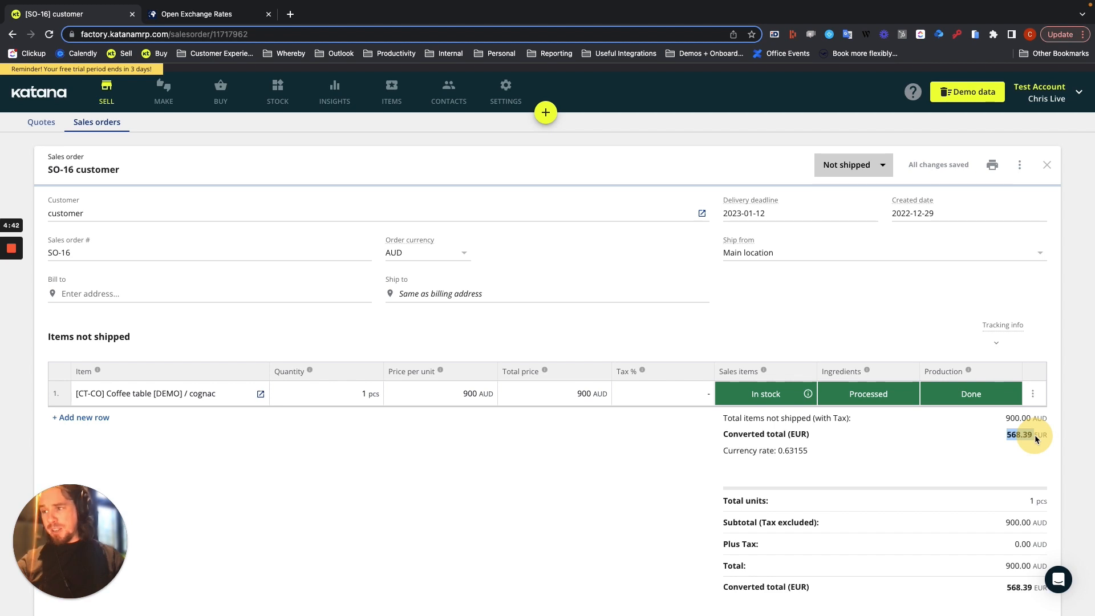
click(590, 465)
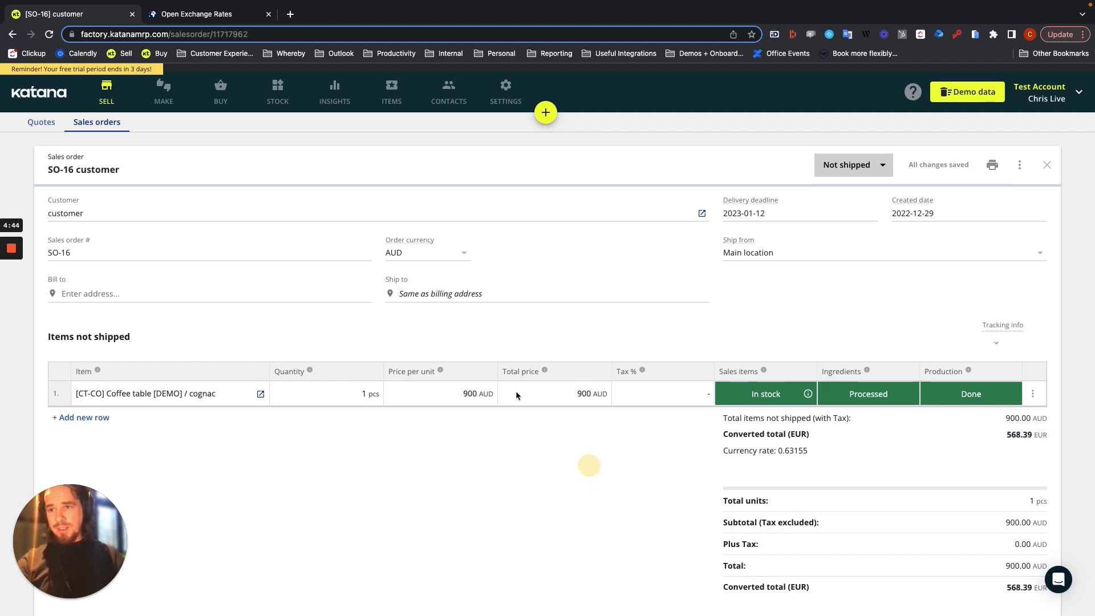
Change the sales order's currency to GBP
click(469, 396)
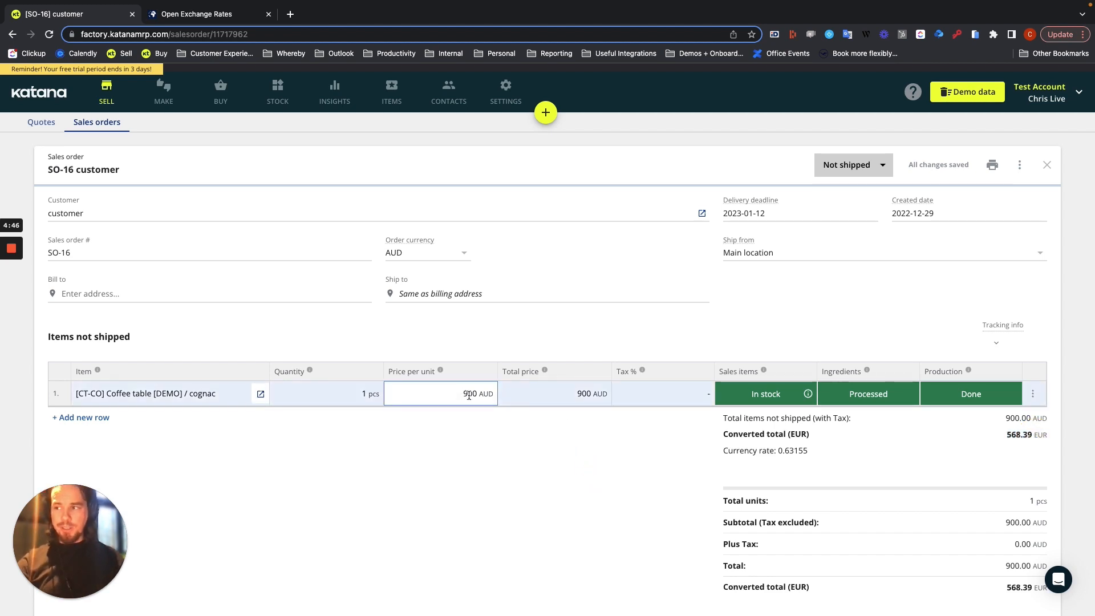
click(458, 253)
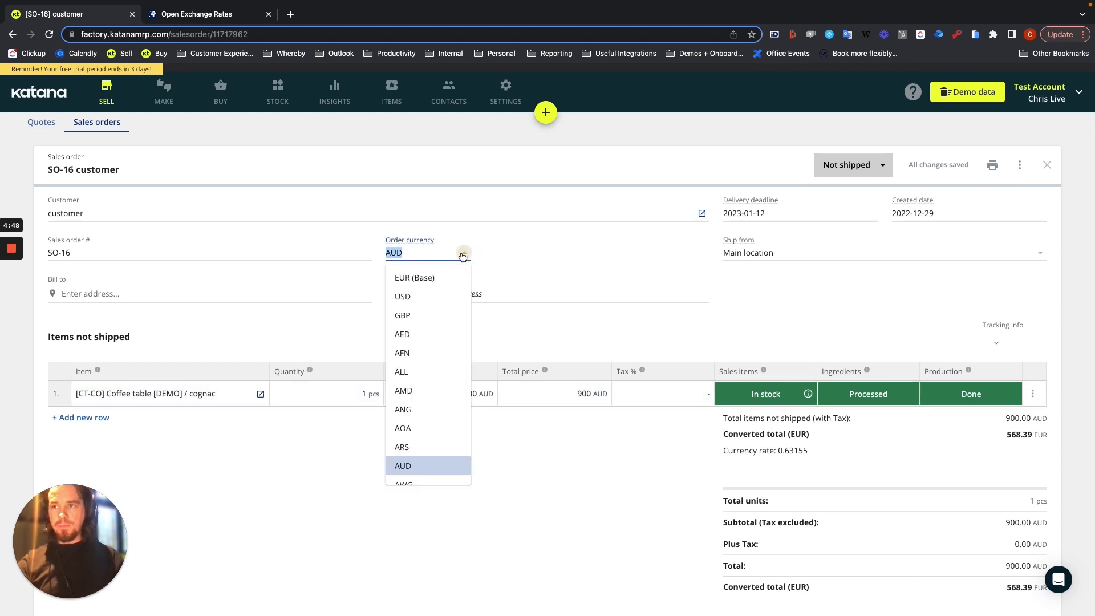
click(434, 315)
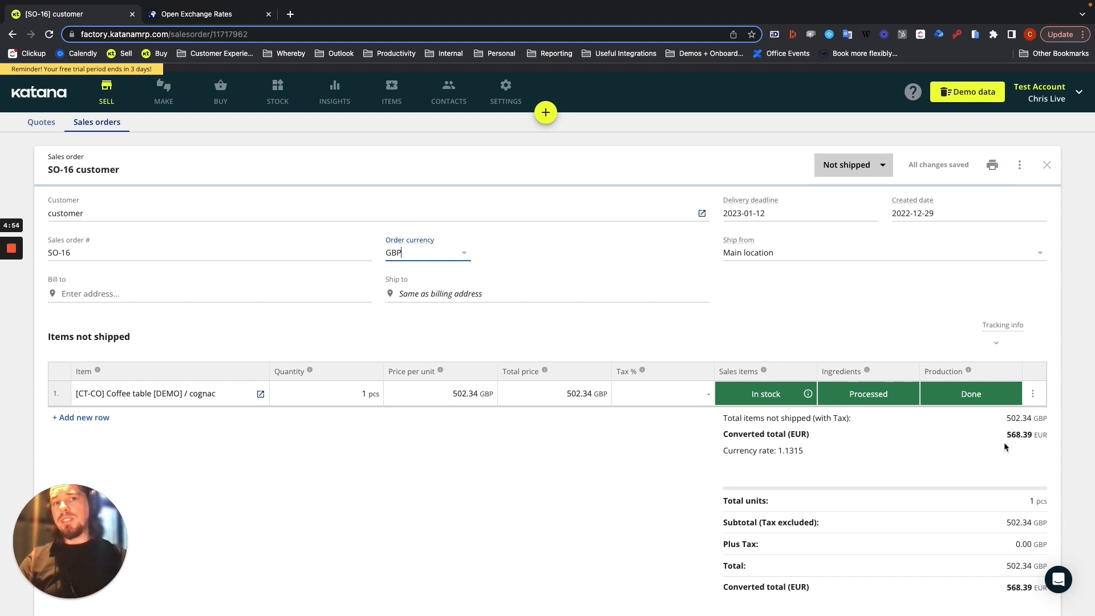
Examine the GBP order's converted EUR total and the coffee table's price per unit
drag(1006, 435, 1041, 435)
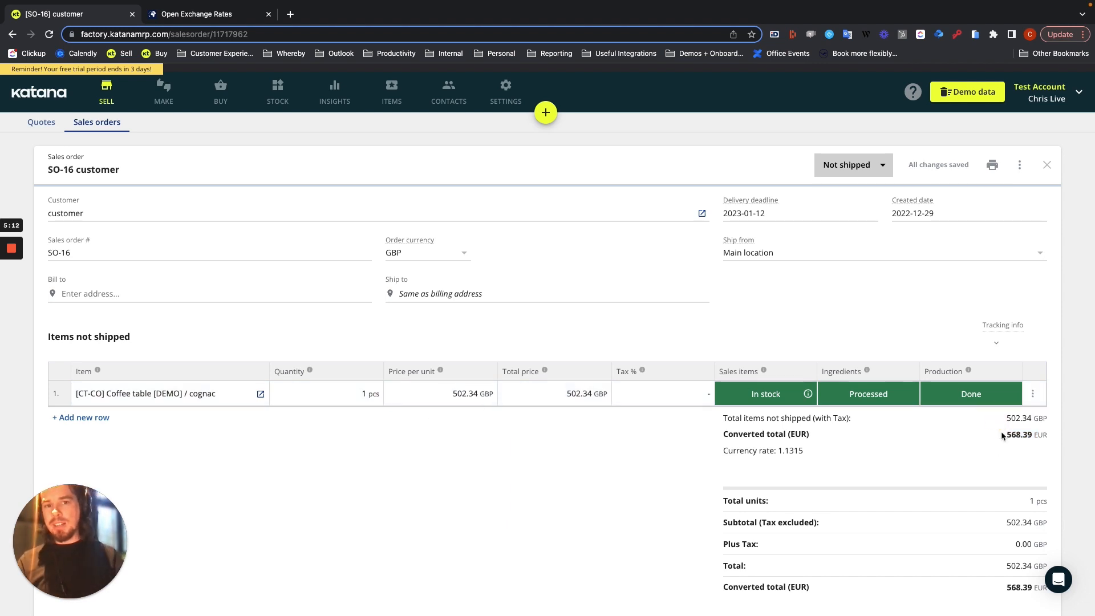
click(1021, 435)
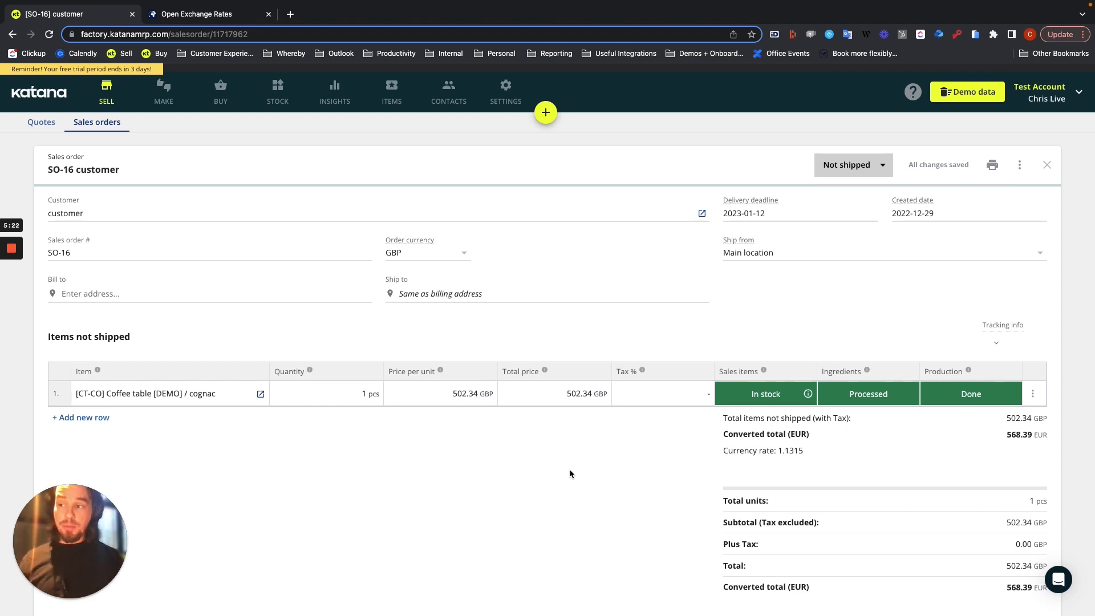
click(455, 395)
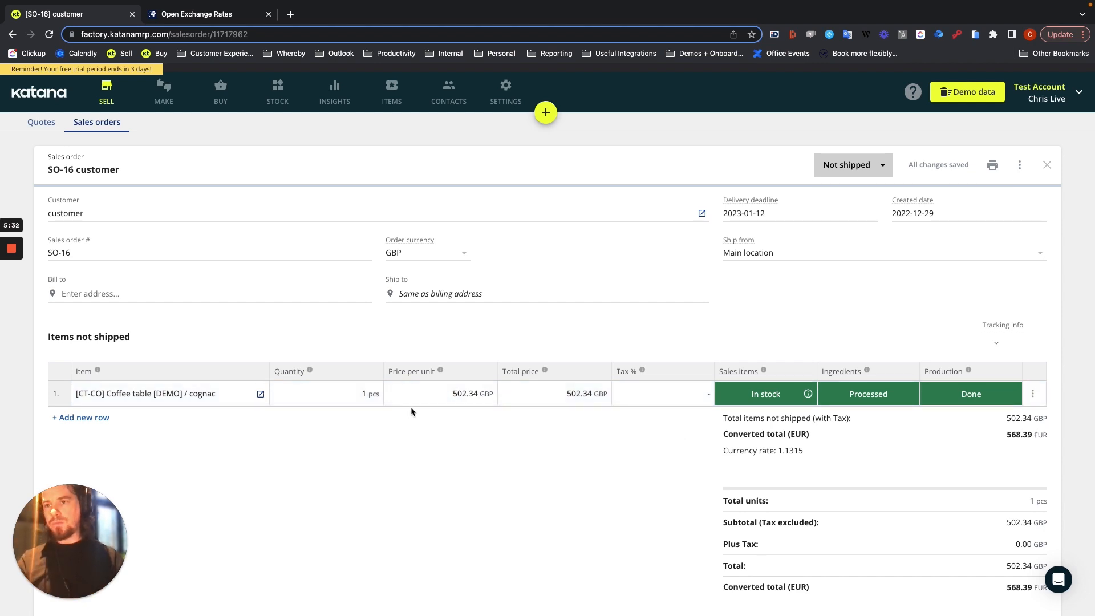
click(463, 386)
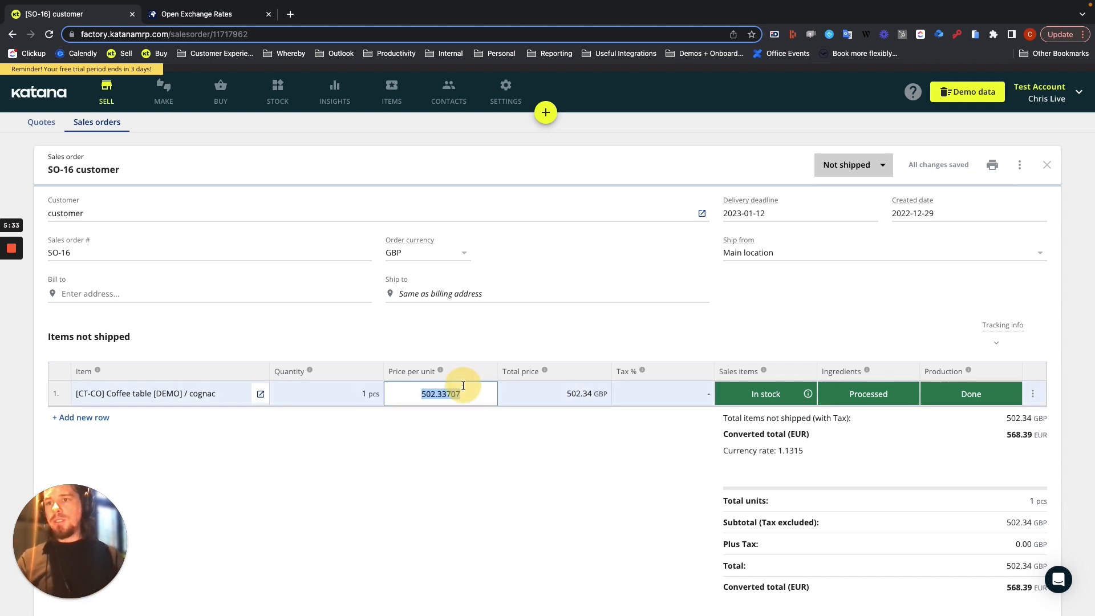
Switch the order currency back to EUR (Base) and set the coffee table's price per unit to 540 EUR
click(450, 251)
click(406, 279)
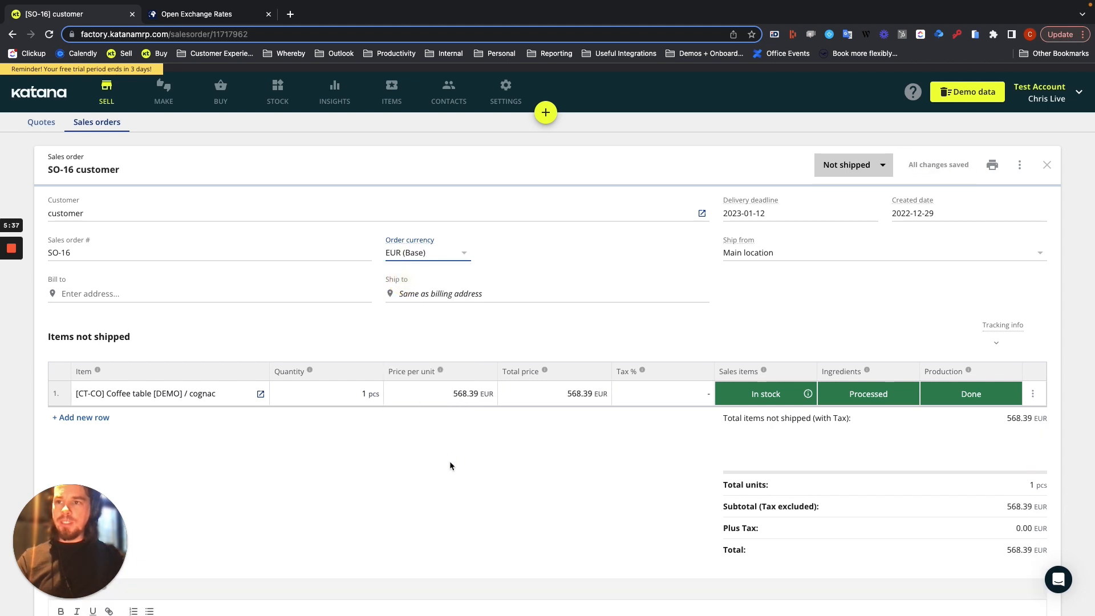
click(488, 392)
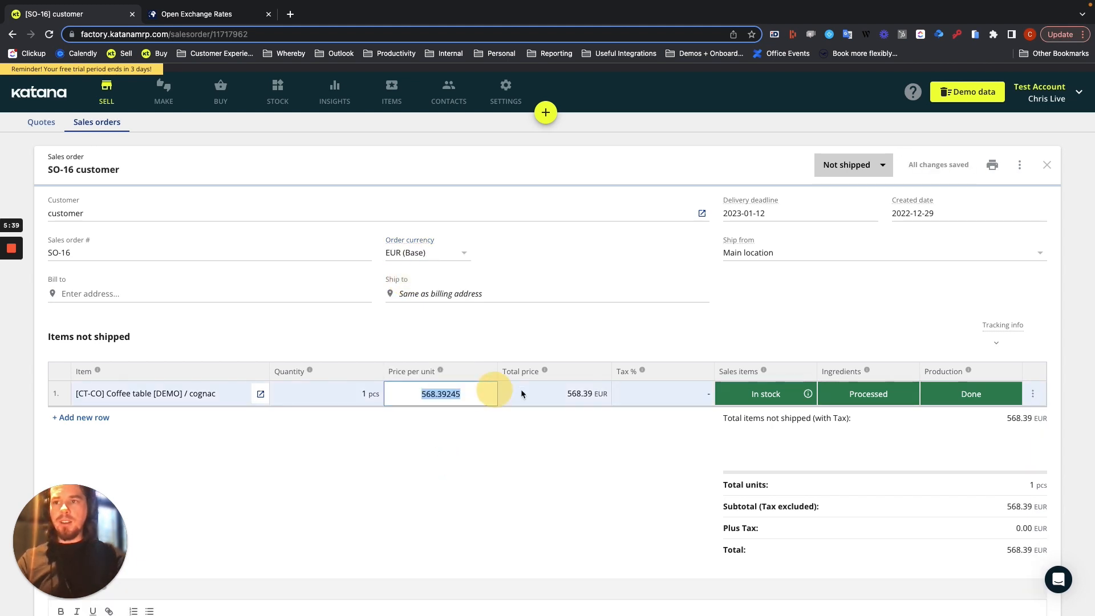
text(540)
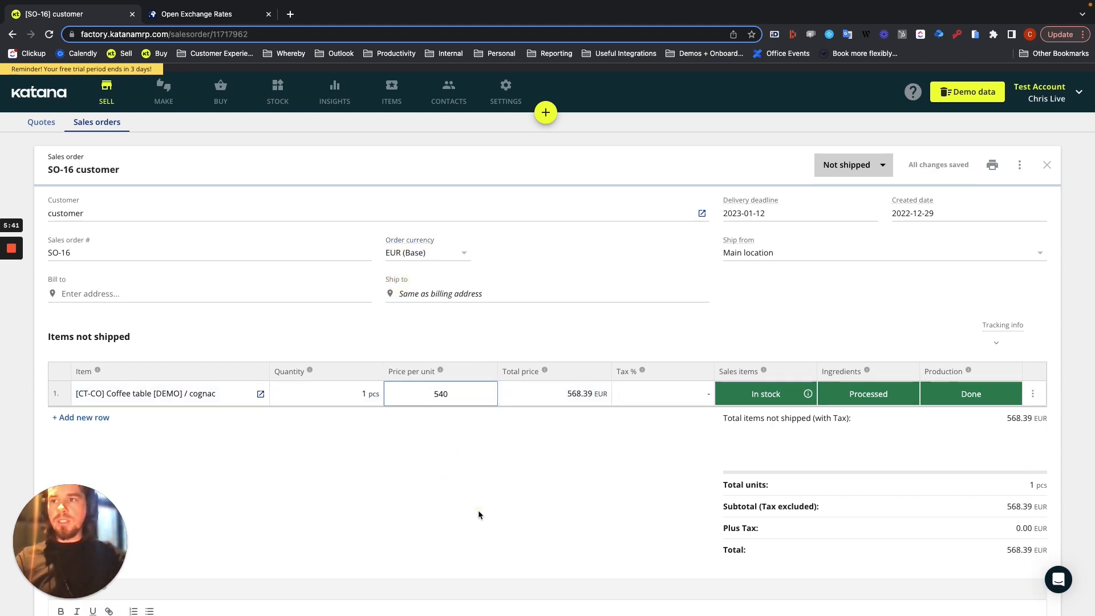
click(478, 510)
Set the order currency to AUD and check the coffee table's converted price per unit
click(469, 258)
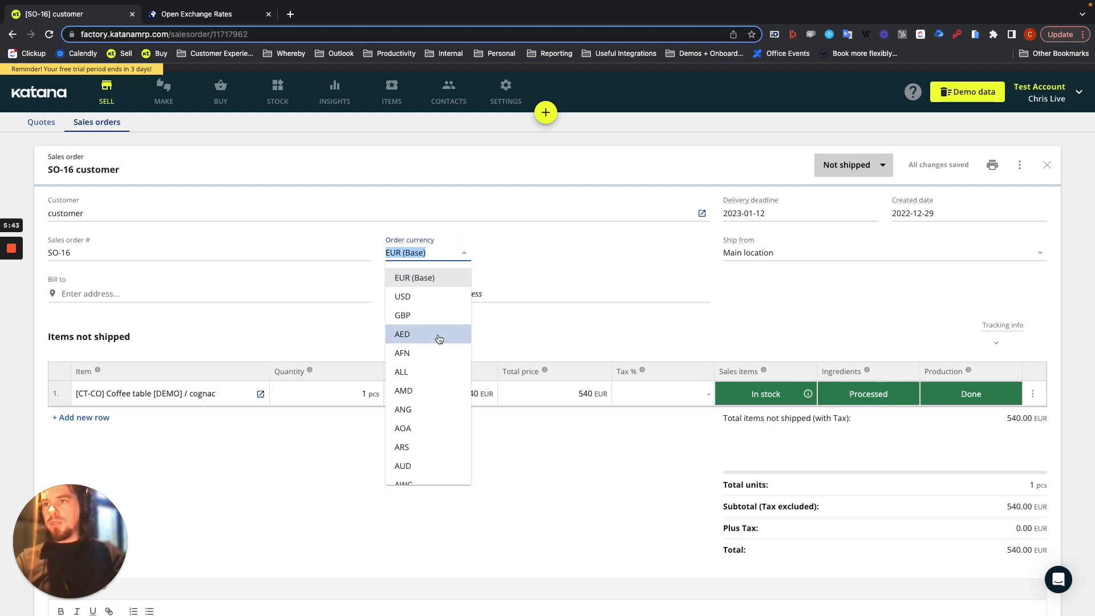
click(434, 465)
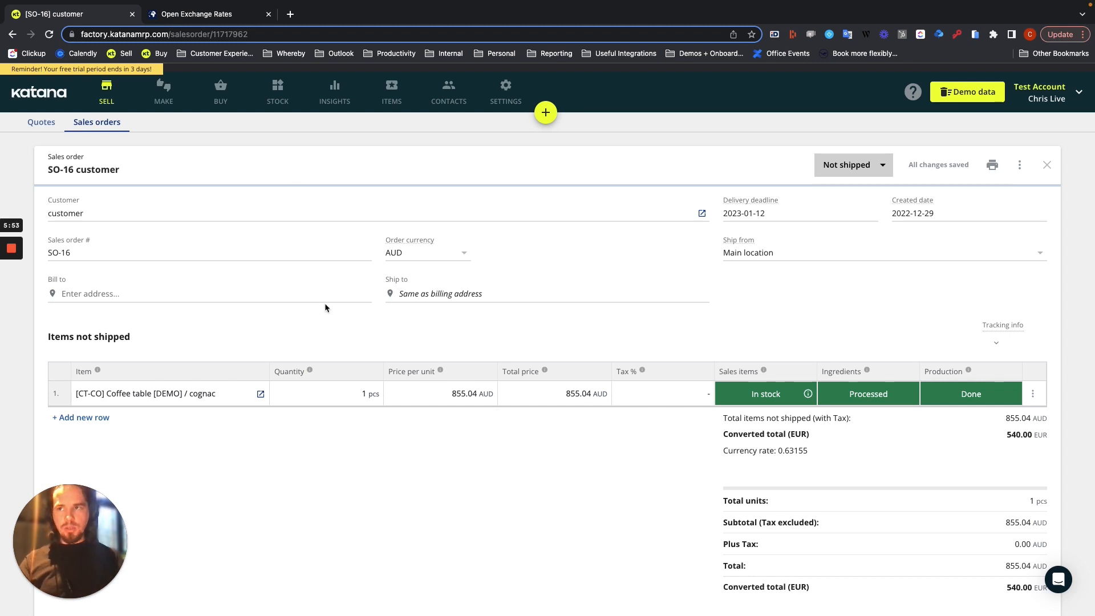
click(466, 393)
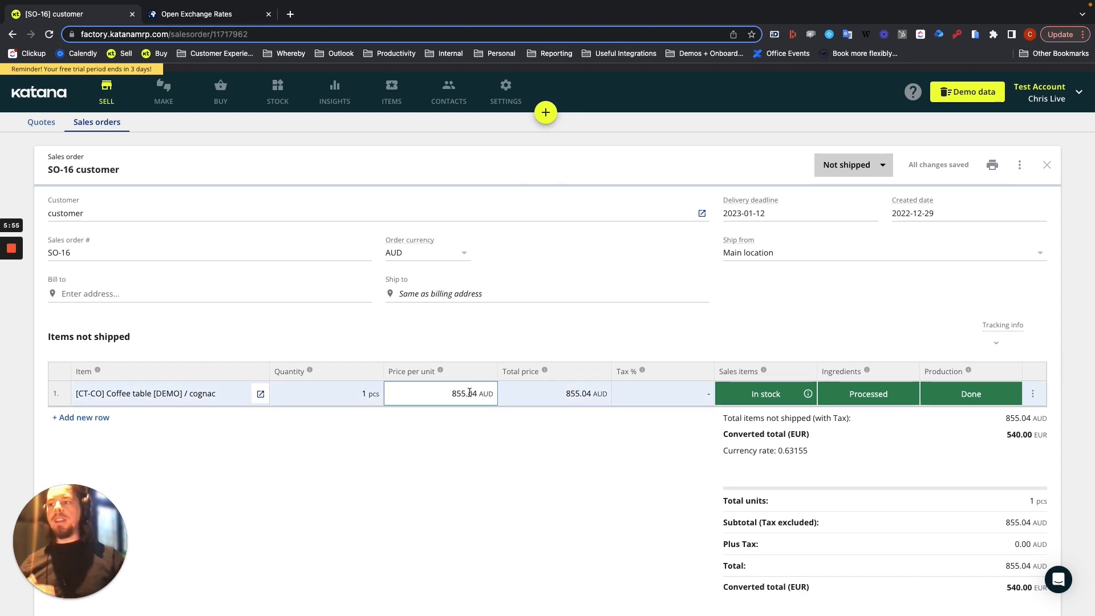
click(405, 430)
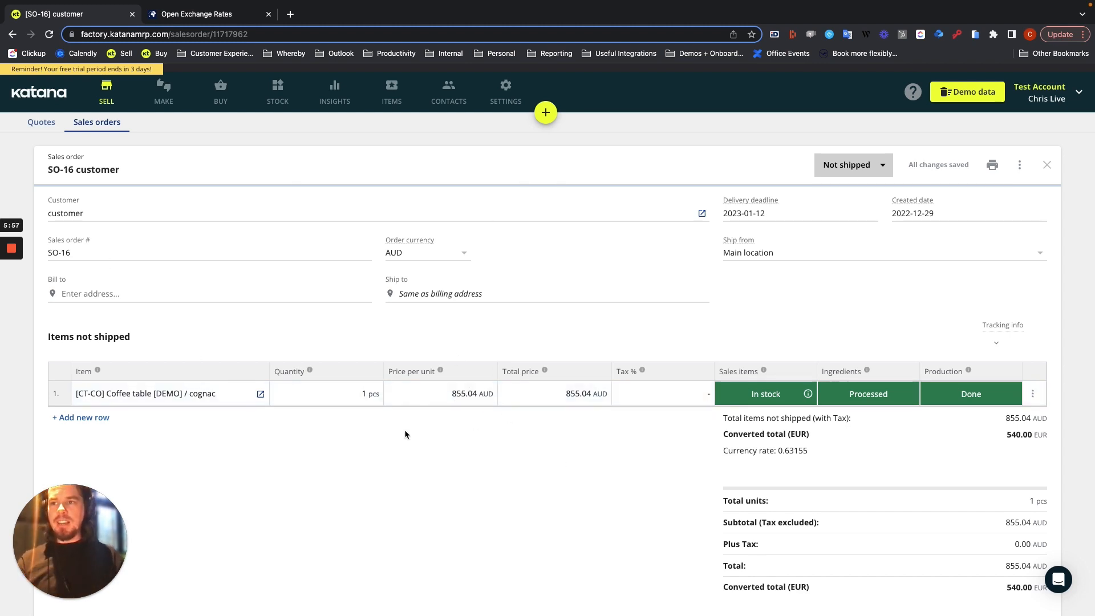
click(463, 397)
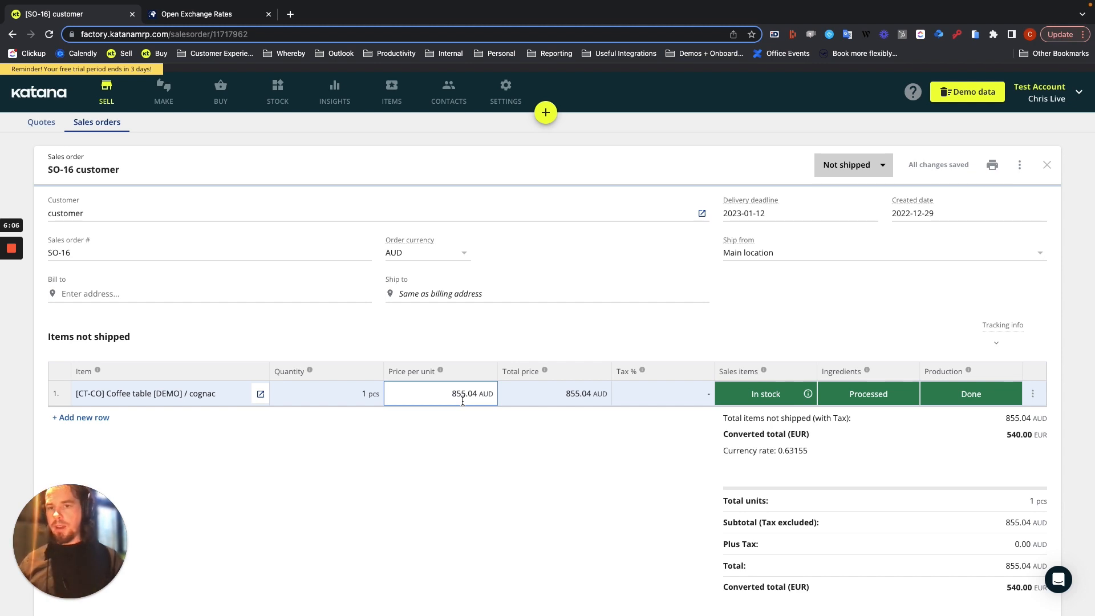
click(269, 350)
Add a second row to the order with the item [CT-BE] Coffee table [DEMO] / beige
mouse_move(14, 298)
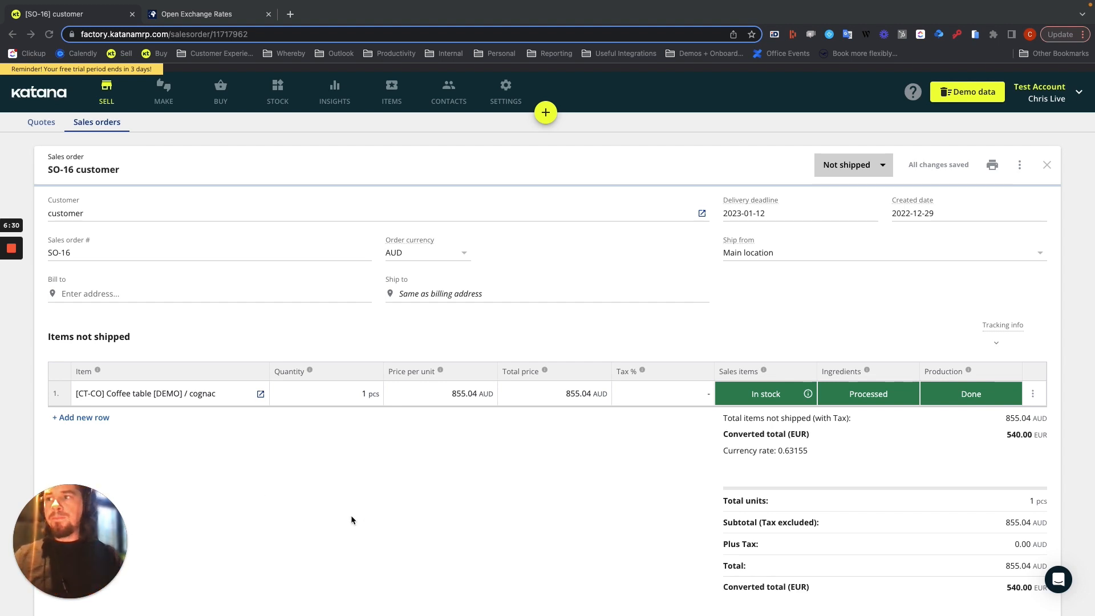
click(77, 418)
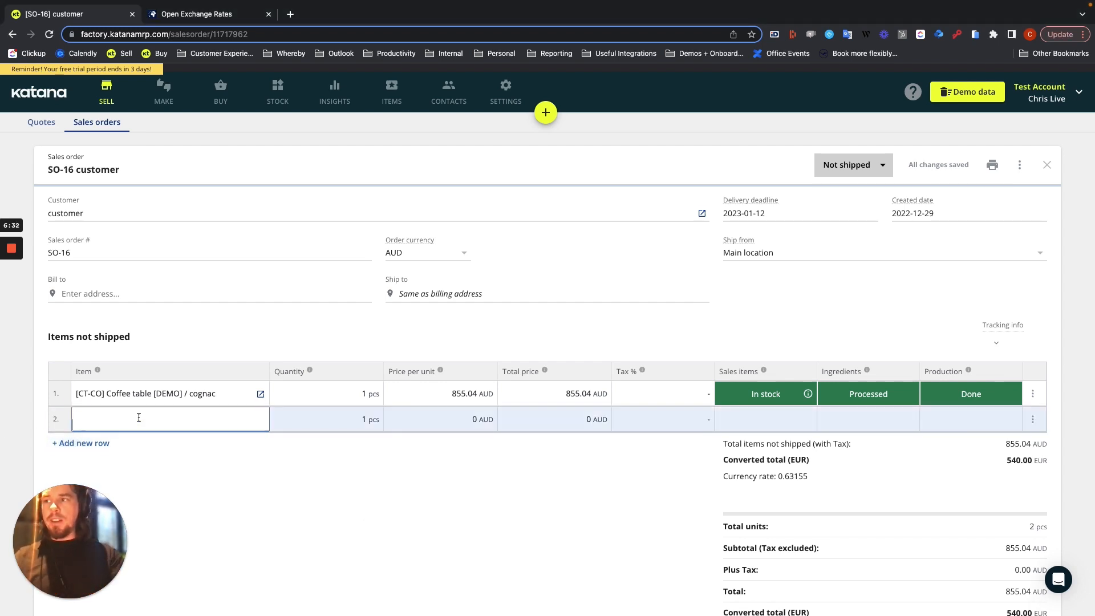
text(c)
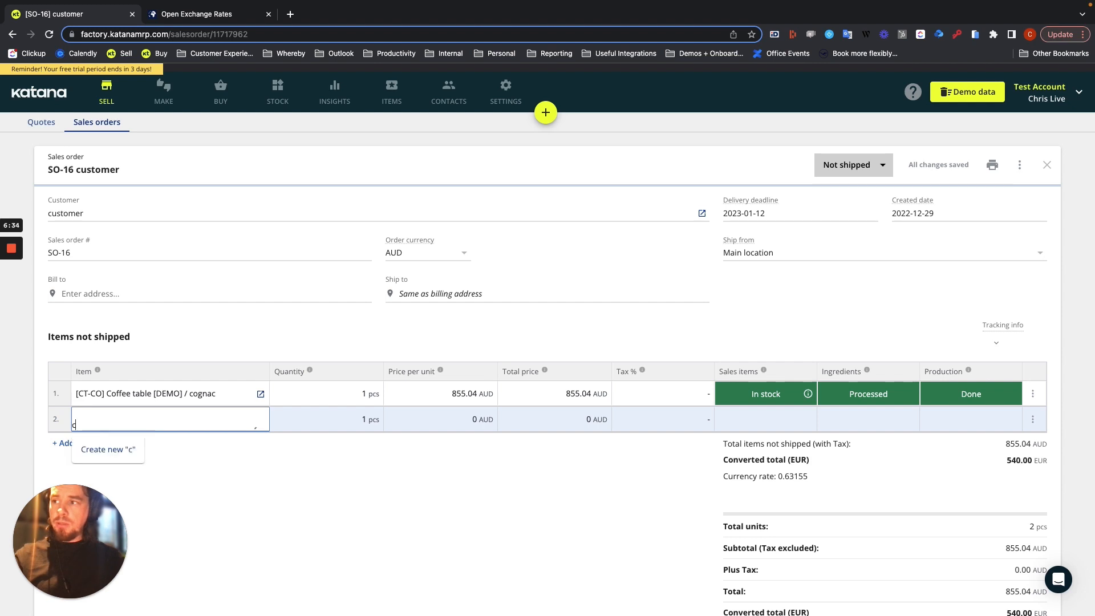
text(offee)
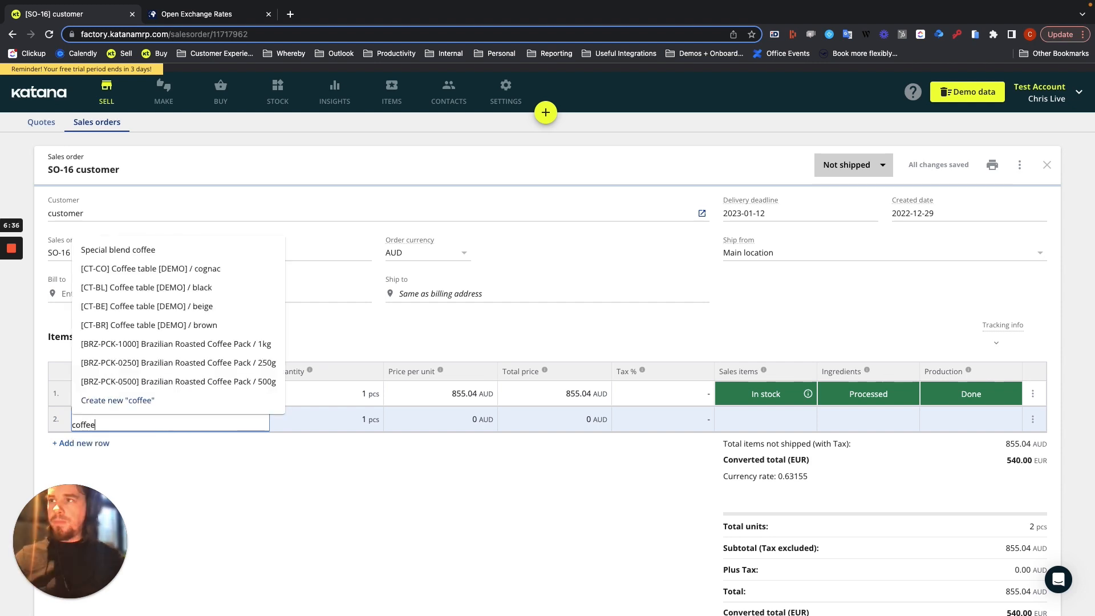
click(160, 306)
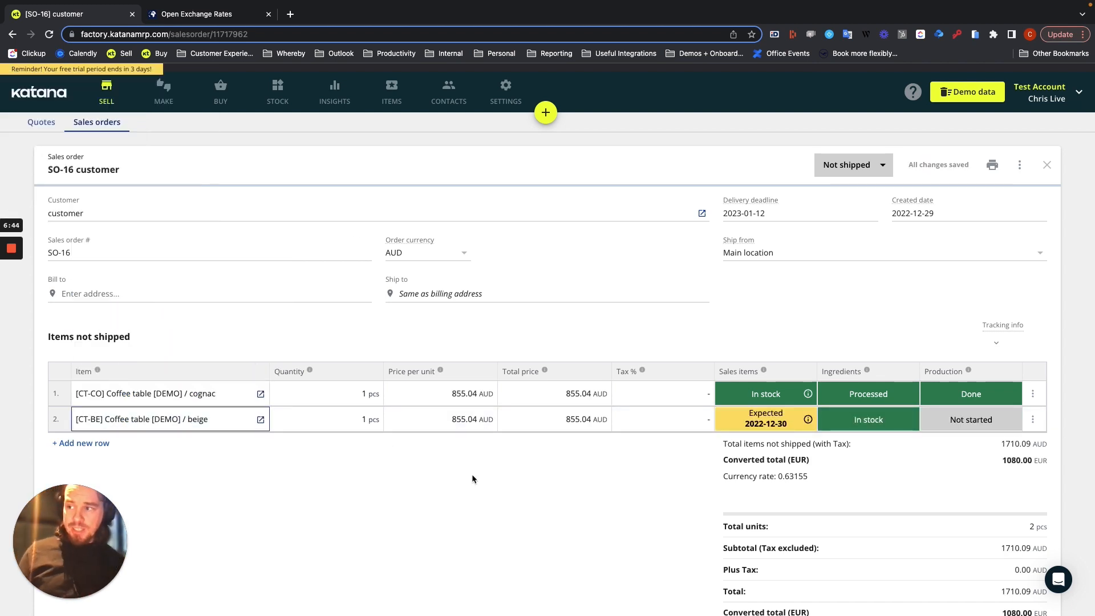
click(469, 420)
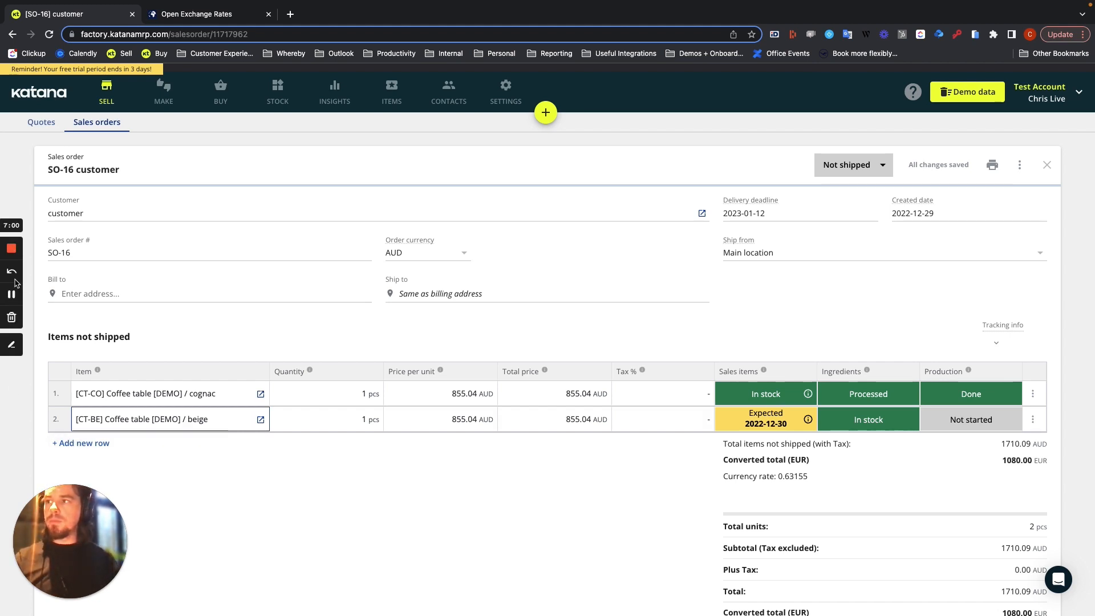
click(11, 292)
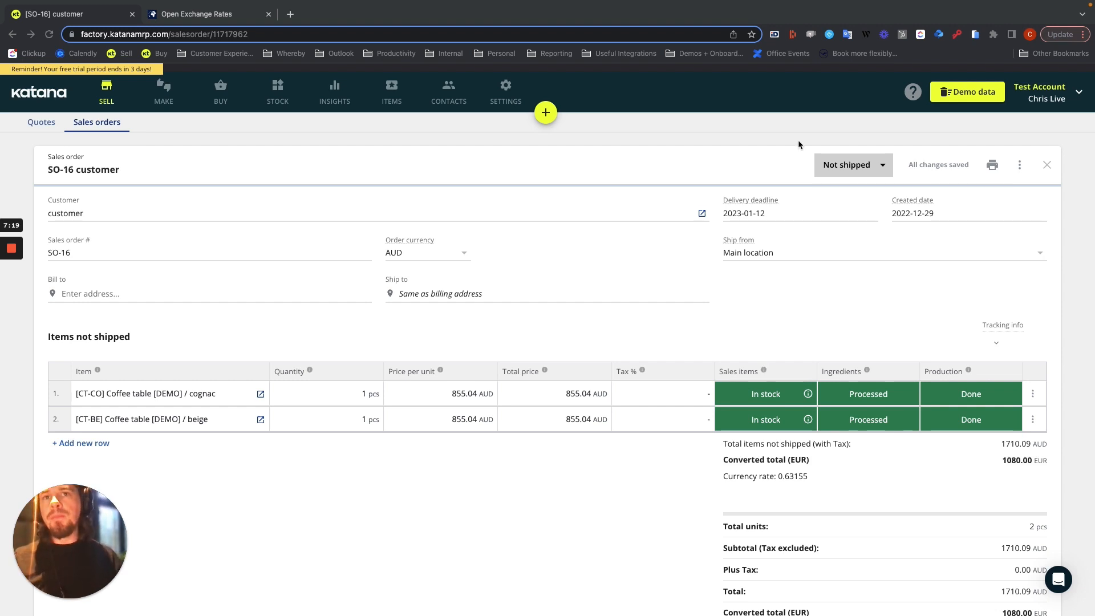
Partially deliver the sales order, delivering only the beige coffee table and excluding the cognac one
click(878, 166)
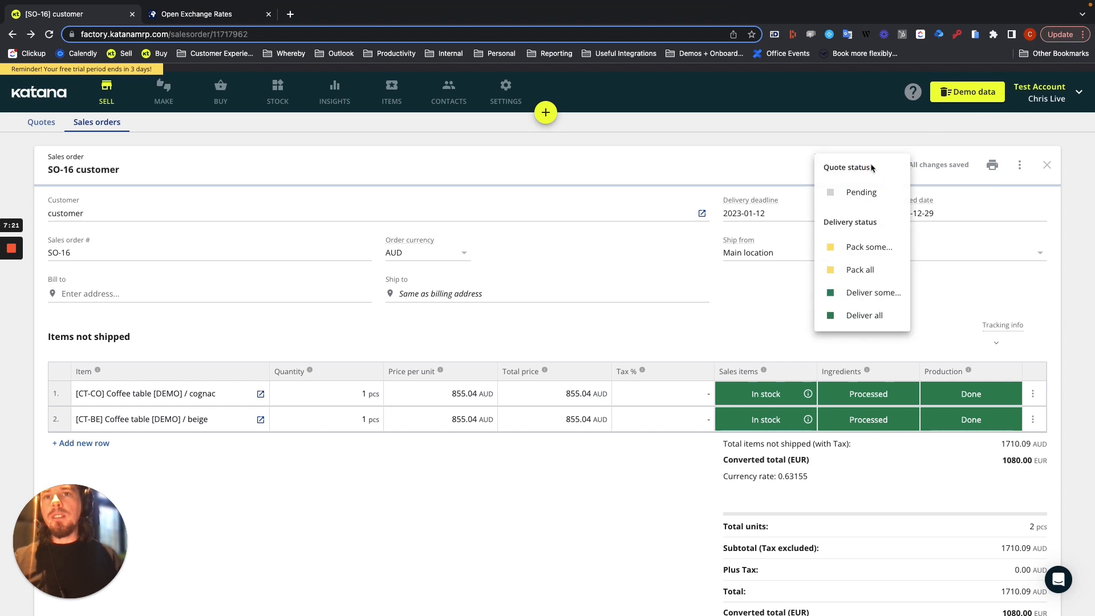
click(862, 292)
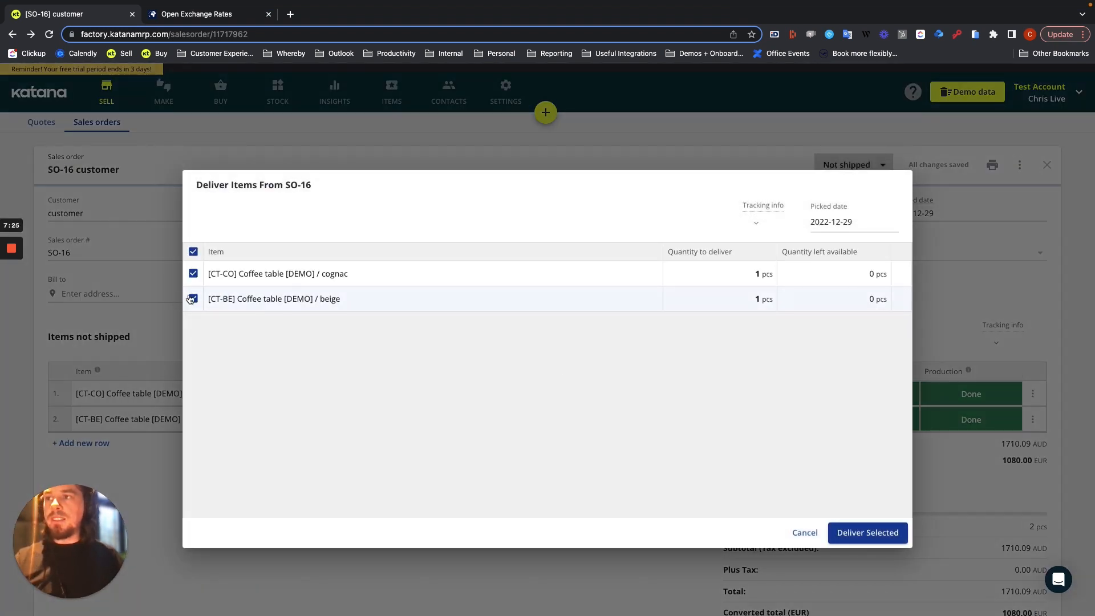
click(193, 273)
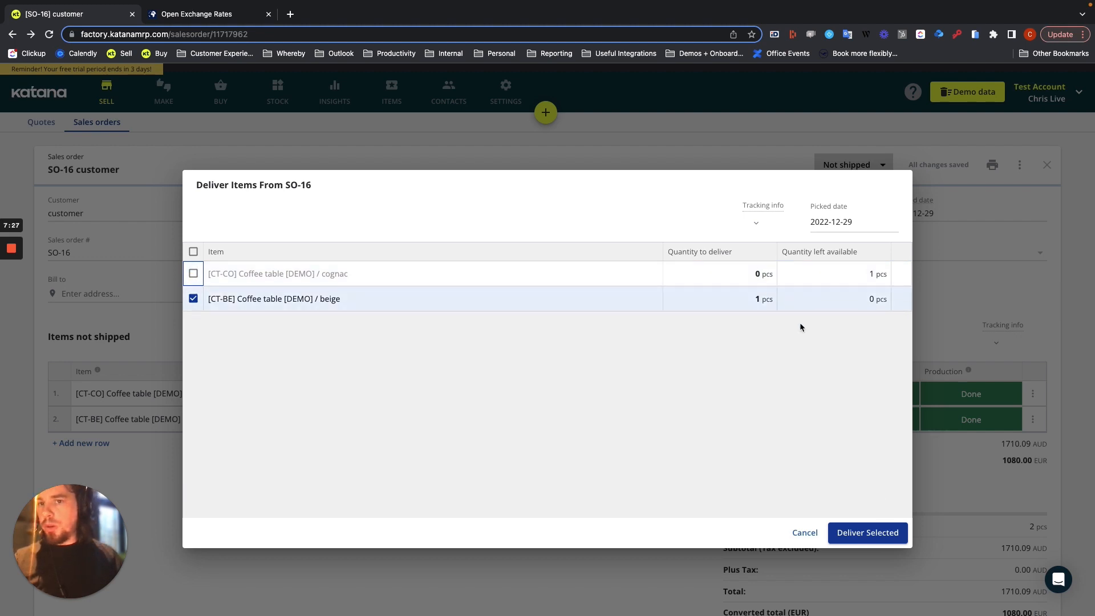
click(867, 534)
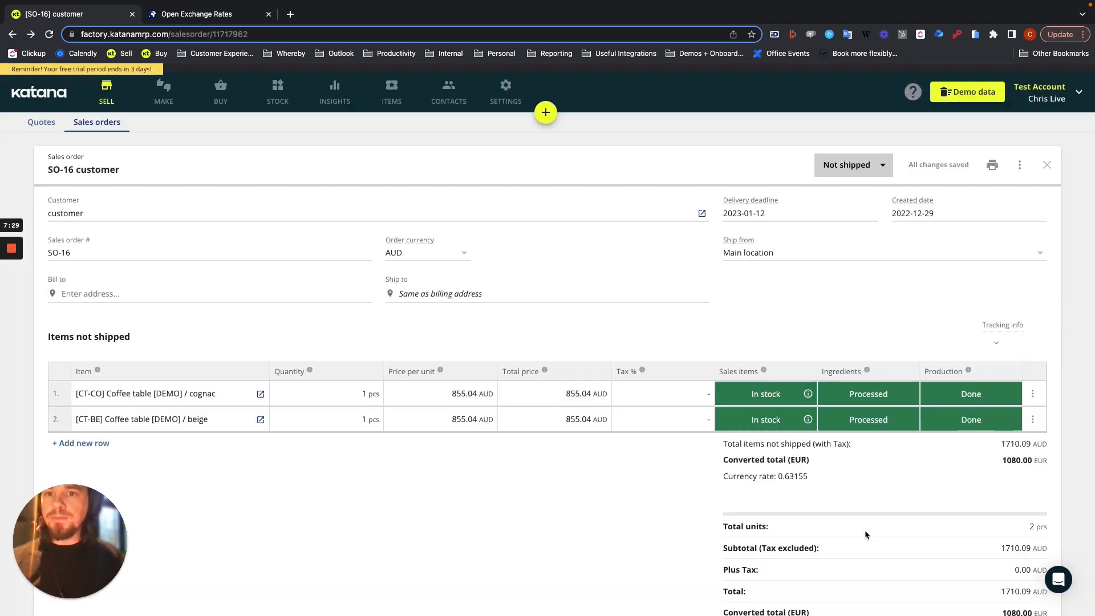
Compare the totals of unshipped and delivered items, and highlight the date at which the delivered items' currency rate is fixed
scroll(828, 492, down, 1)
scroll(827, 487, down, 4)
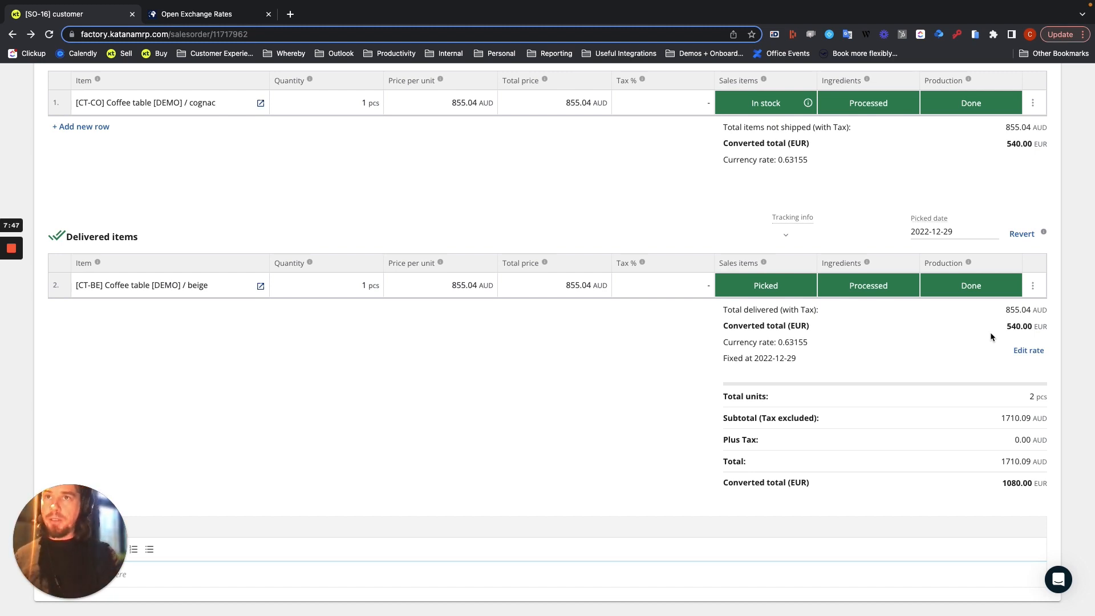
scroll(956, 163, up, 2)
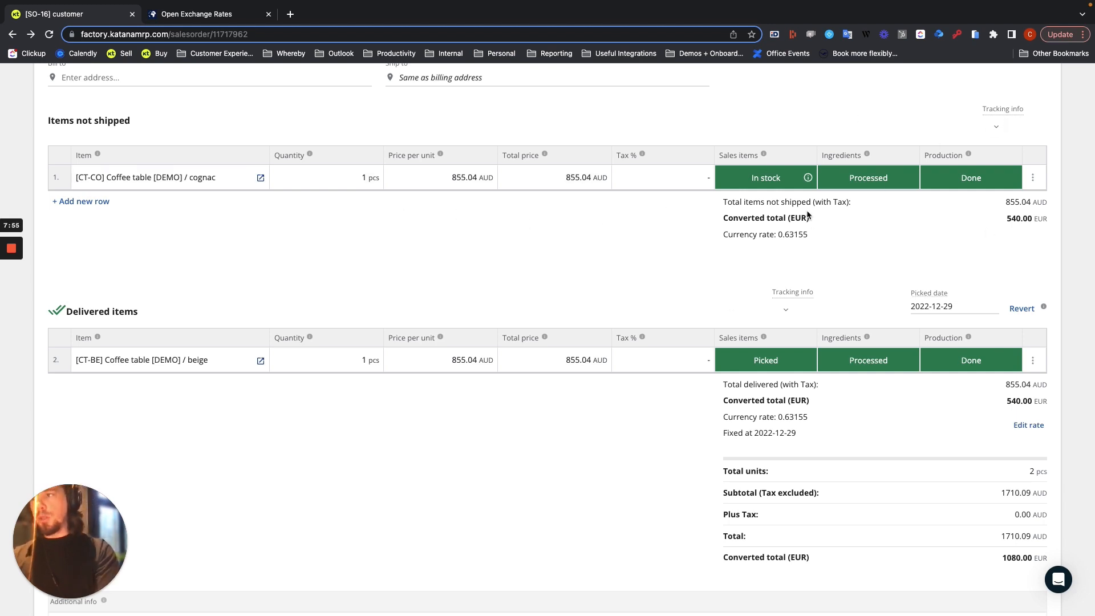
scroll(690, 423, down, 2)
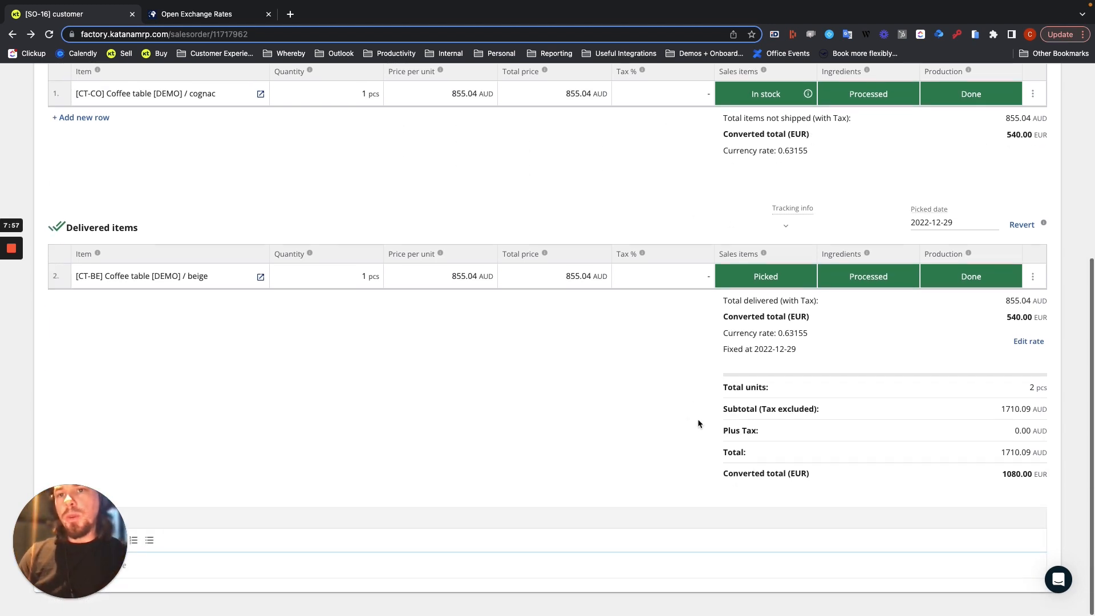
drag(727, 350, 801, 350)
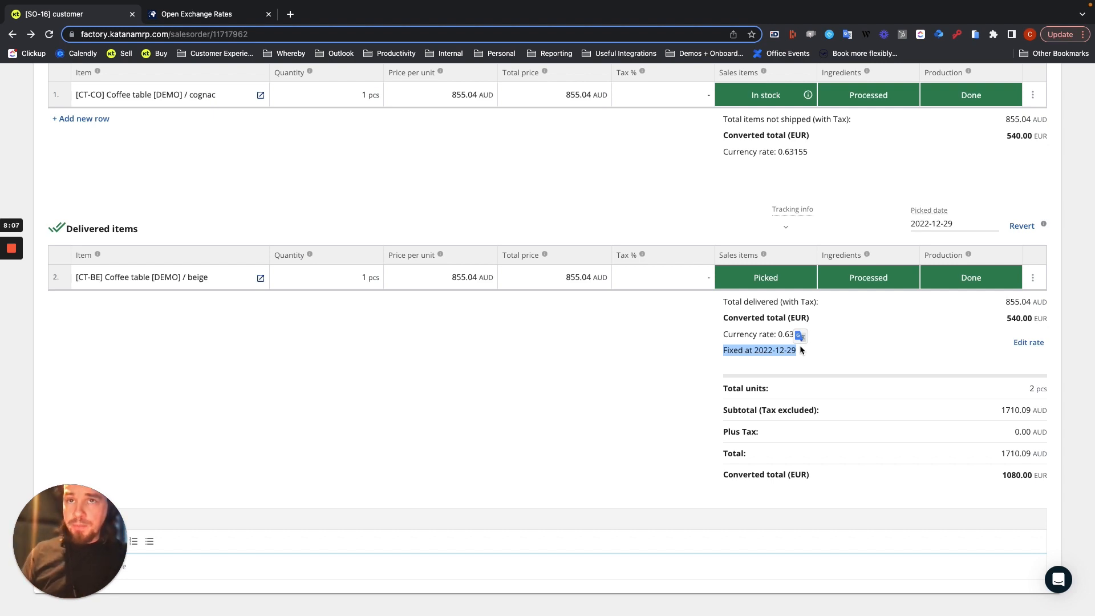
Examine the currency rate of the items not shipped against the fixed rate of the delivered items
scroll(755, 180, up, 1)
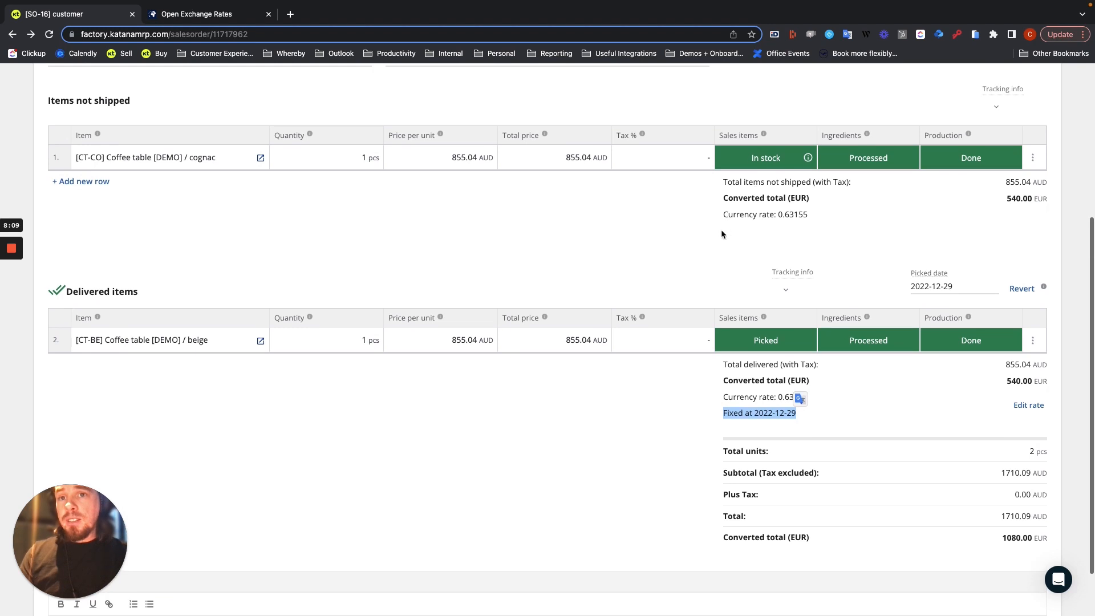
click(721, 231)
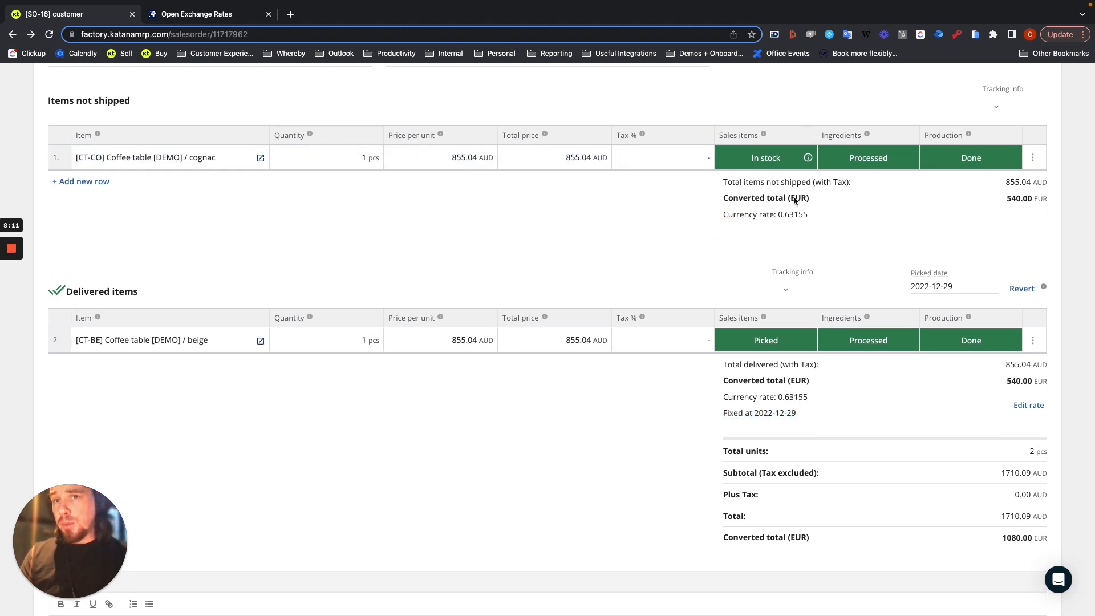
drag(783, 215, 775, 216)
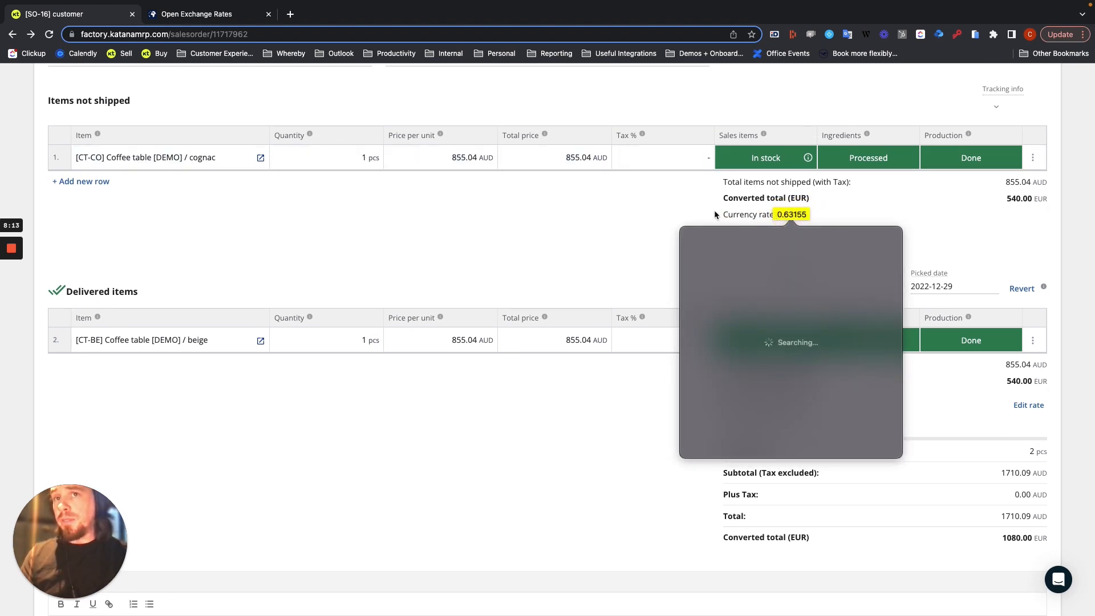
click(688, 217)
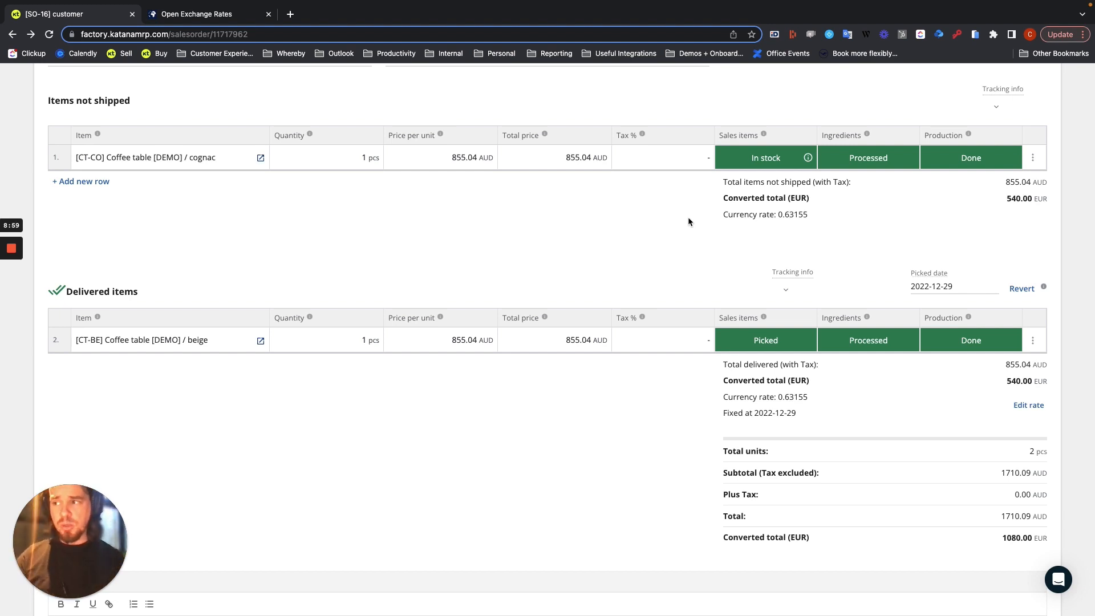
Set the currency rate of the delivered beige coffee table to 0.62
scroll(438, 500, down, 1)
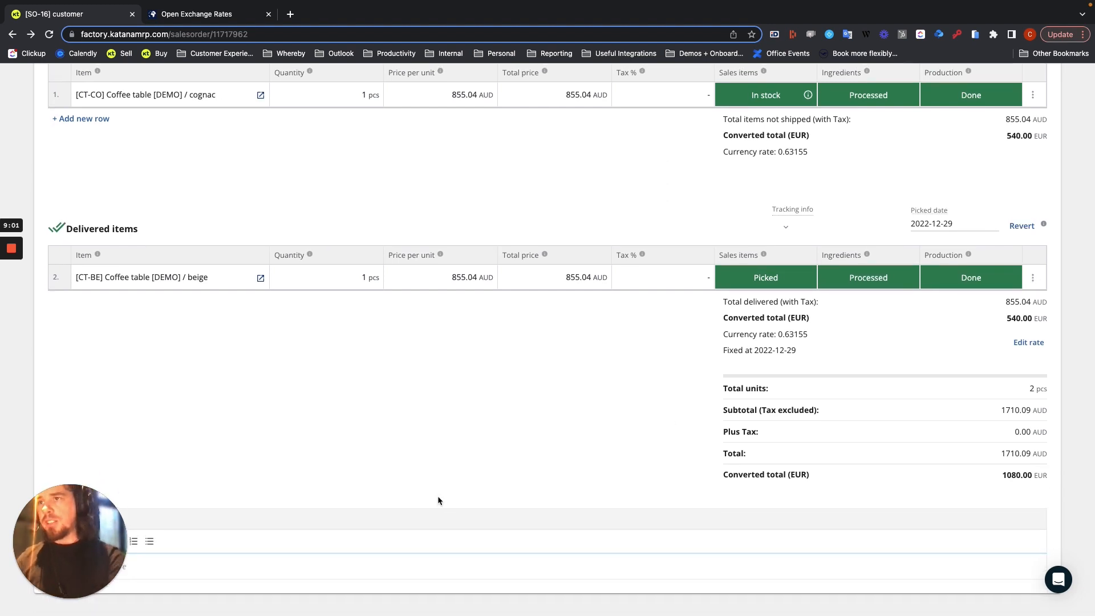
click(451, 277)
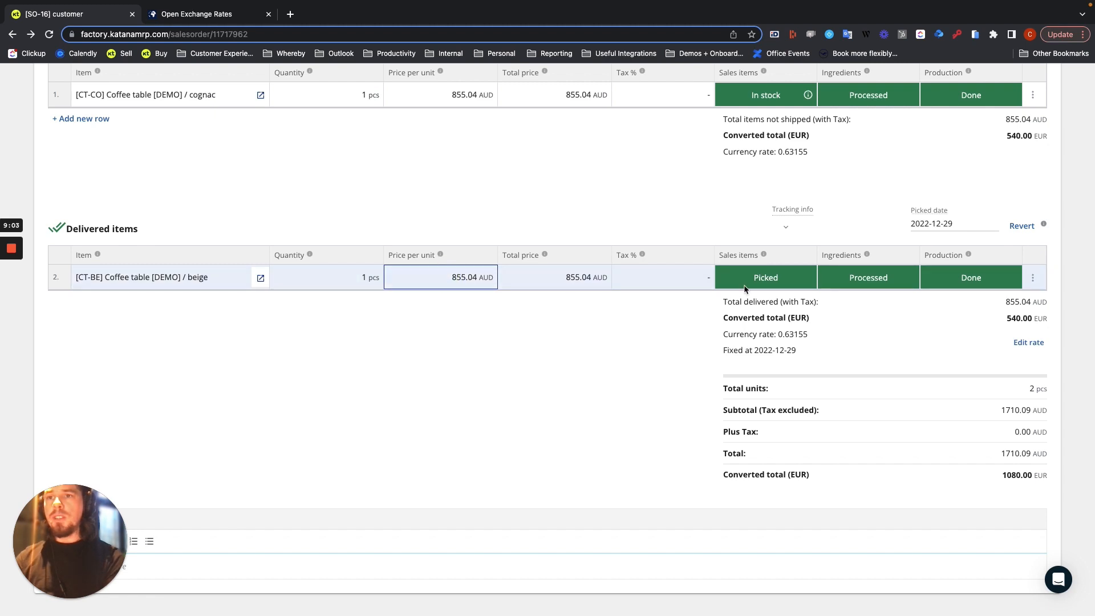
click(1028, 342)
click(979, 364)
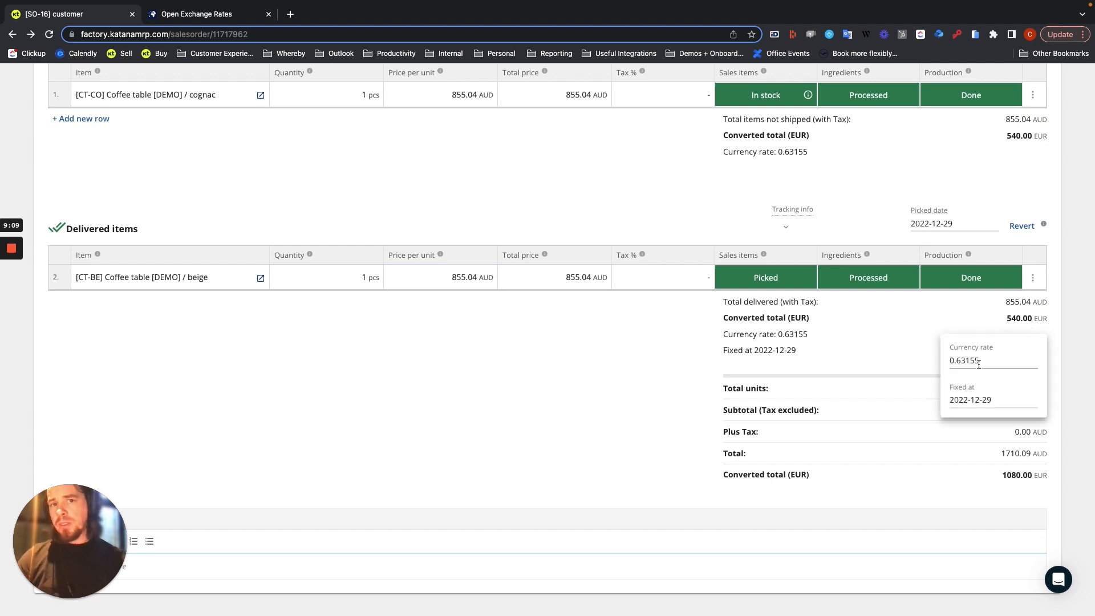
double_click(977, 359)
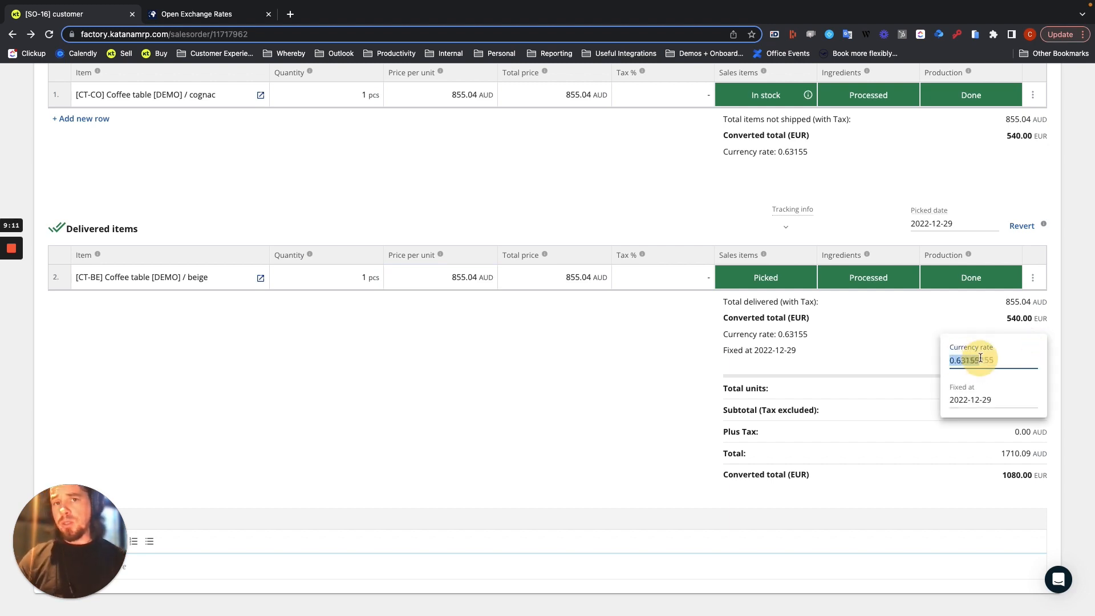
click(1012, 358)
key(BackSpace)
key(BackSpace)
key(BackSpace)
key(BackSpace)
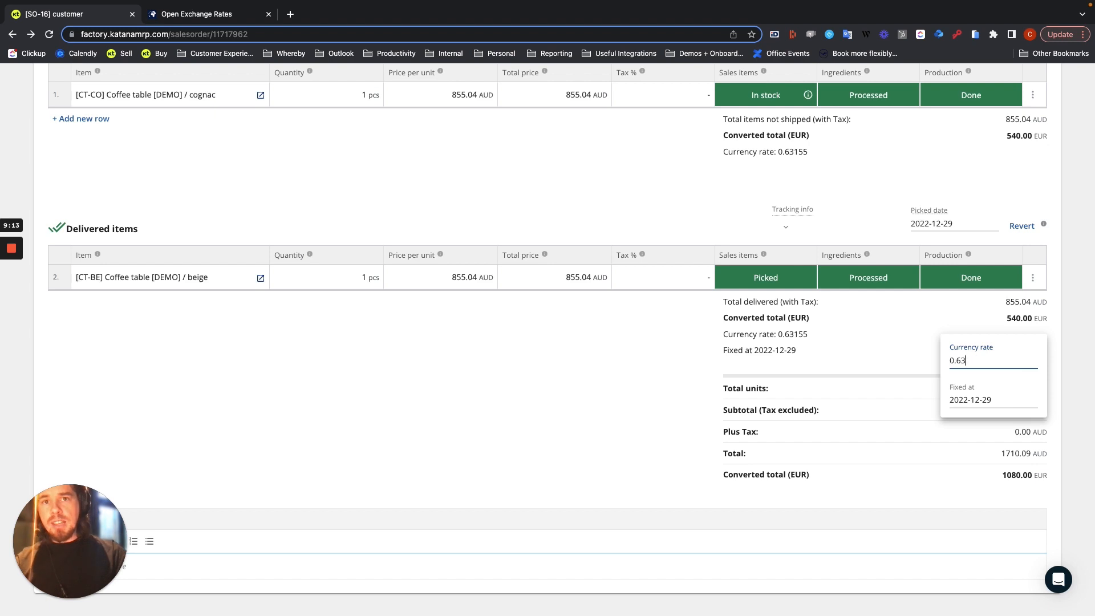
text(2)
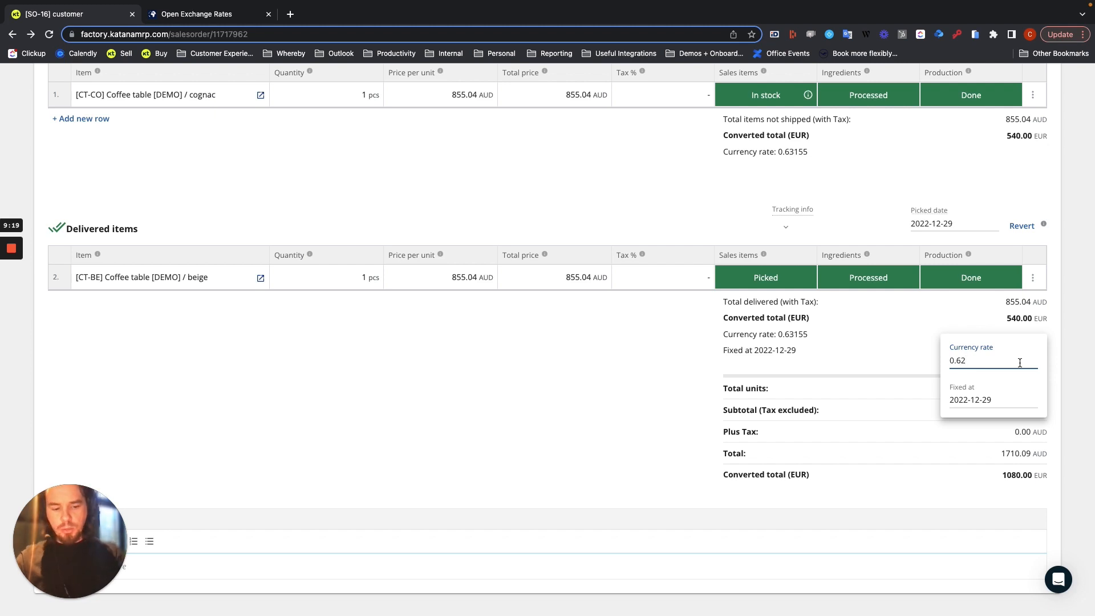
key(Return)
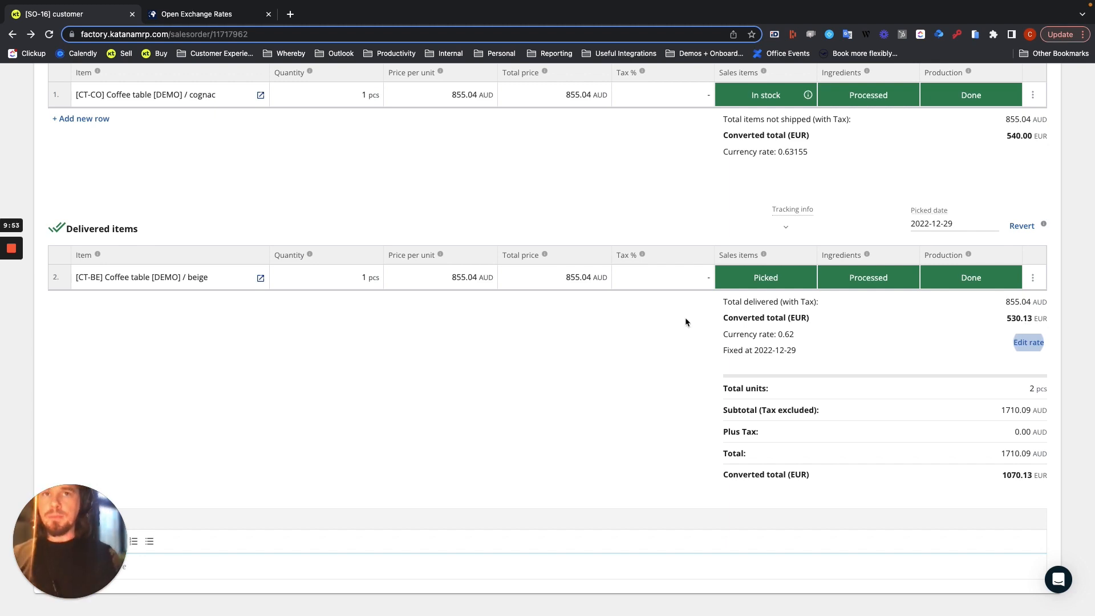
Revert the delivered beige coffee table to the not shipped state
scroll(586, 382, up, 3)
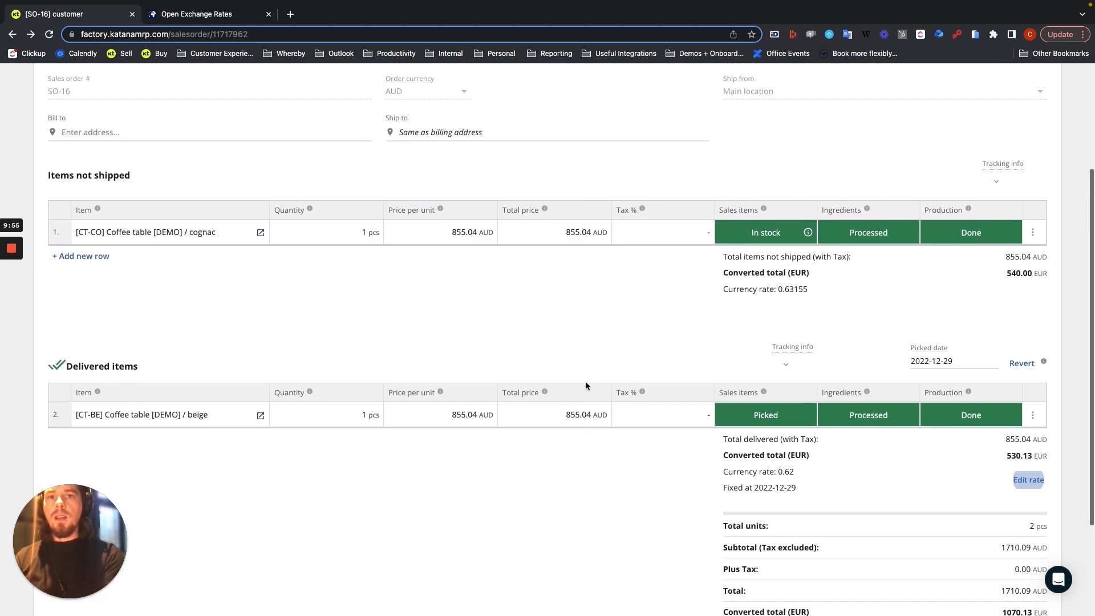
click(1022, 364)
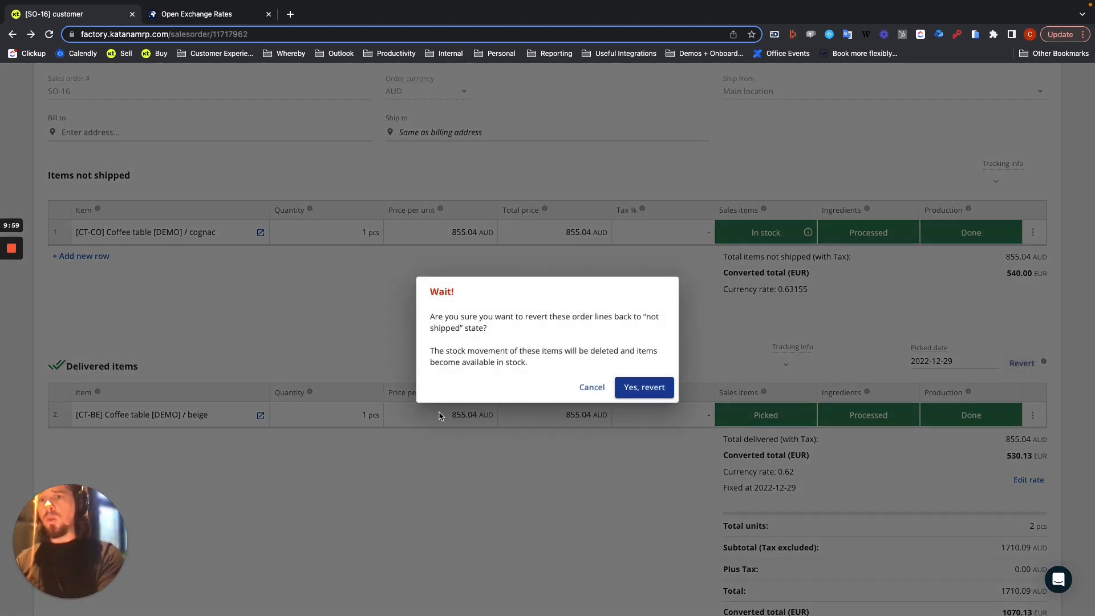
click(637, 388)
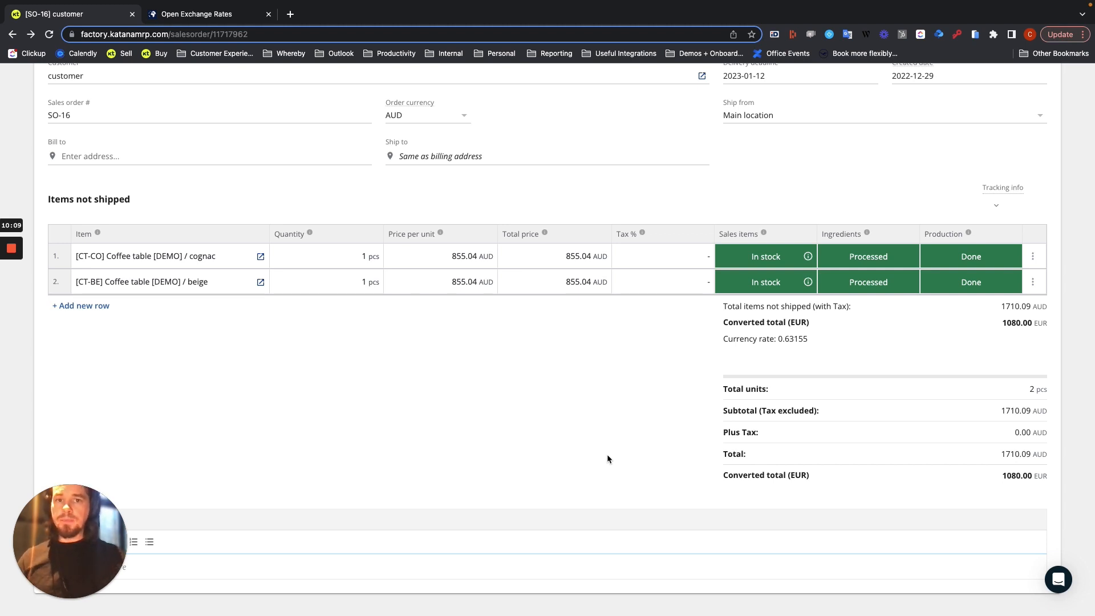
Open purchase order PO-32 from Paint Supplier [DEMO] and review its USD totals, converted EUR totals and currency rate
scroll(511, 383, up, 3)
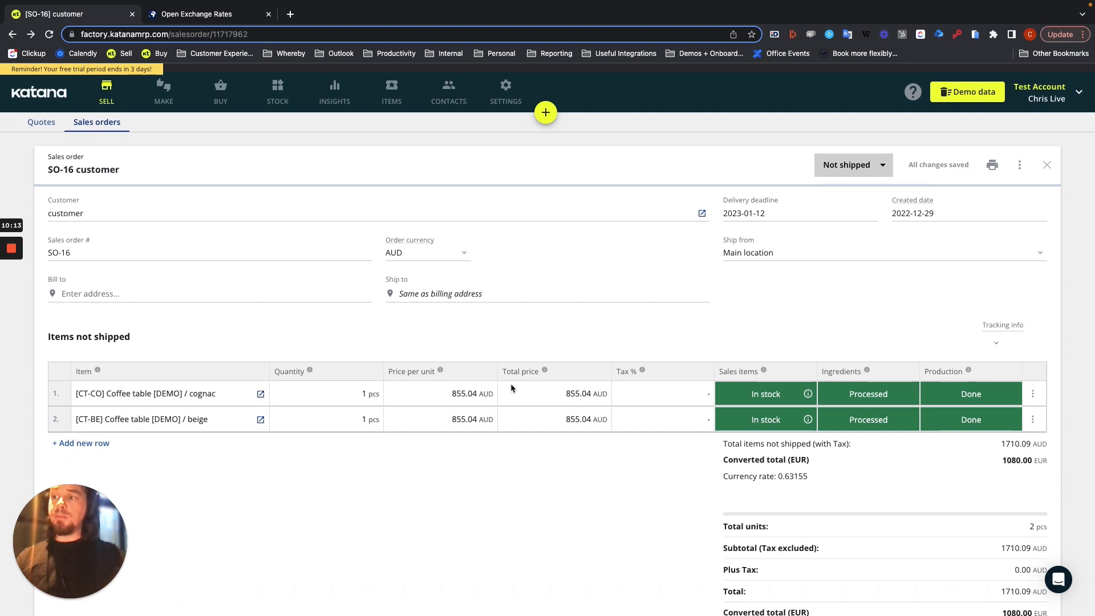
click(219, 97)
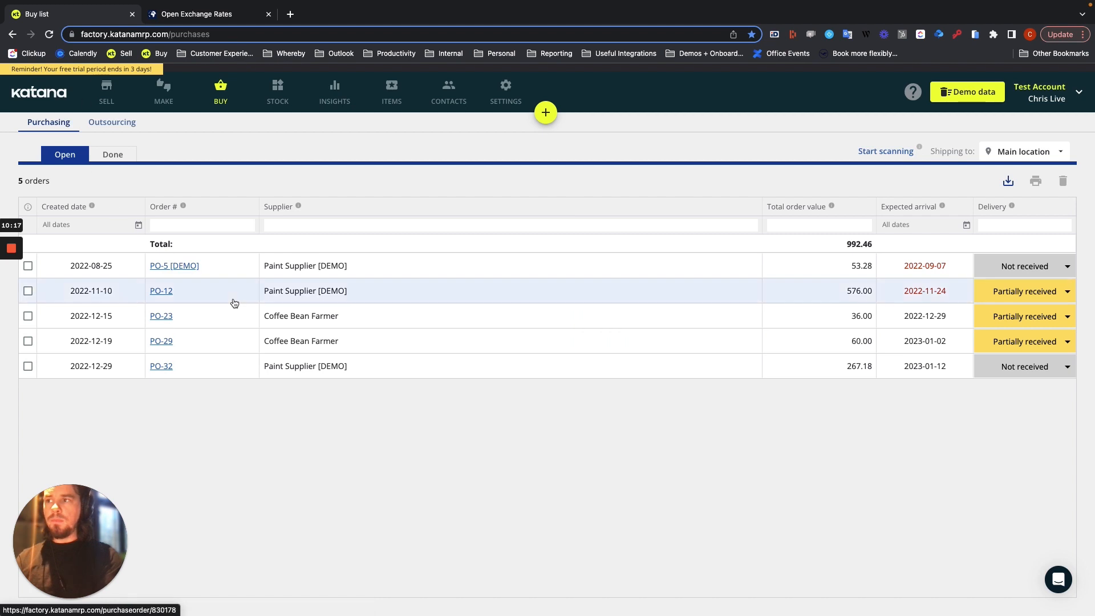
click(218, 370)
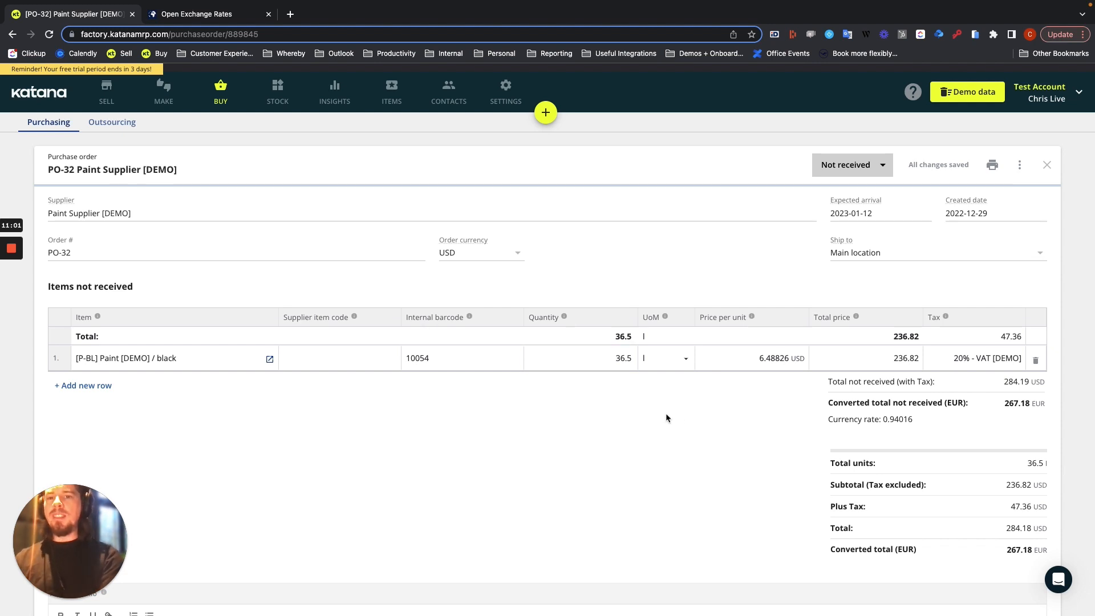
scroll(679, 415, down, 1)
scroll(679, 417, down, 1)
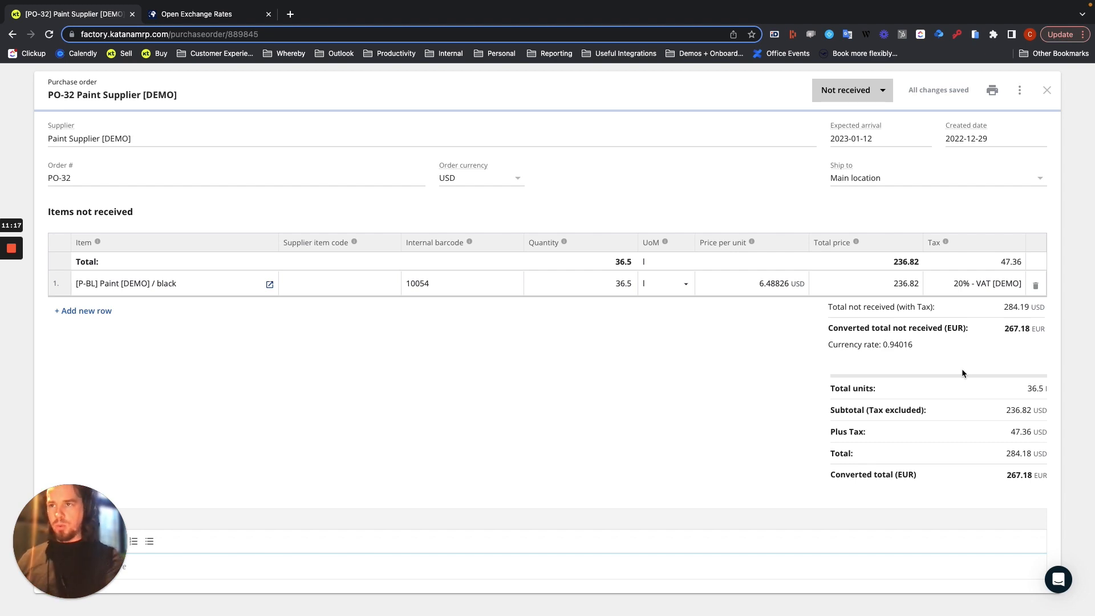
scroll(591, 393, up, 1)
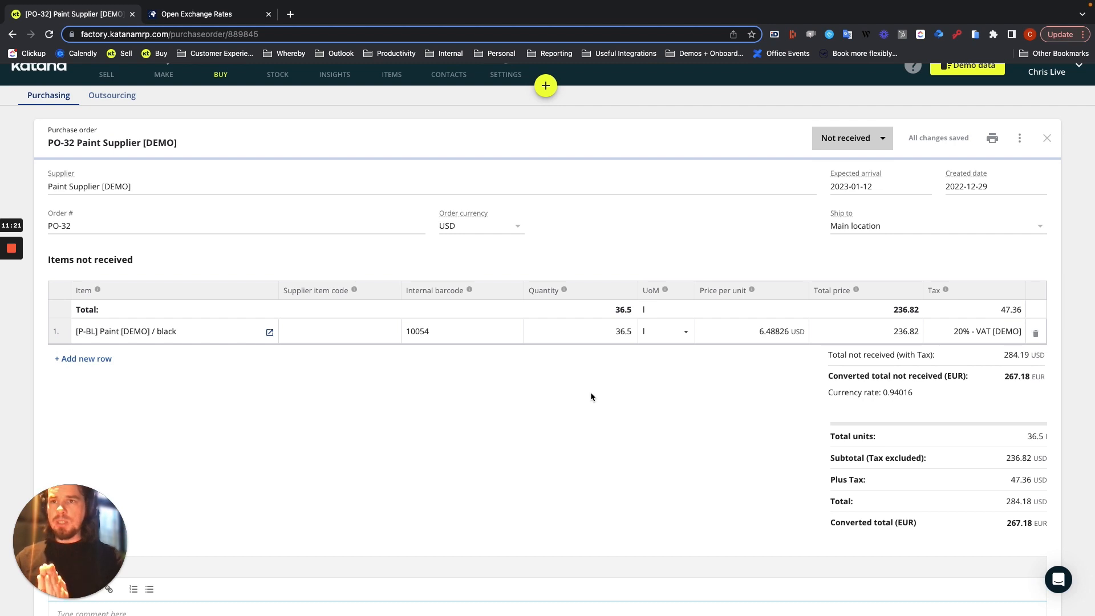
Open the Paint [DEMO] material from the order row and check the black variant's converted default purchase price
click(774, 337)
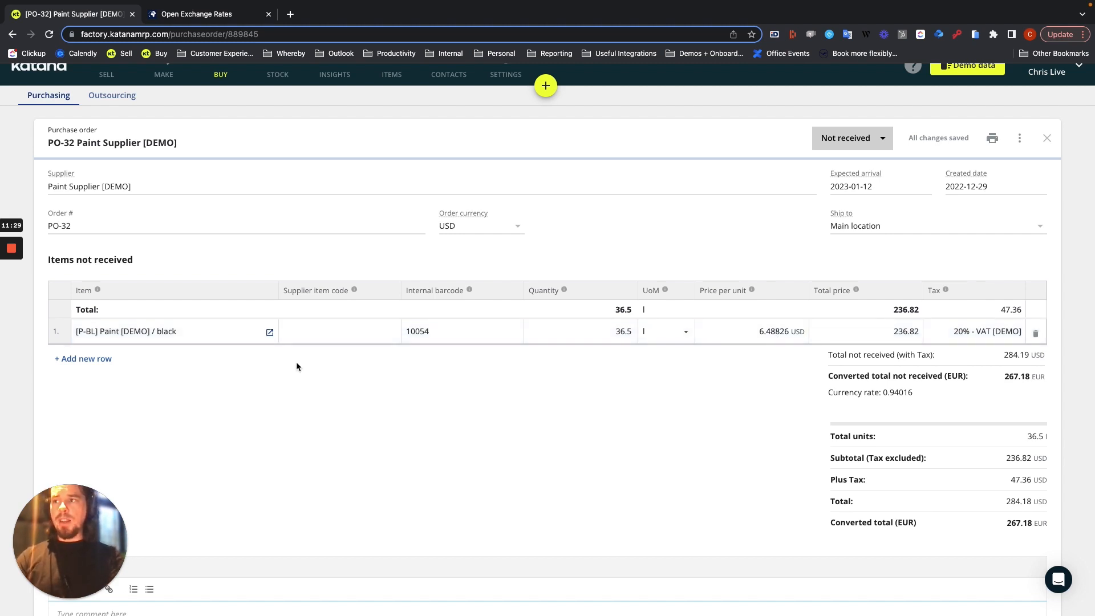
click(269, 331)
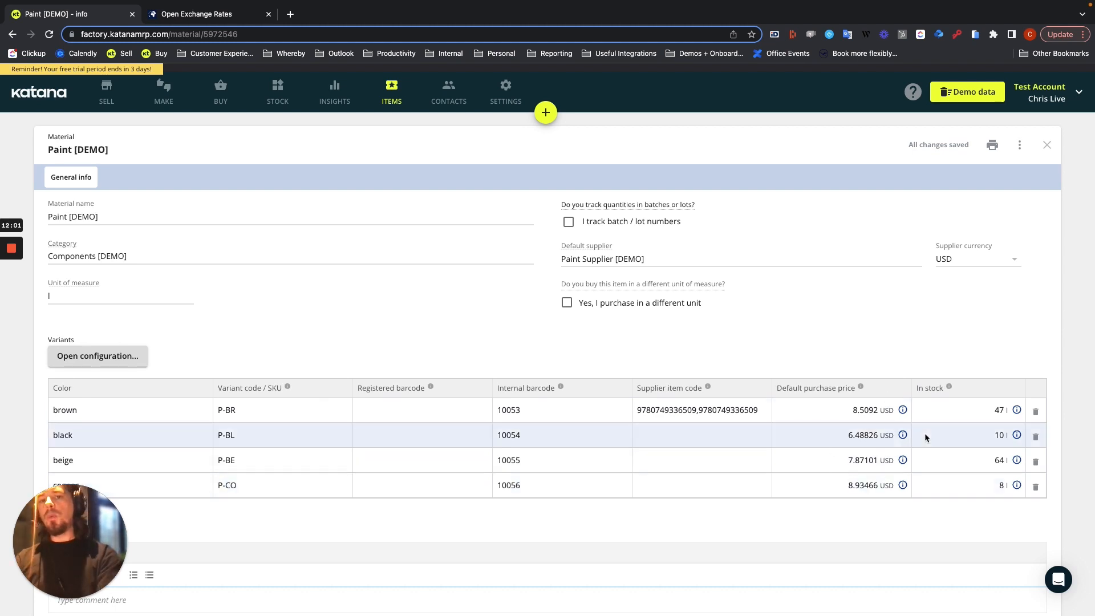
click(907, 436)
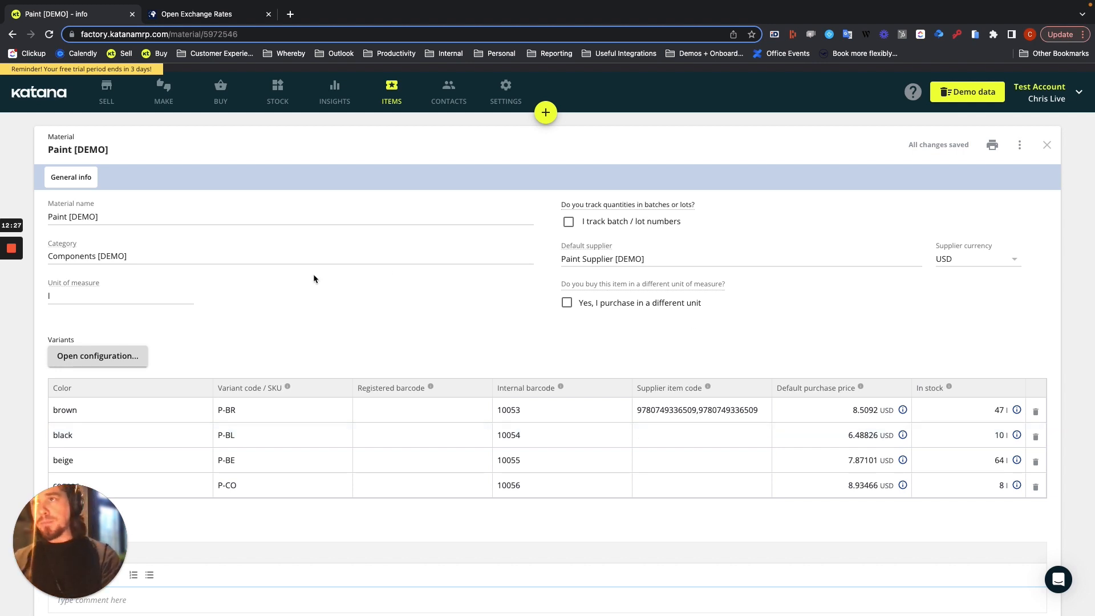
Return to purchase order PO-32 and check the black paint's price per unit
click(208, 105)
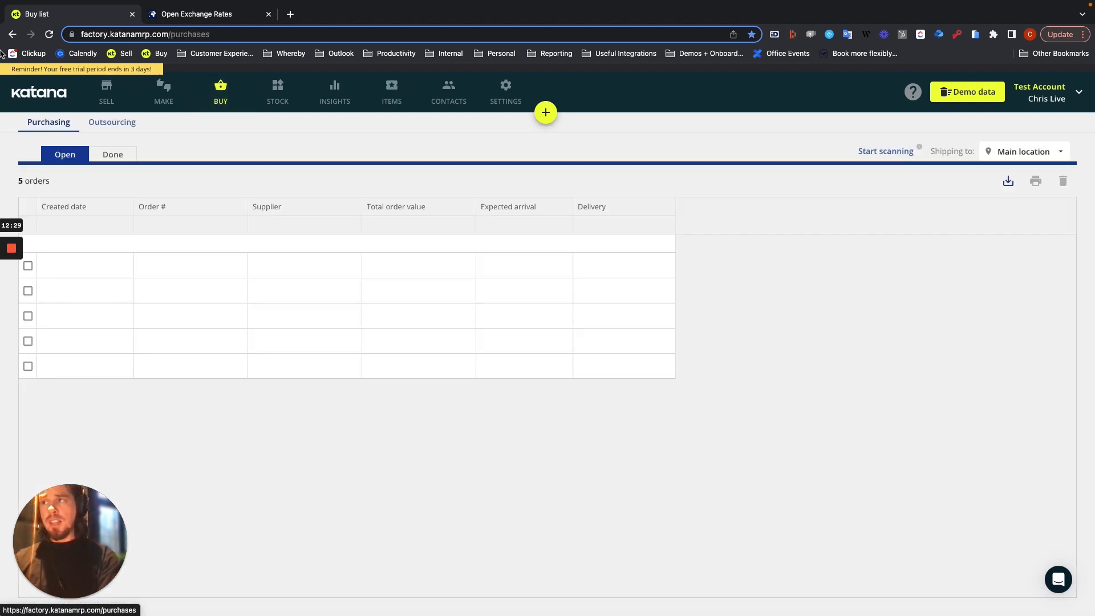
click(198, 374)
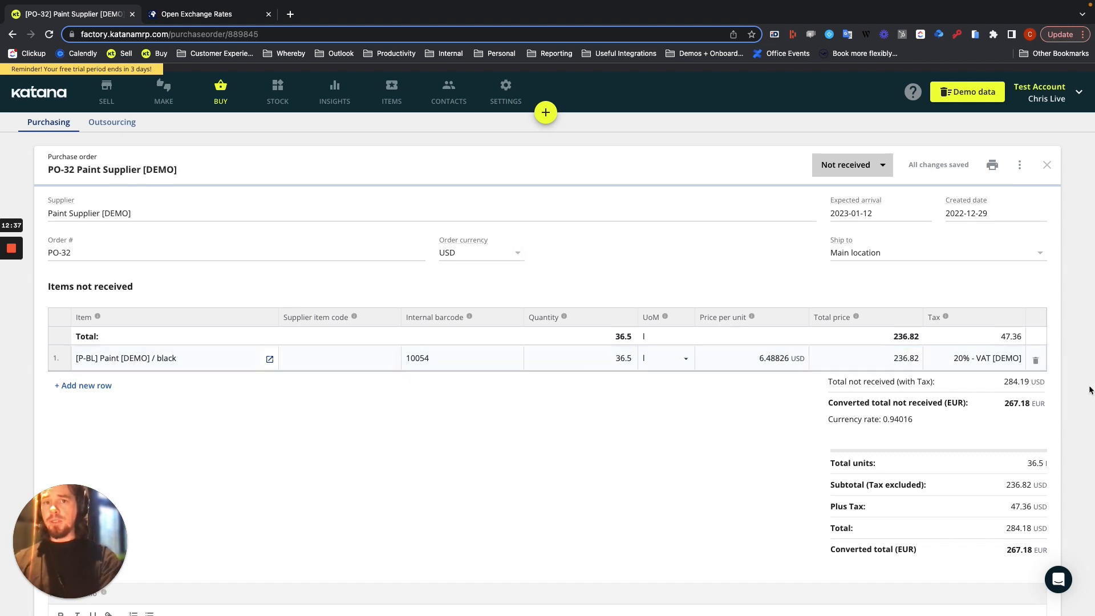
click(699, 361)
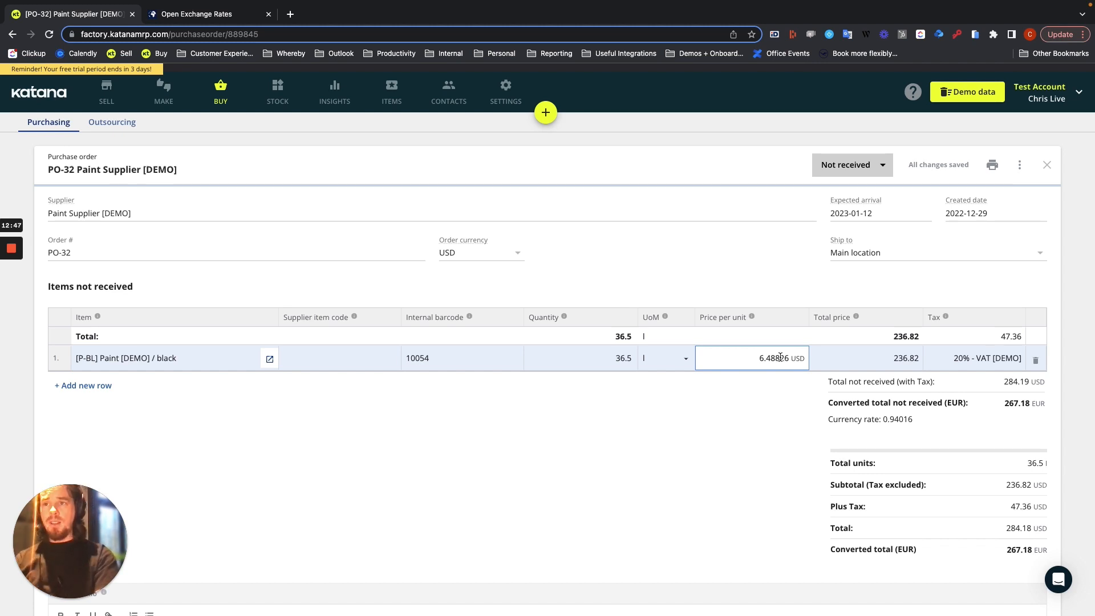
Switch the purchase order's currency to EUR (Base) and back to USD, comparing the black paint's price per unit
click(451, 306)
click(518, 253)
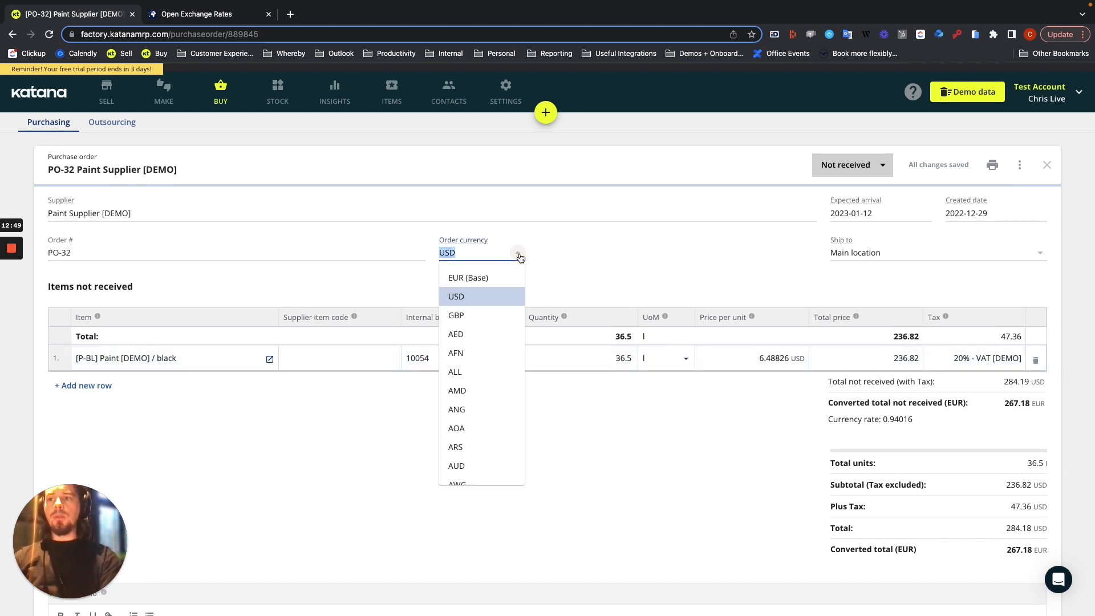
click(486, 277)
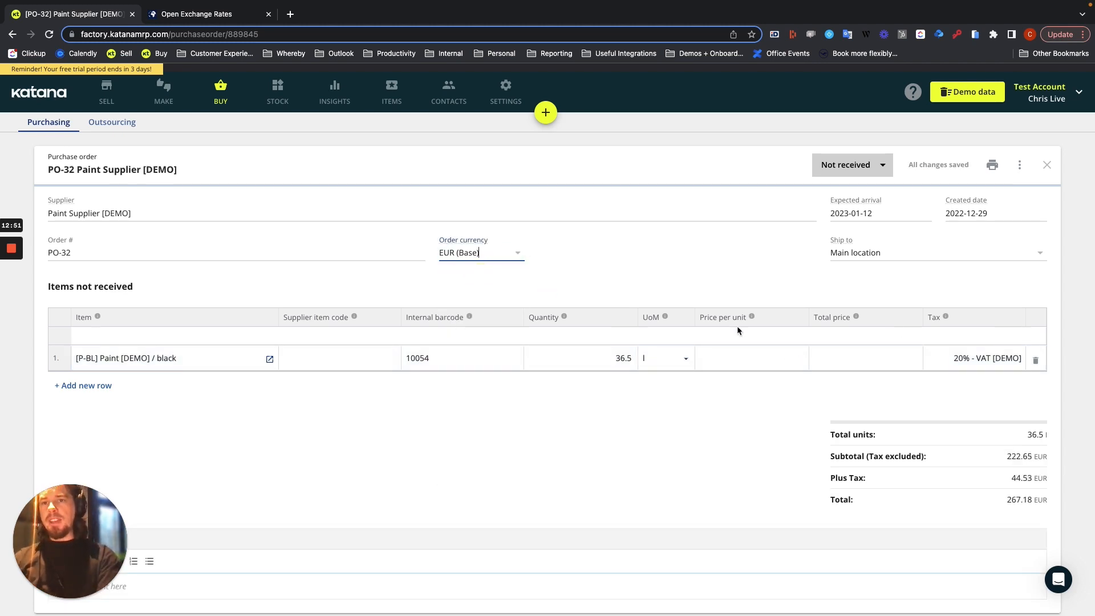
click(790, 364)
click(473, 285)
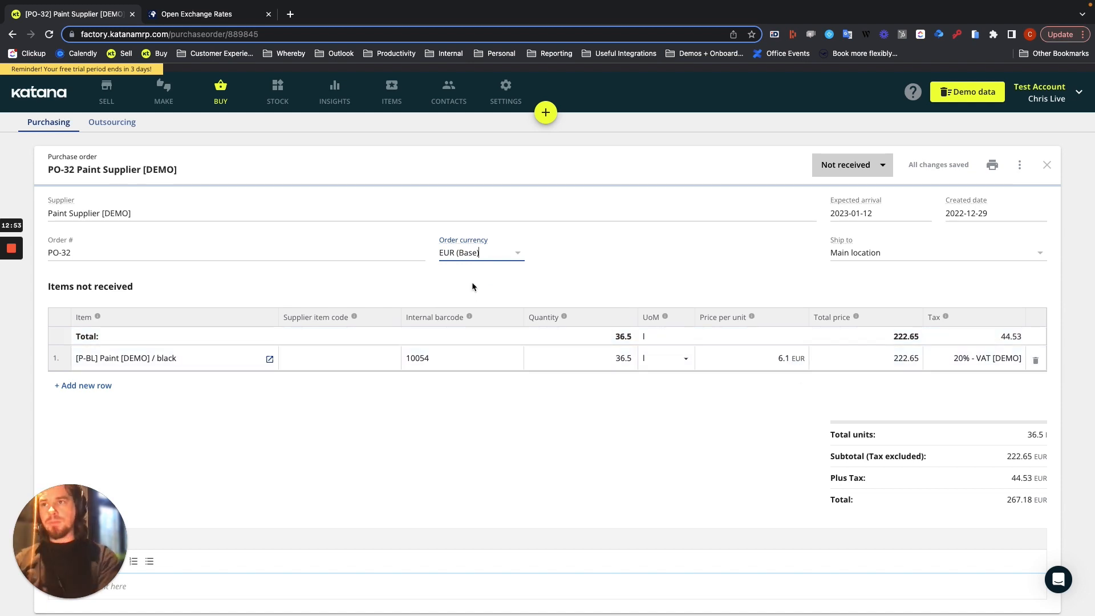
click(516, 254)
click(501, 288)
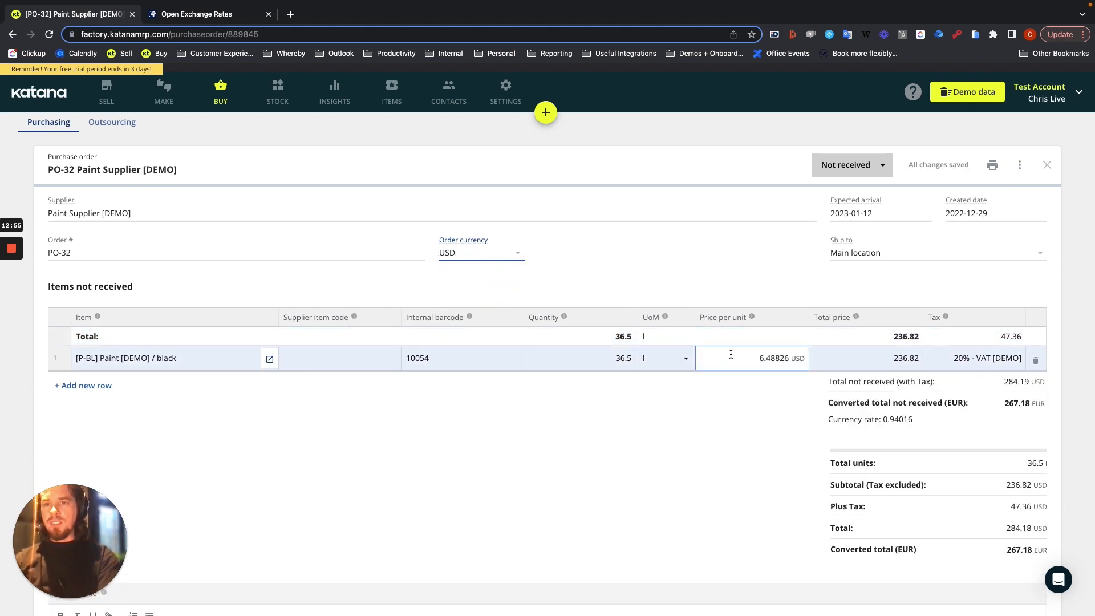
Set the black paint's price per unit to 7 USD and change the order currency to EUR (Base)
click(762, 362)
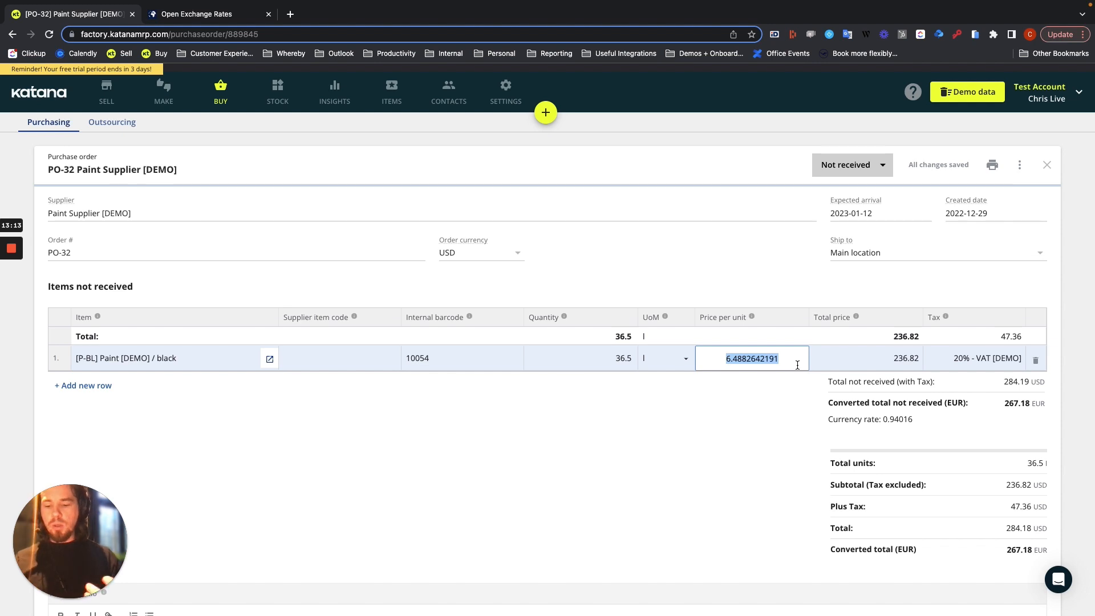
text(7)
click(716, 446)
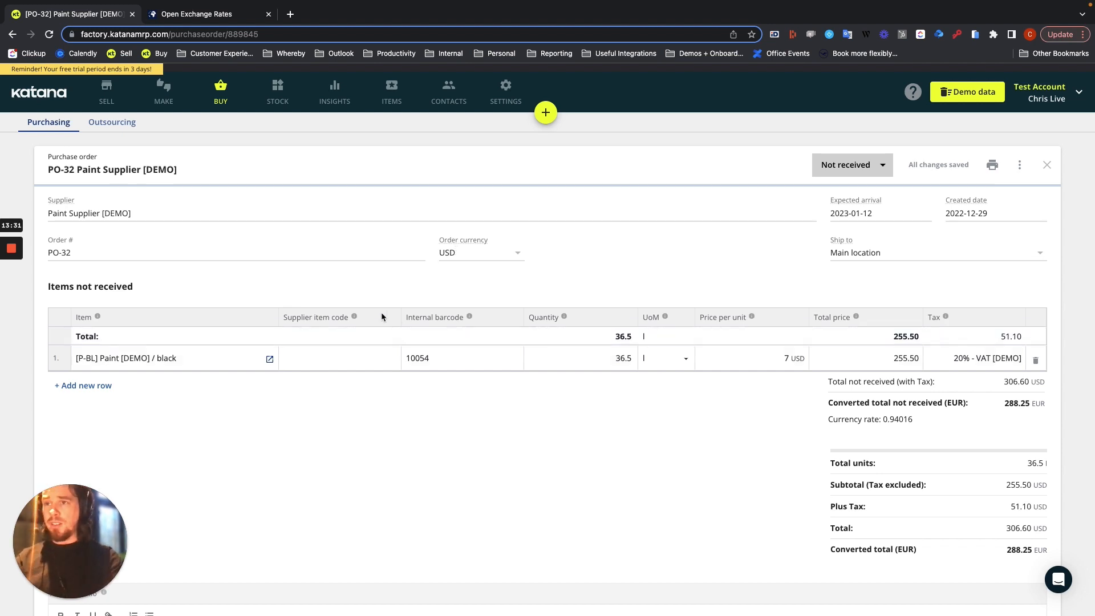
click(516, 253)
click(476, 277)
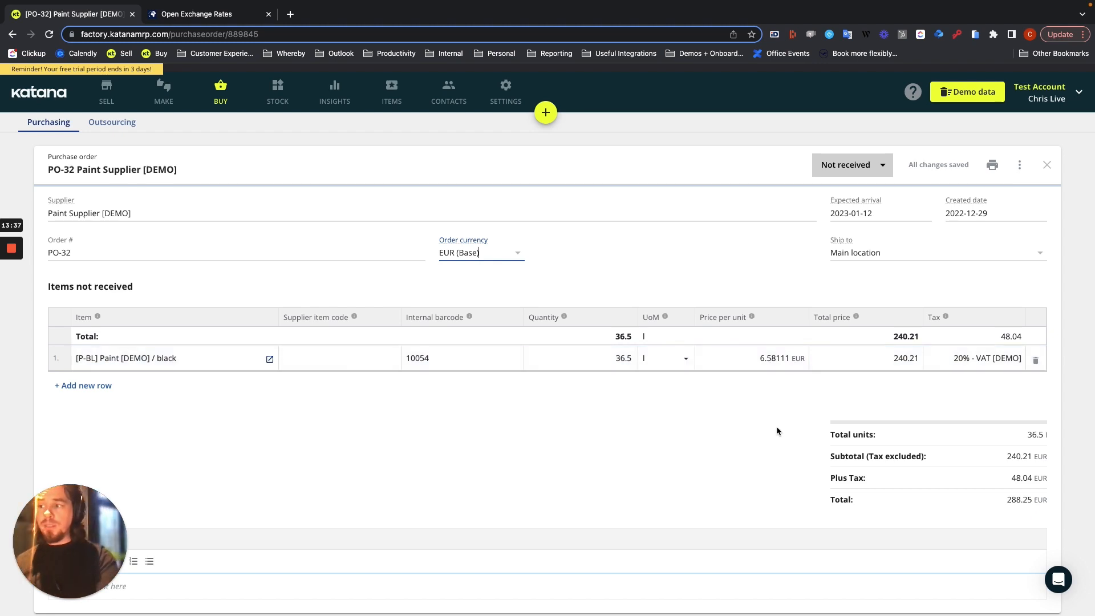
Recheck the black variant's converted default price on the Paint [DEMO] material, and return to the open purchase orders list
click(270, 359)
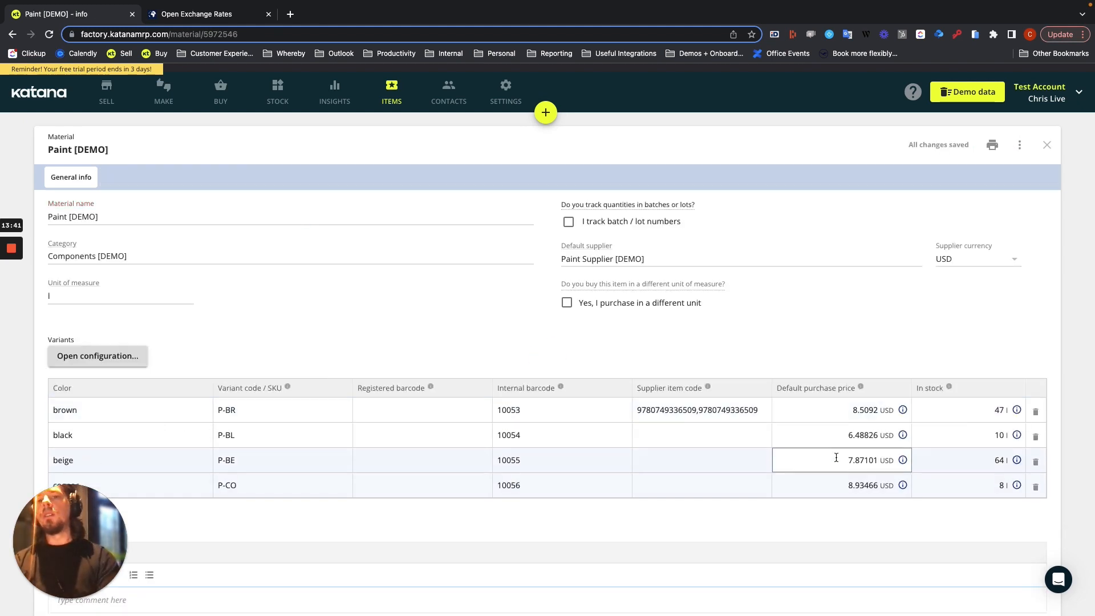
click(900, 436)
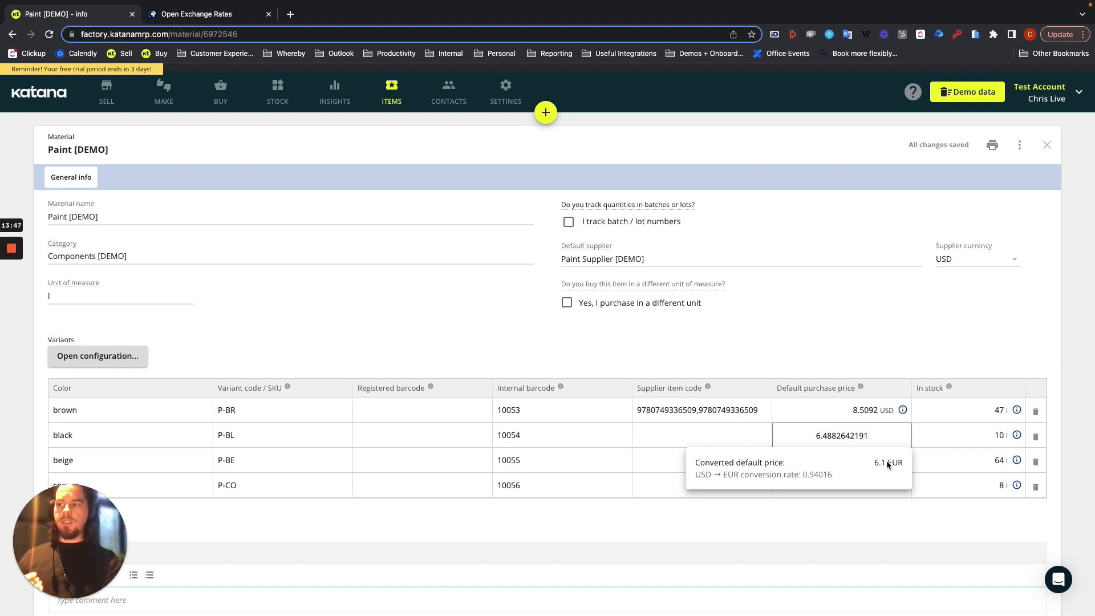
click(219, 97)
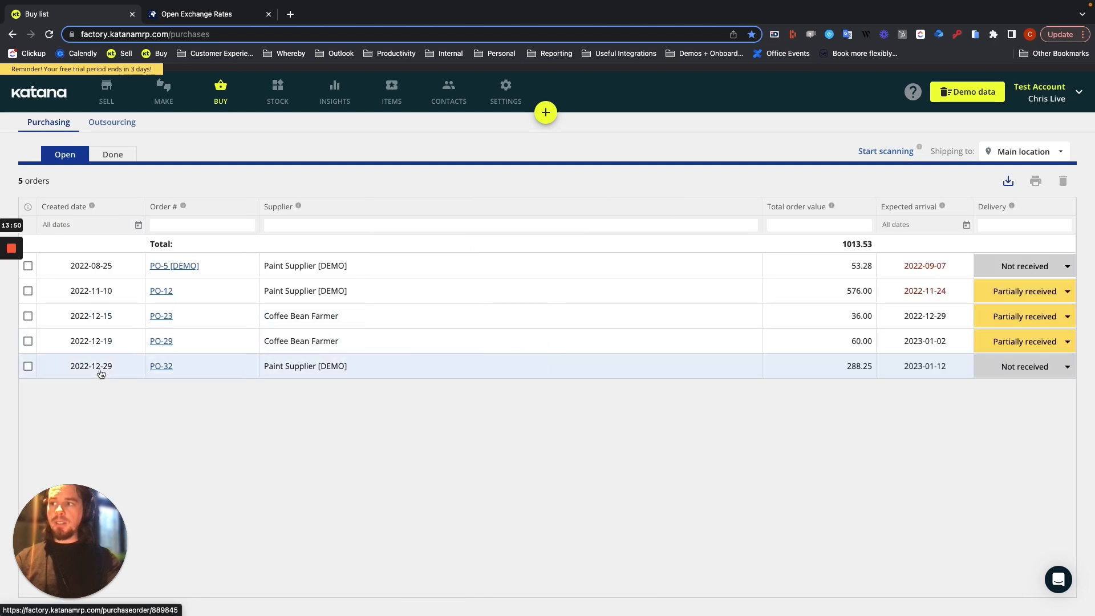
Open purchase order PO-32 and switch its currency to USD and back to EUR (Base), comparing the converted total with the EUR total
click(192, 361)
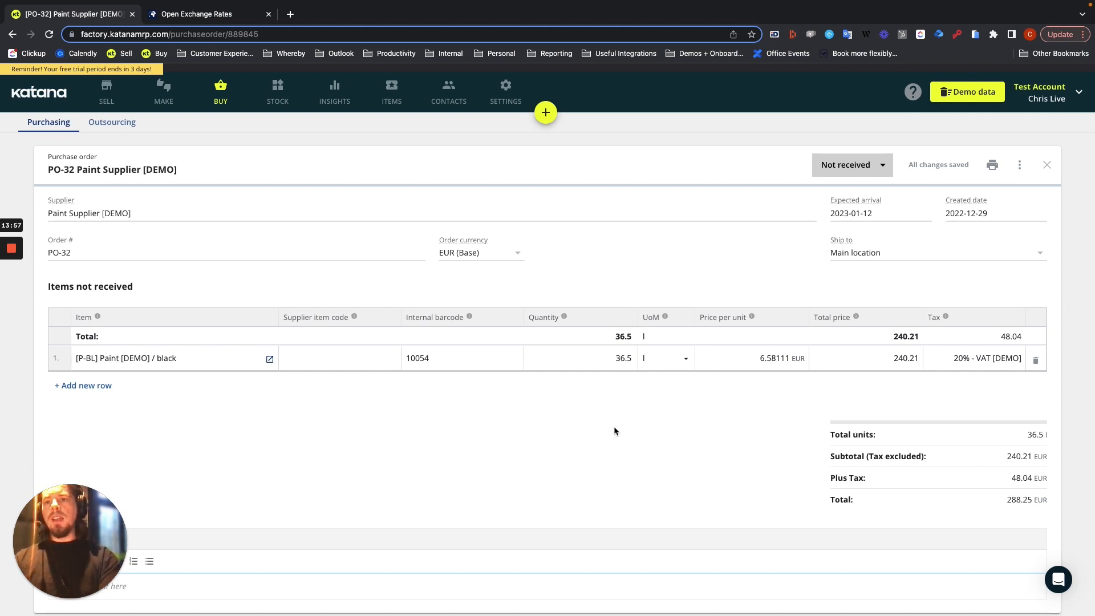
click(515, 254)
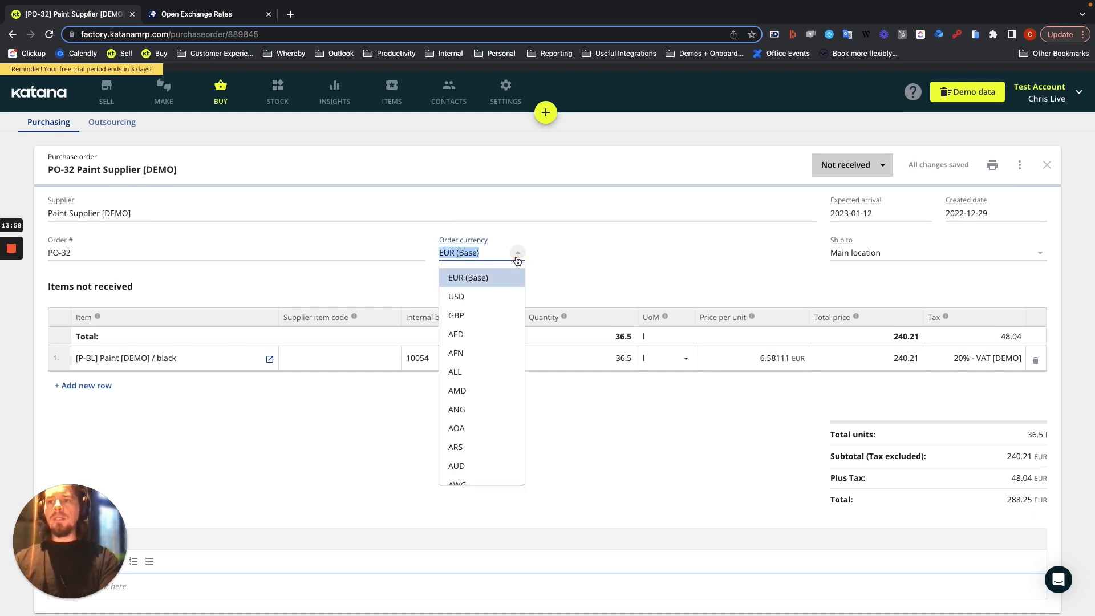
click(495, 298)
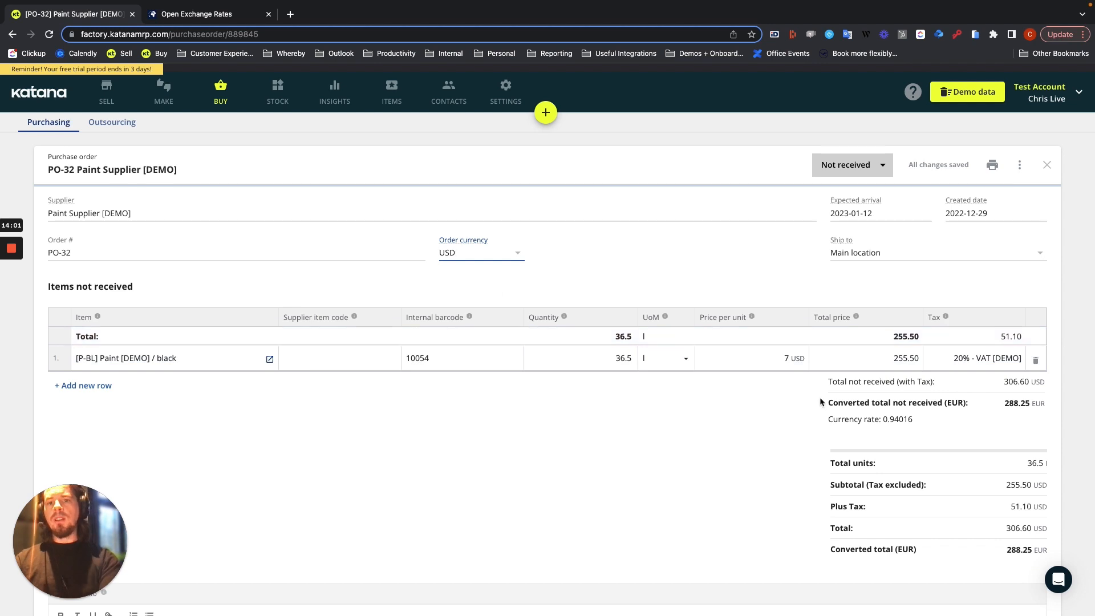
drag(828, 402, 969, 404)
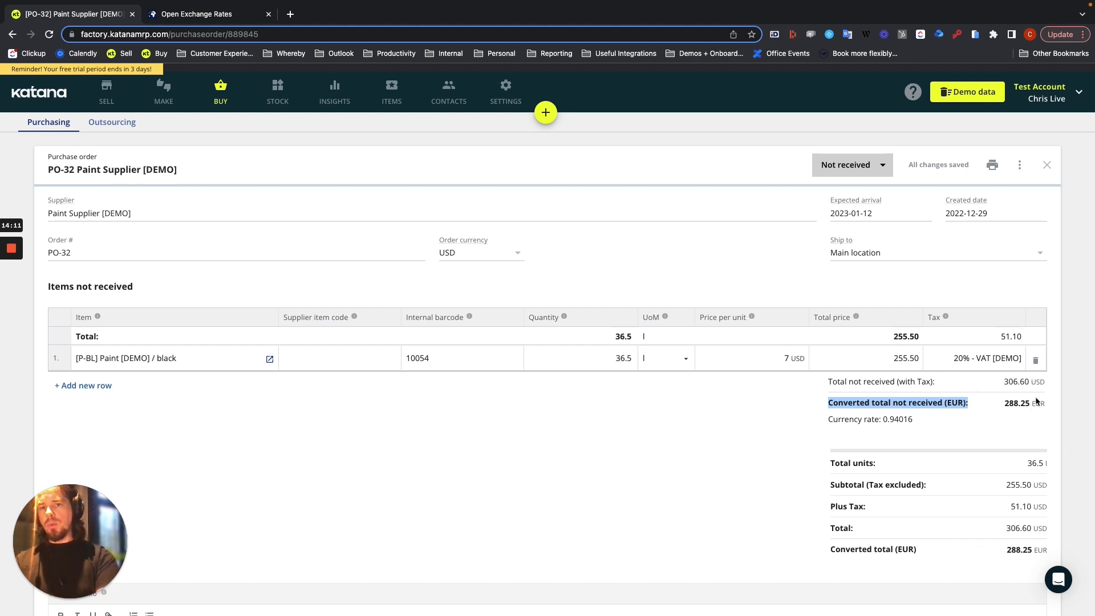
click(517, 255)
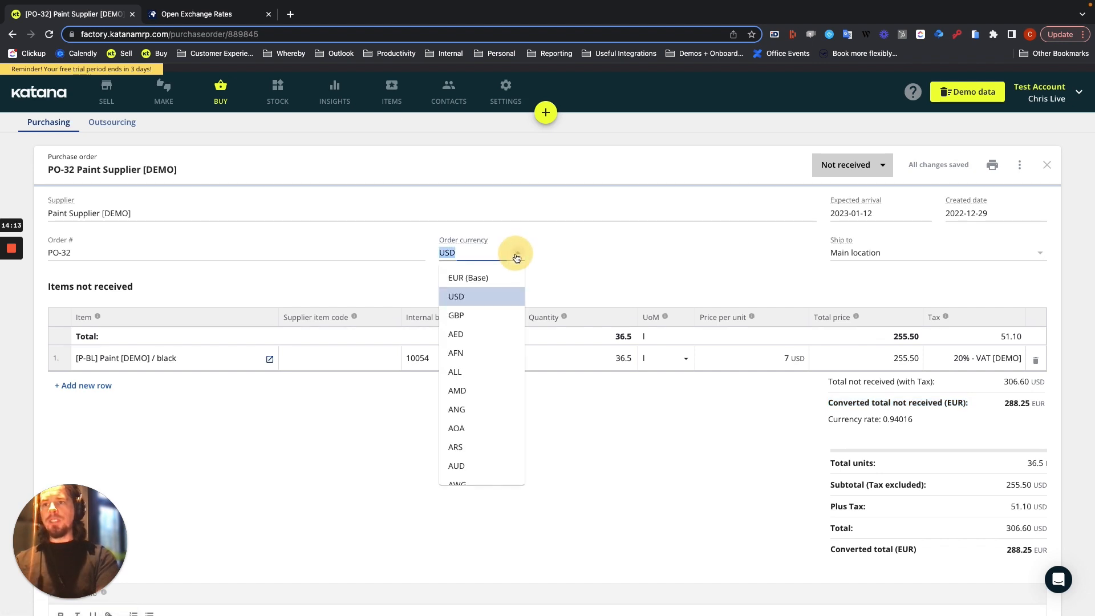
click(485, 278)
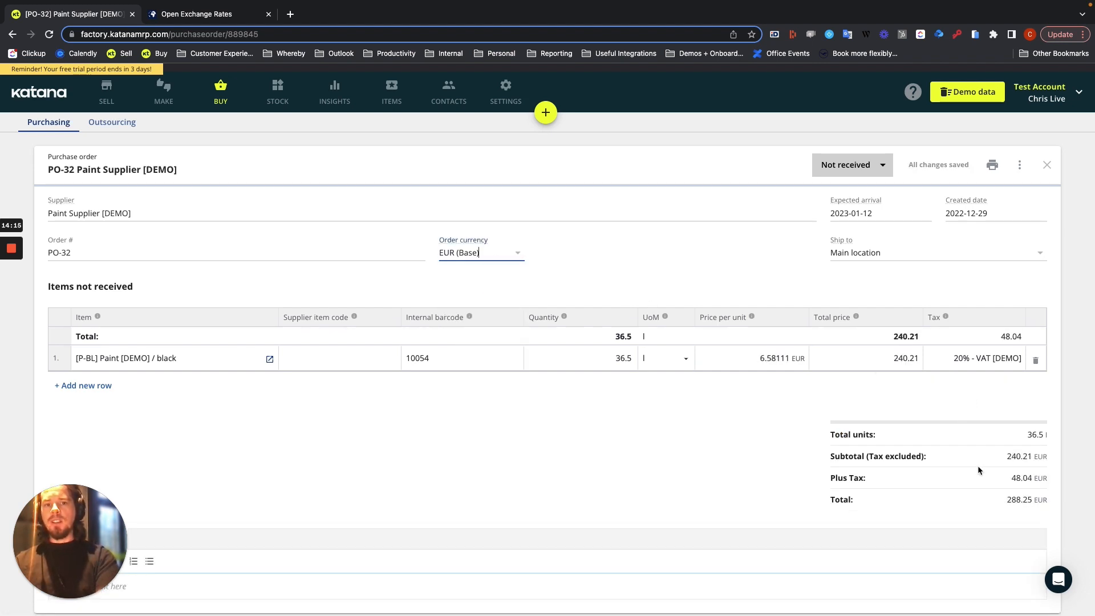
drag(1008, 503, 1028, 504)
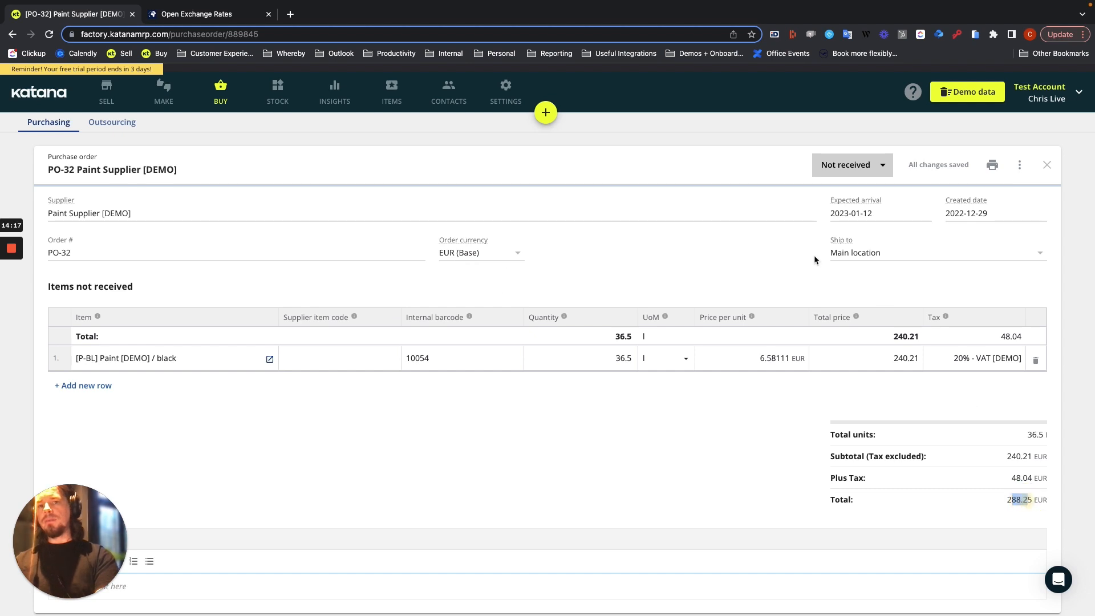
Set the black paint row to No tax and change the order currency to USD
click(969, 358)
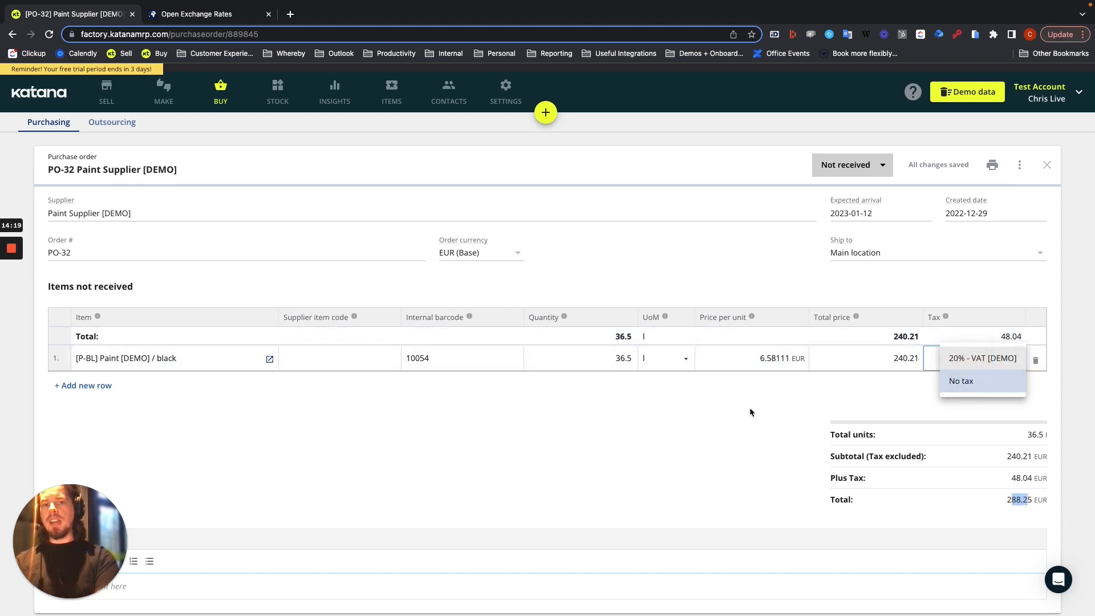
click(972, 380)
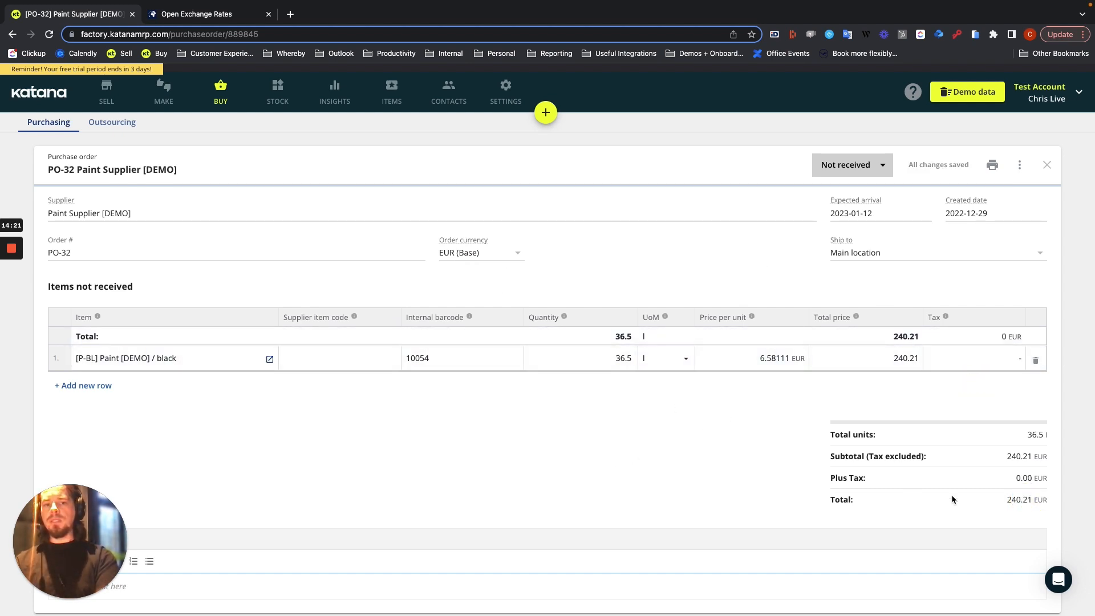
click(516, 252)
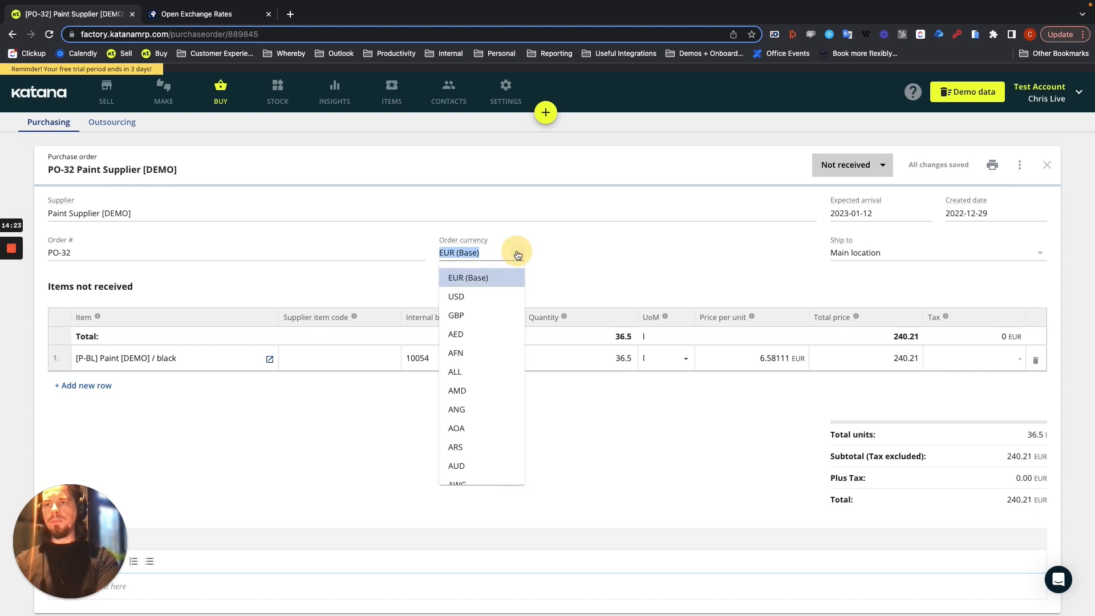
click(489, 296)
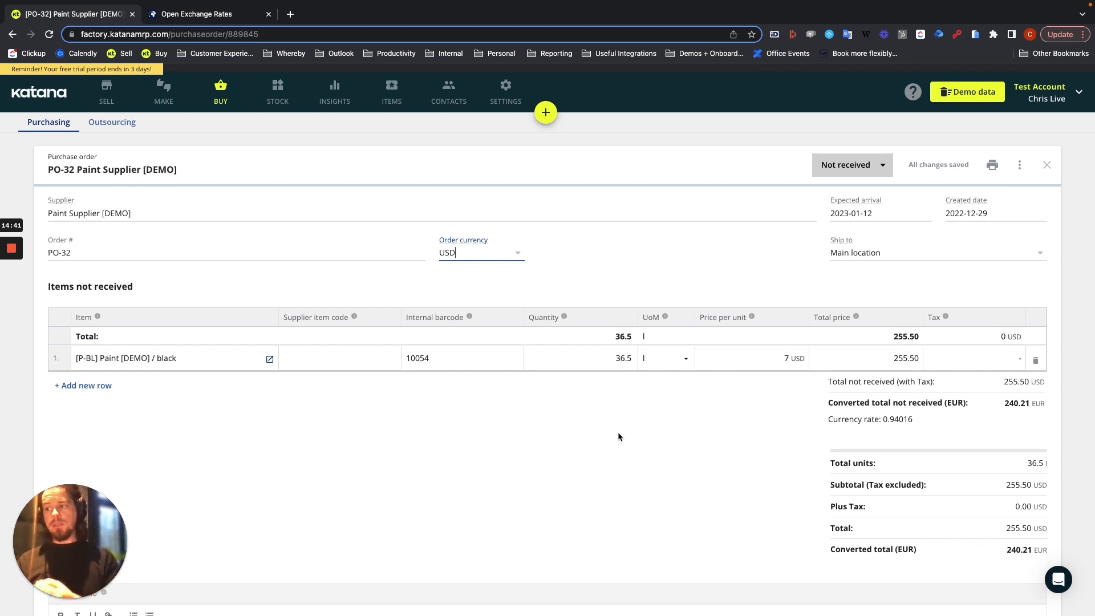
Partially receive the purchase order, taking in 15 l of the black paint
click(857, 165)
click(866, 170)
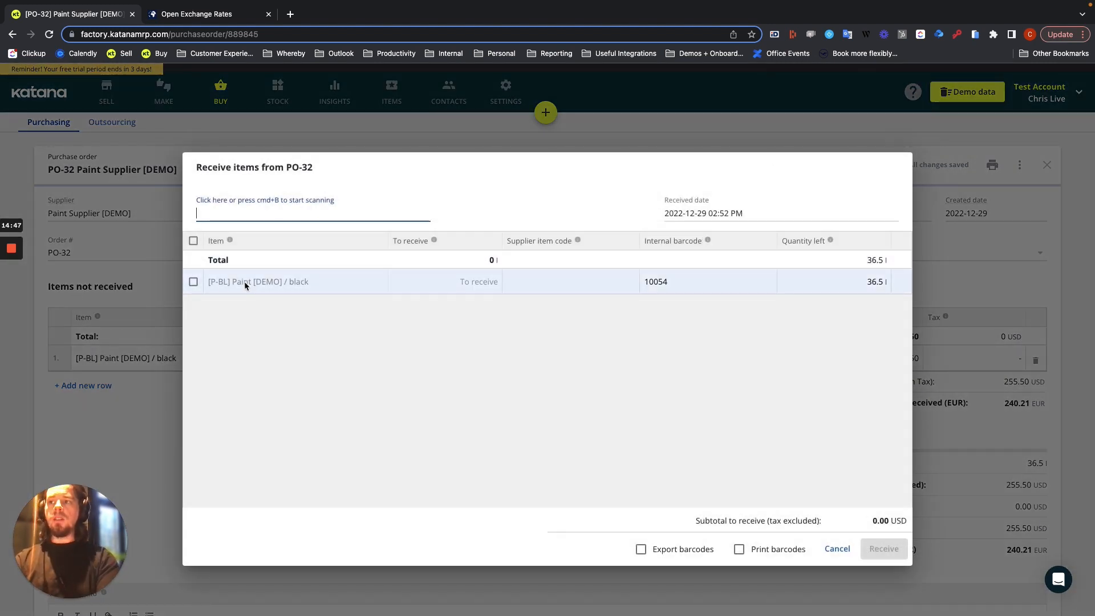
click(194, 281)
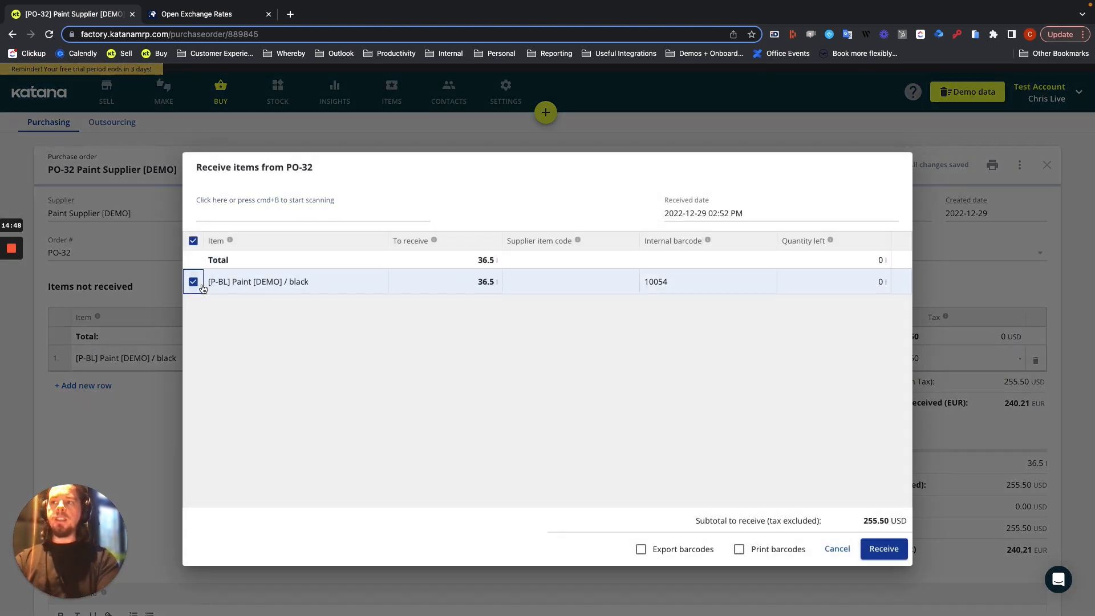
click(466, 283)
text(15)
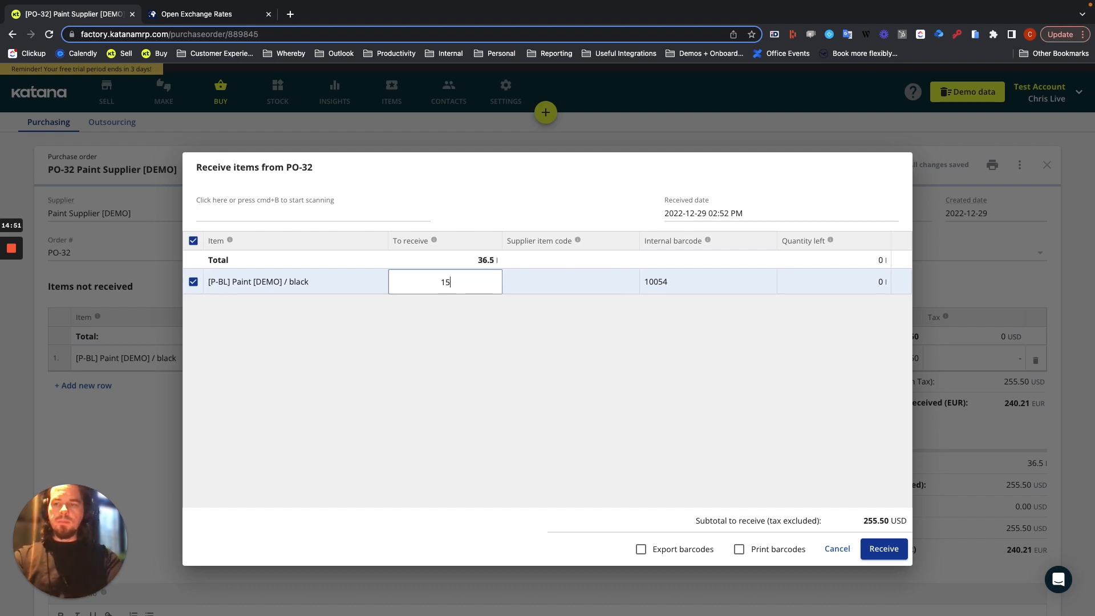
click(510, 361)
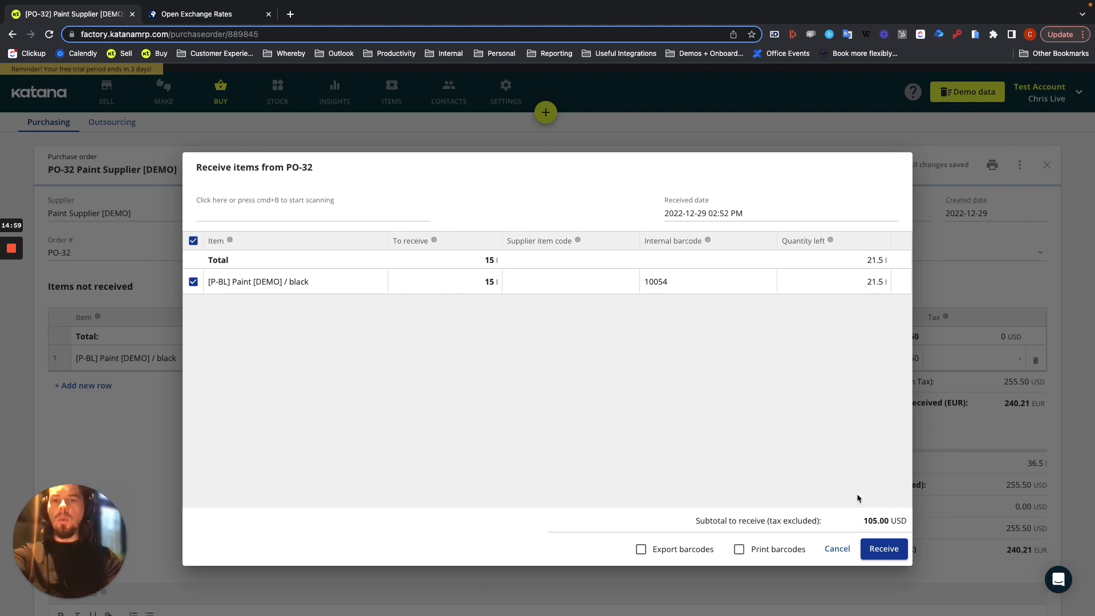
click(882, 550)
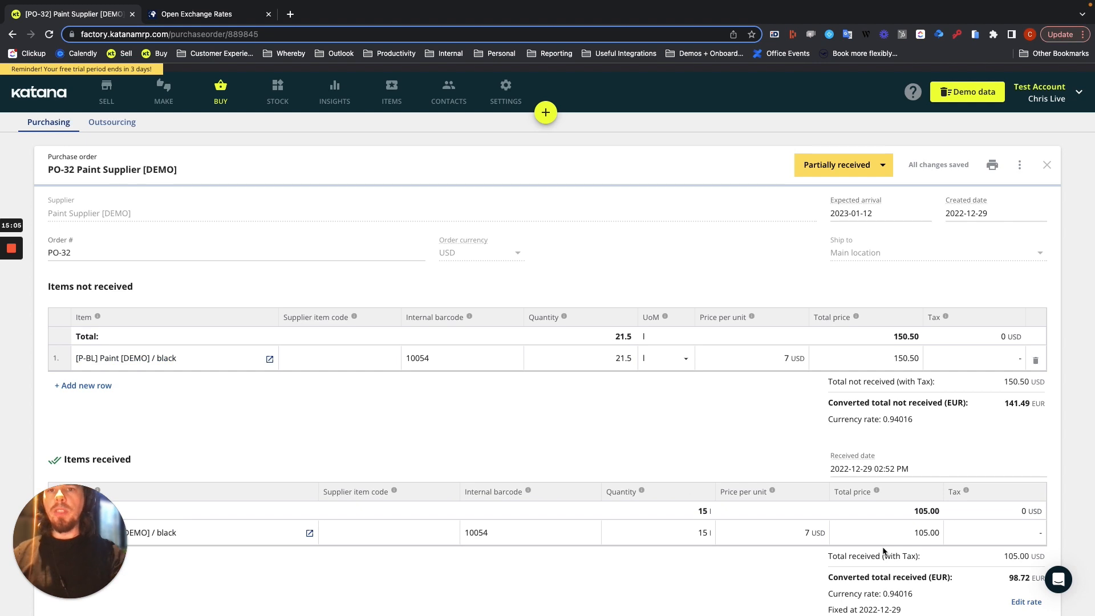
Set the fixed currency rate of the received items on PO-32 to 0.96
scroll(883, 550, down, 5)
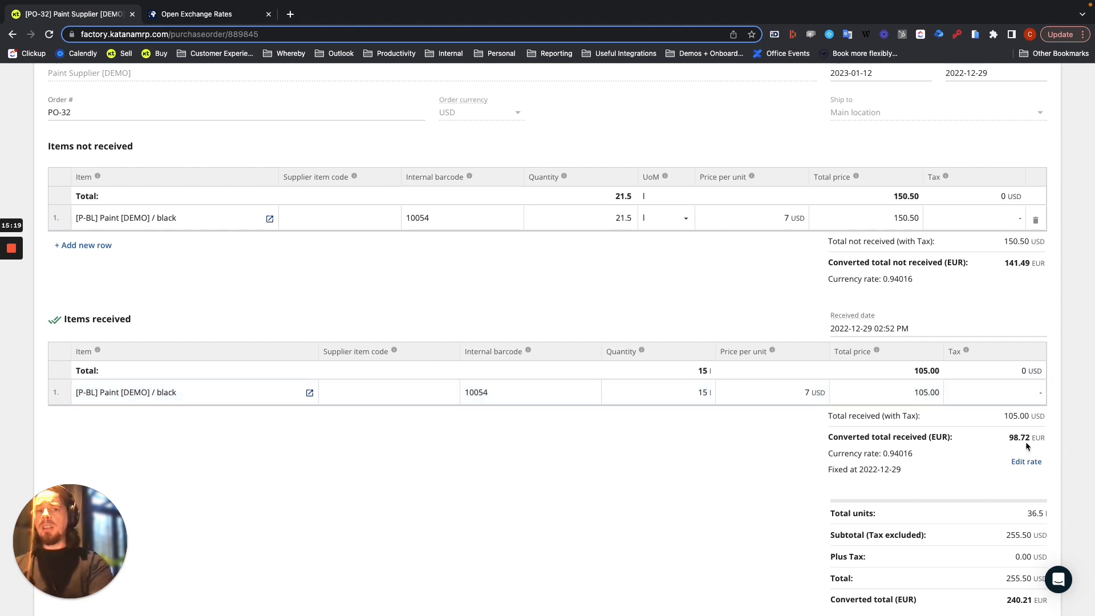
click(1026, 461)
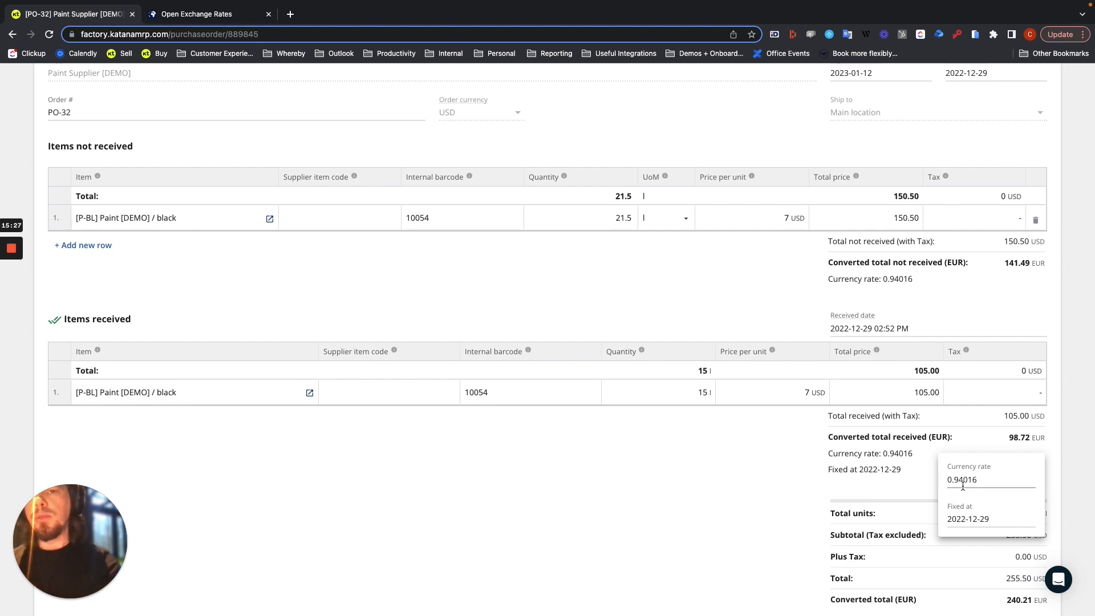
double_click(981, 480)
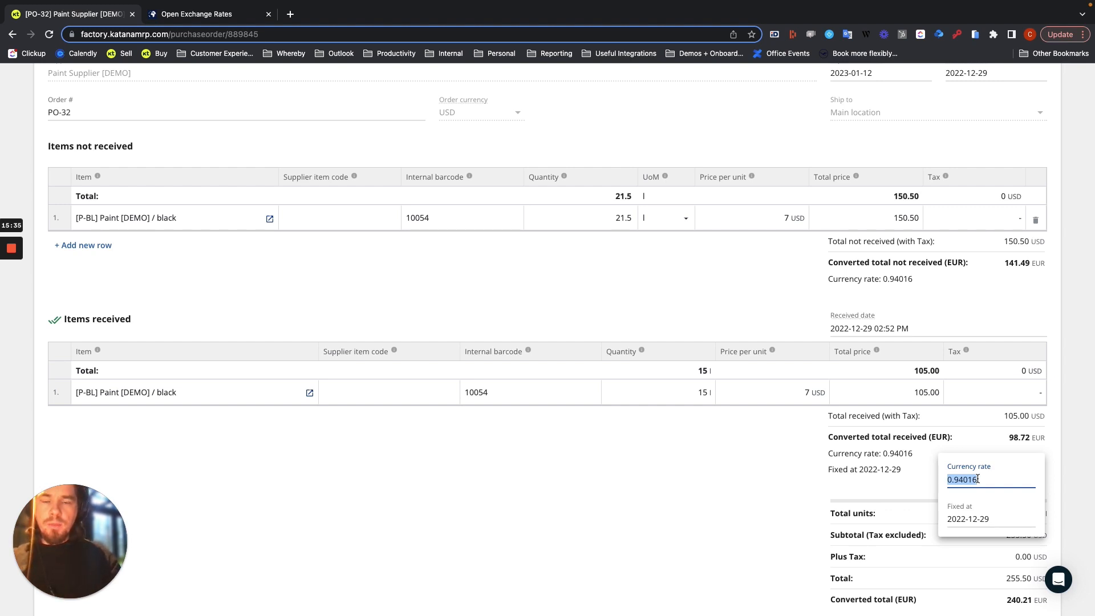
text(0)
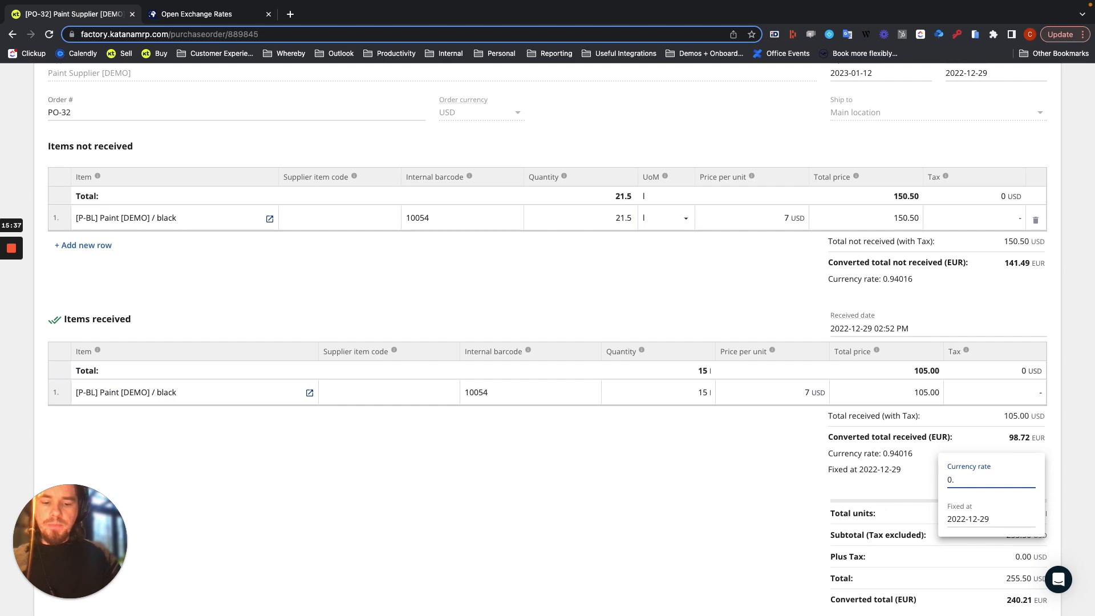
text(.9)
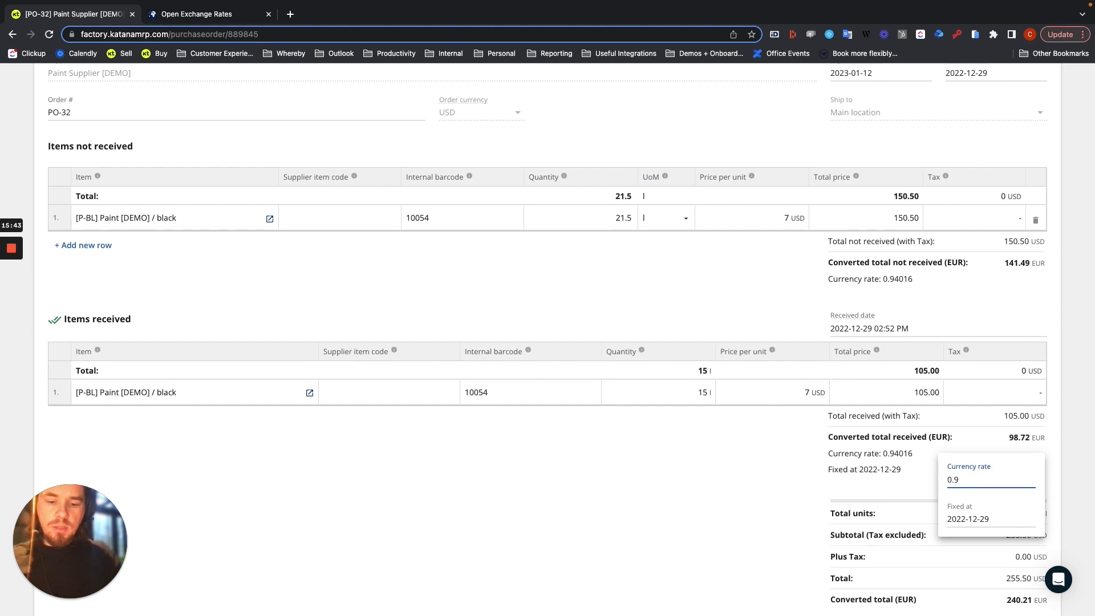
text(6)
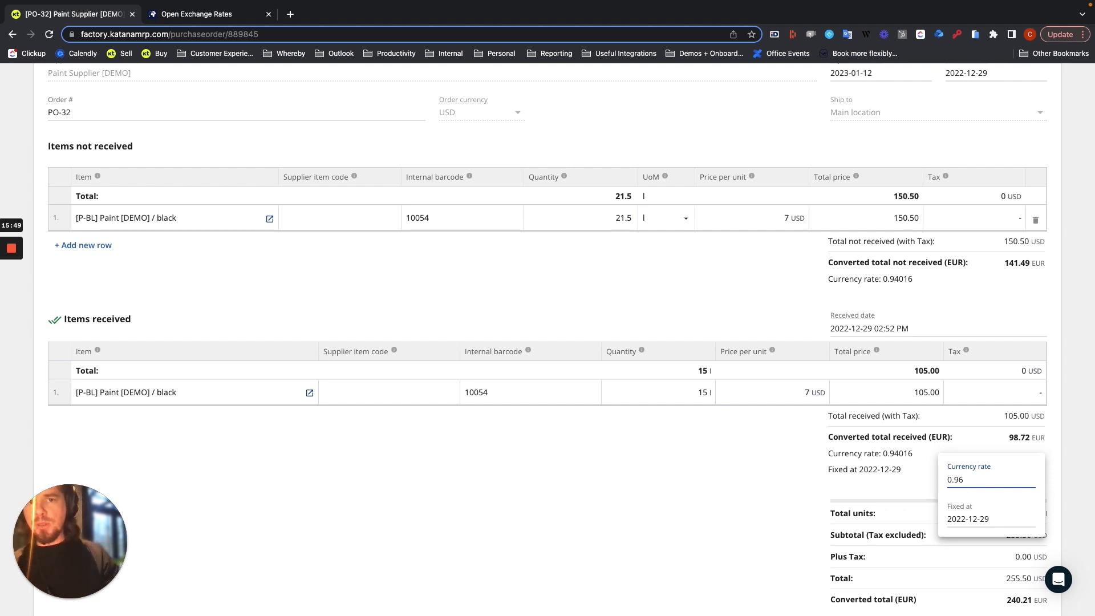
key(Return)
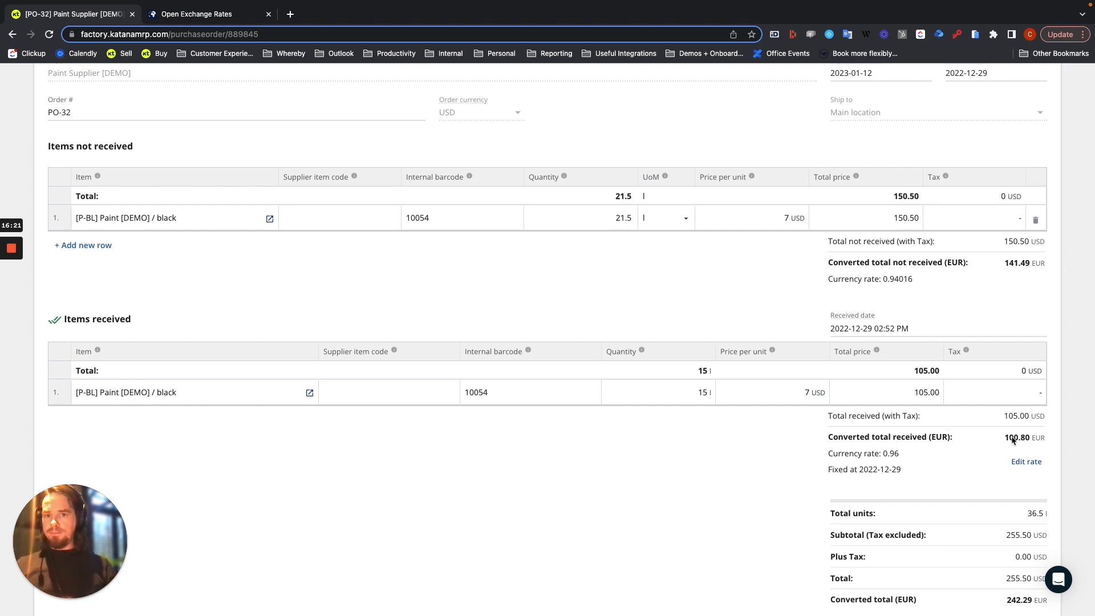
Return to the open purchase orders list and check PO-32's total order value
scroll(693, 460, up, 3)
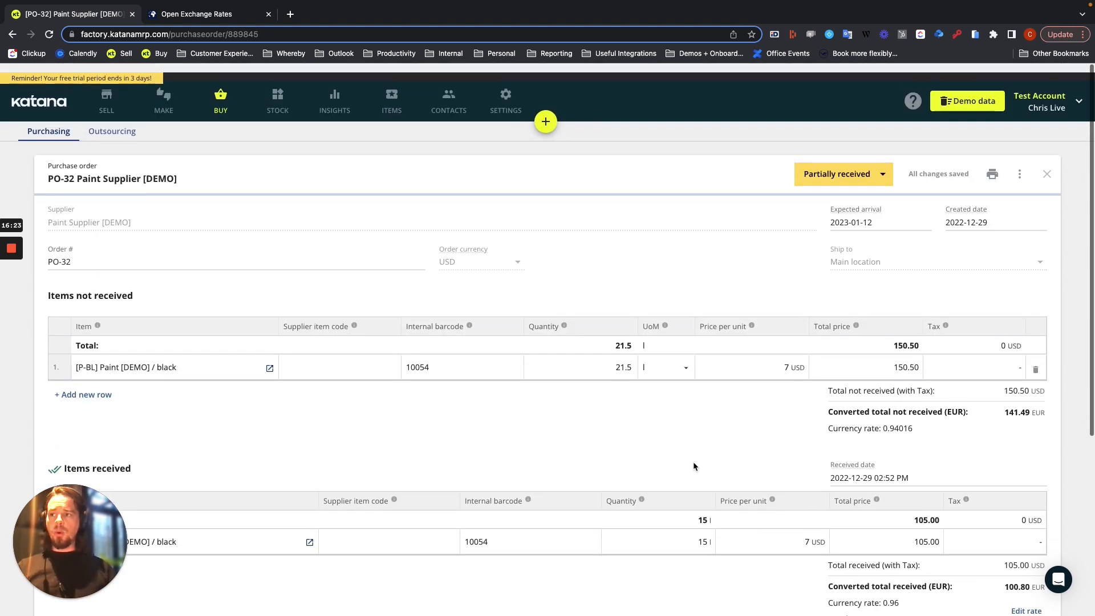
click(393, 99)
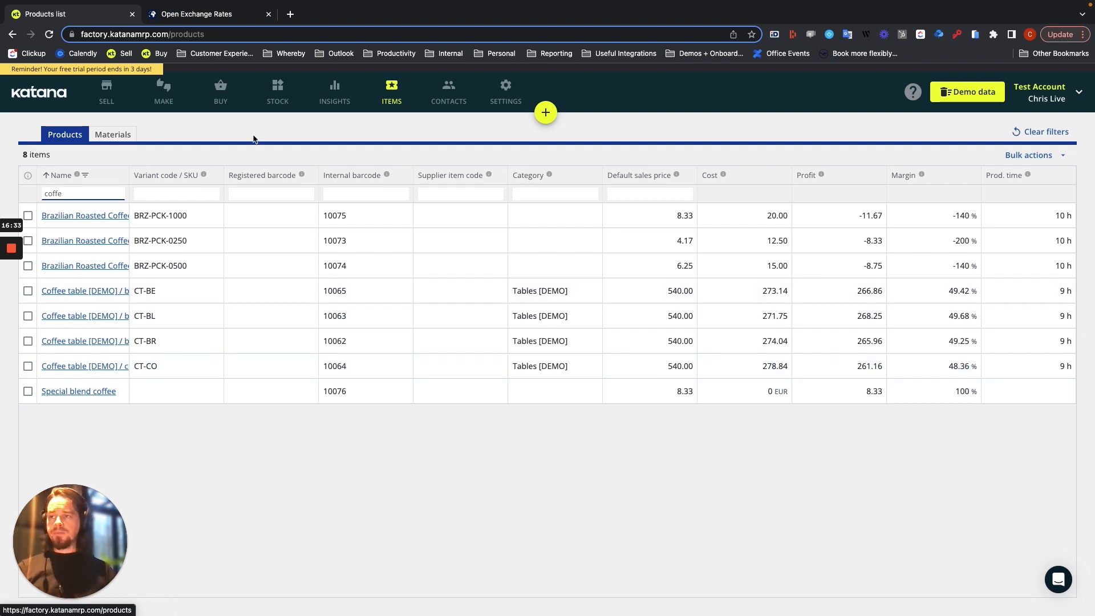
click(221, 98)
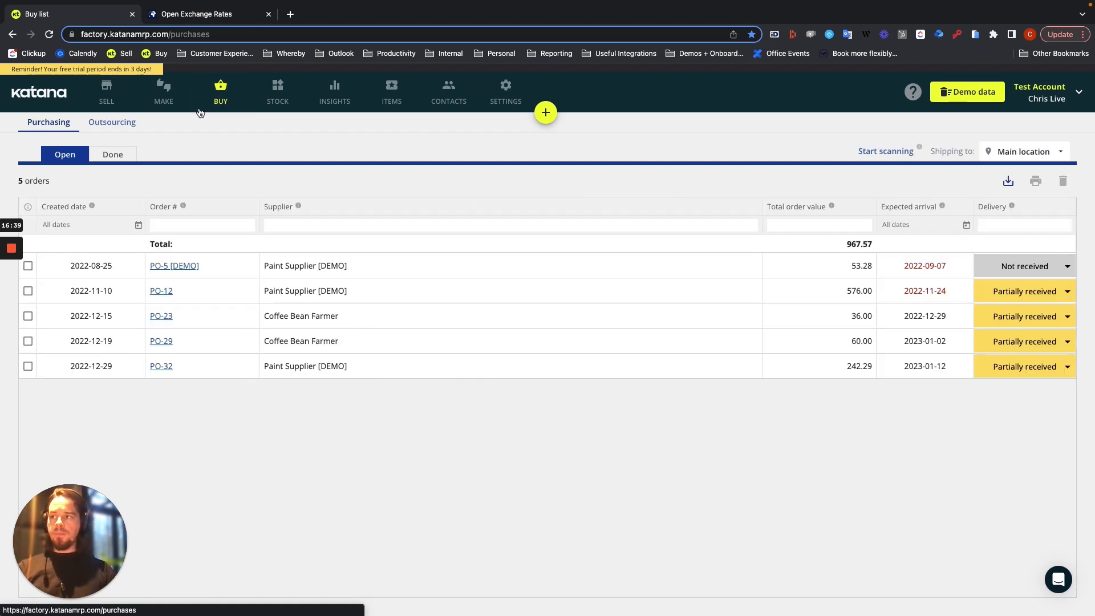
mouse_move(10, 294)
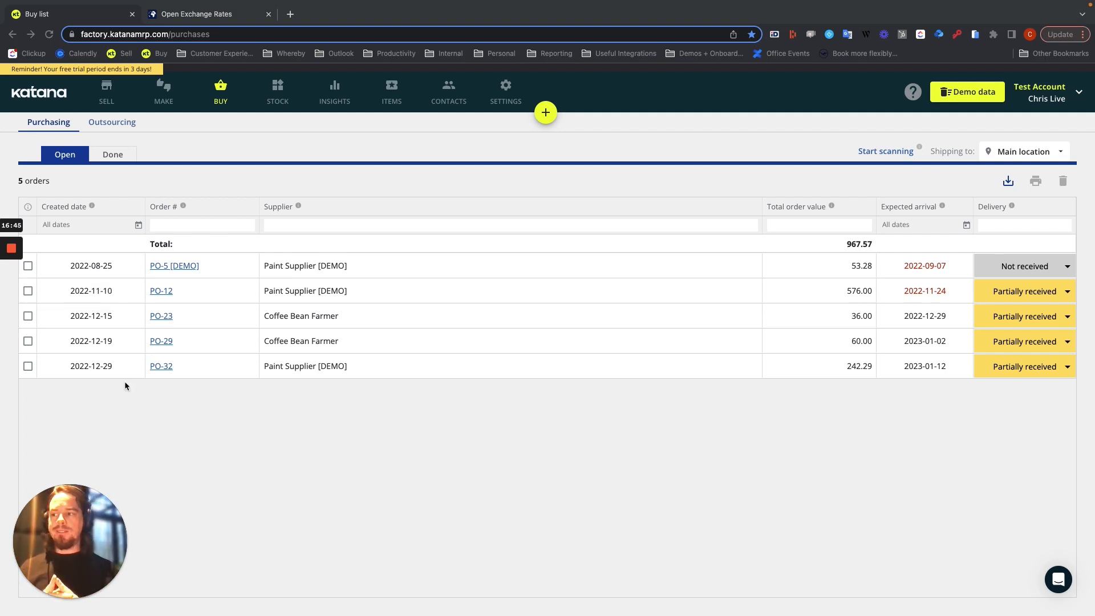
Create a new outsourced purchase order with Furniture Crafting Products [DEMO] as the supplier
click(106, 123)
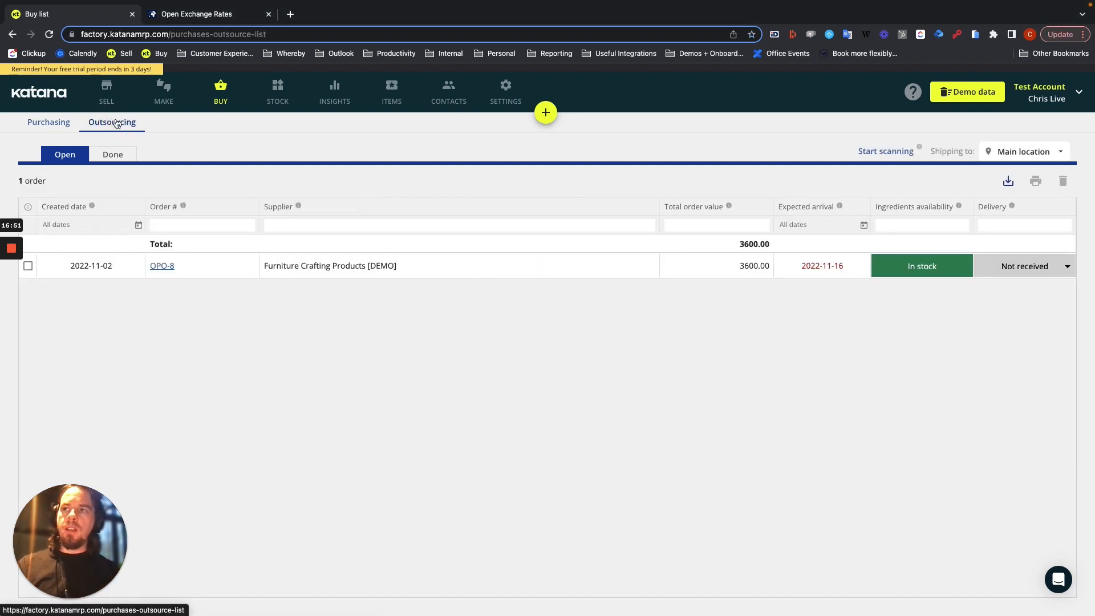
click(545, 114)
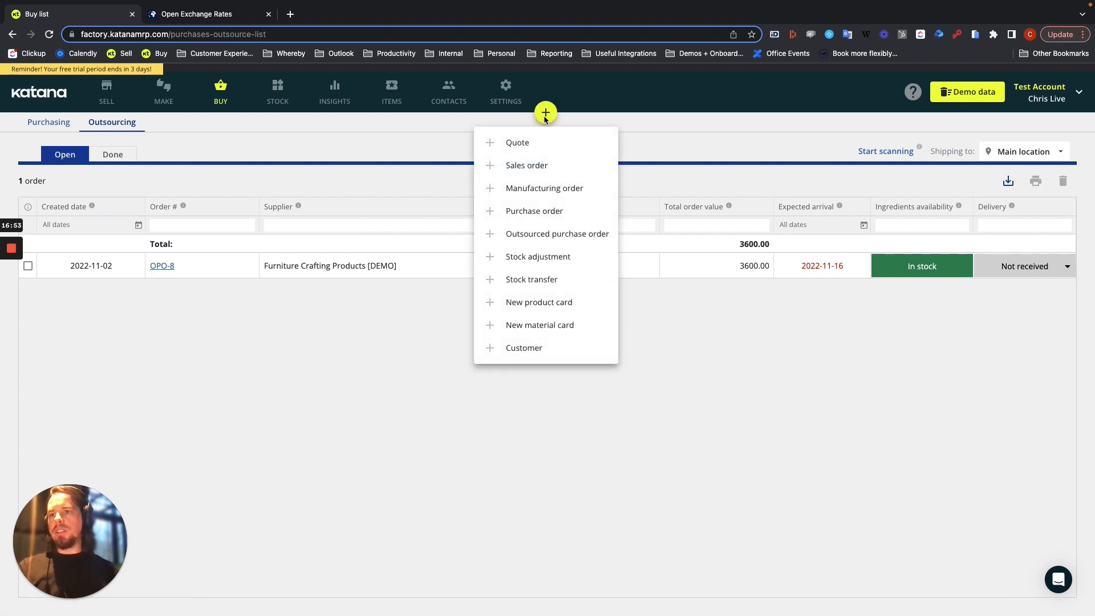
click(544, 236)
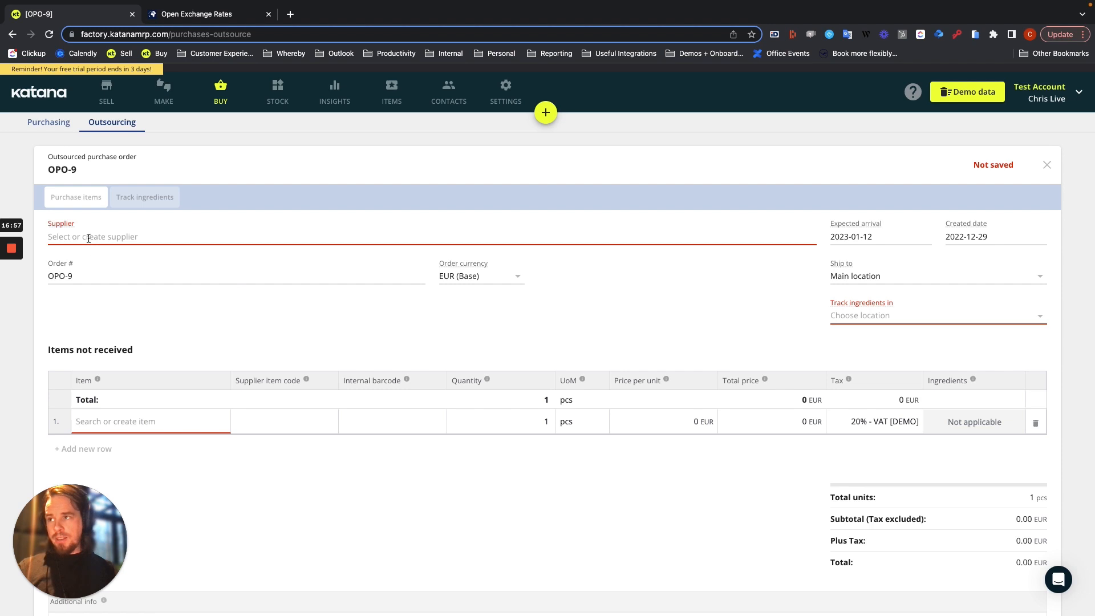
click(89, 238)
text(fur)
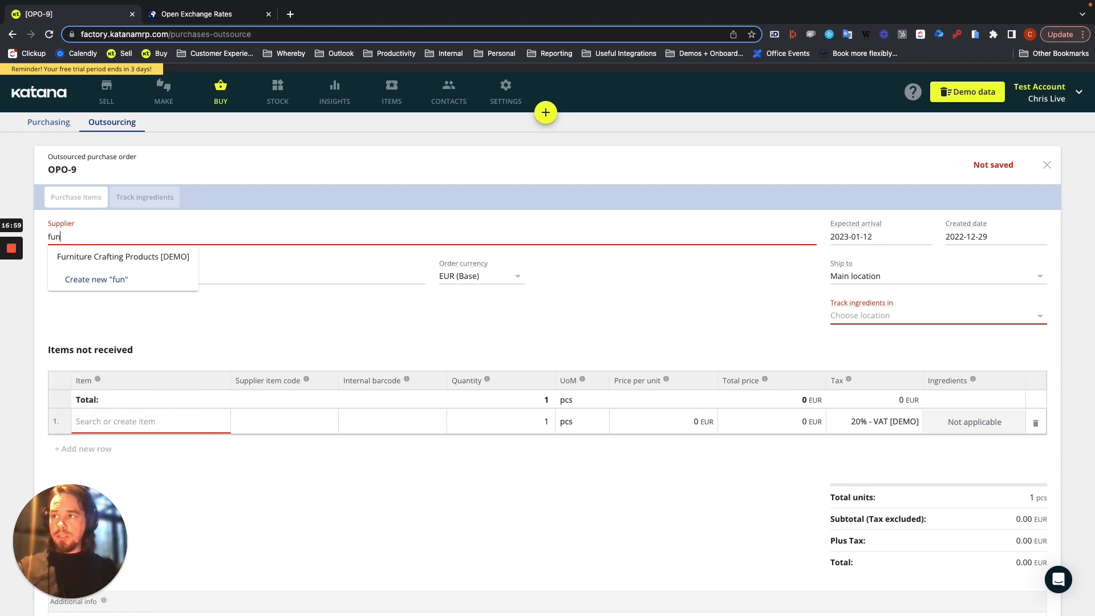
click(106, 260)
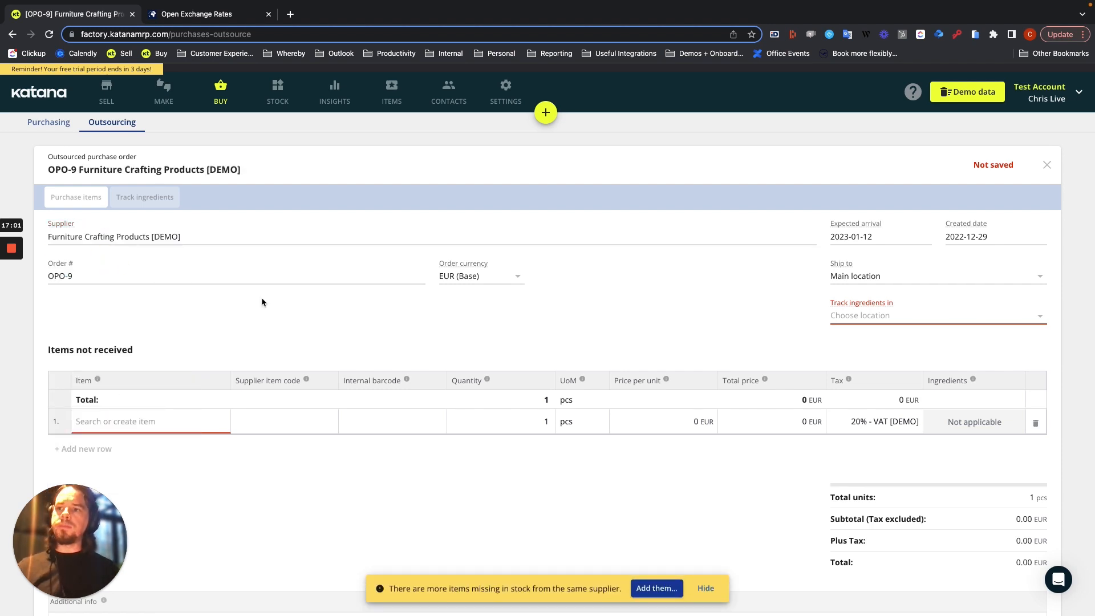
Set the outsourced purchase order's currency to GBP
click(516, 276)
scroll(504, 399, down, 2)
scroll(503, 407, down, 3)
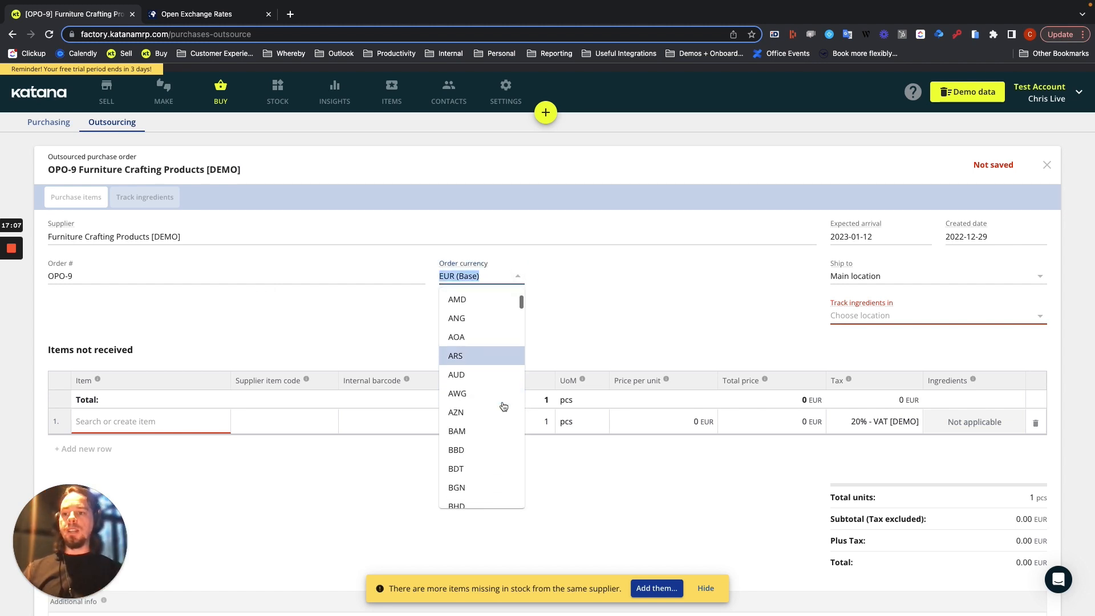
scroll(503, 406, up, 6)
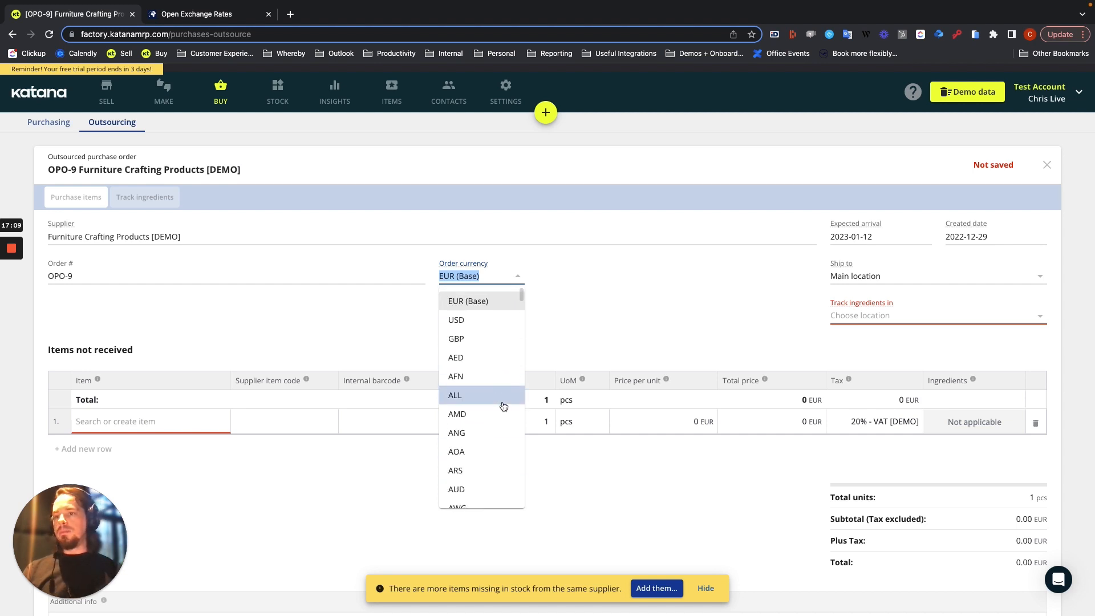
click(472, 338)
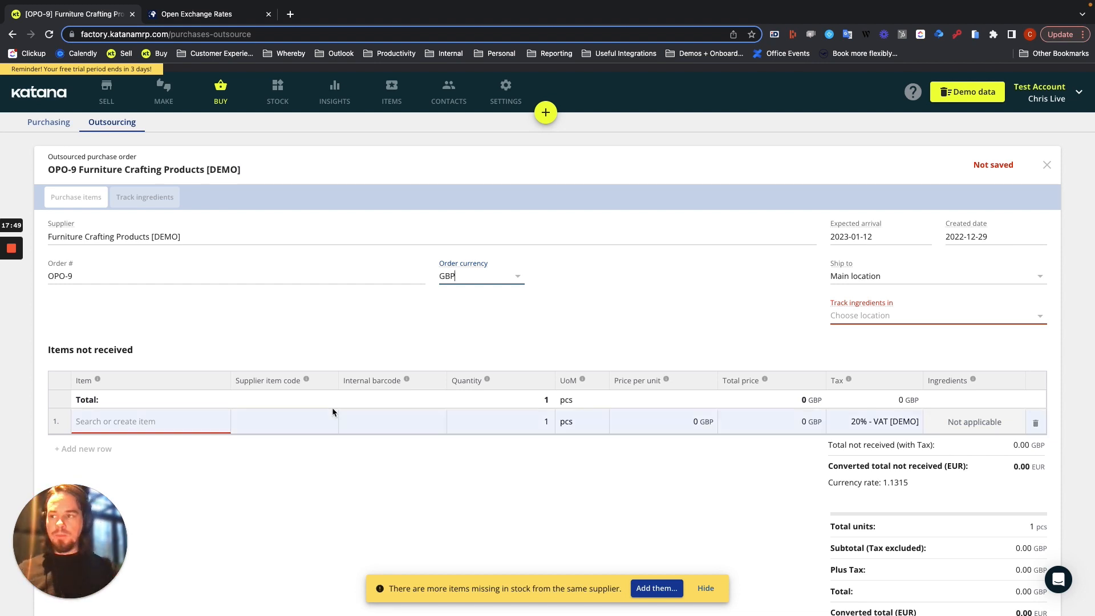
Track ingredients in Furniture Crafting and add Coffee table [DEMO] / cognac as the outsourced purchase order's item
click(120, 418)
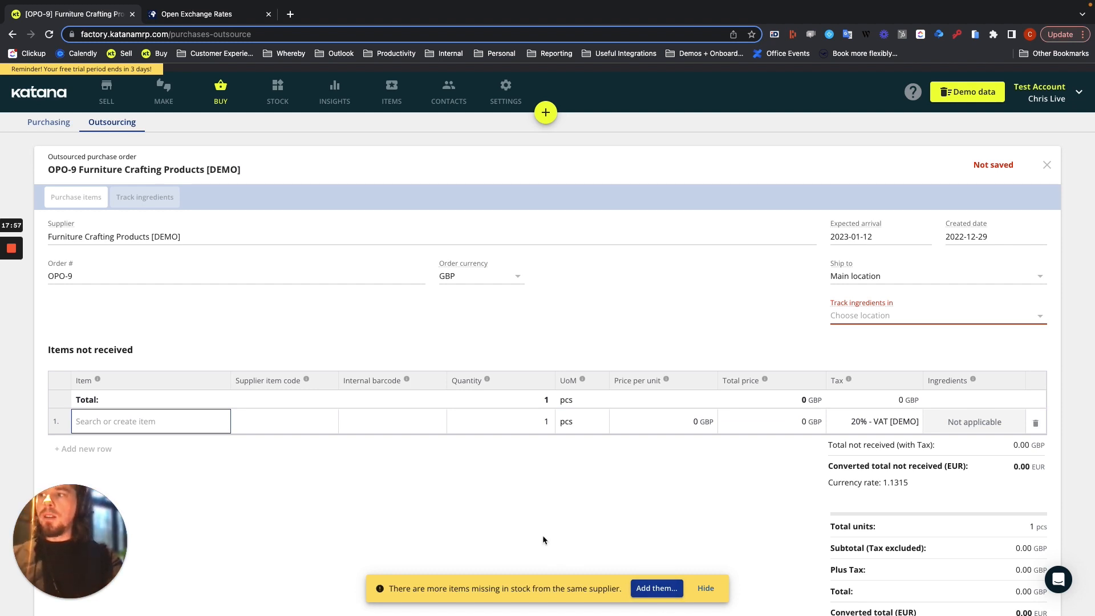
click(706, 589)
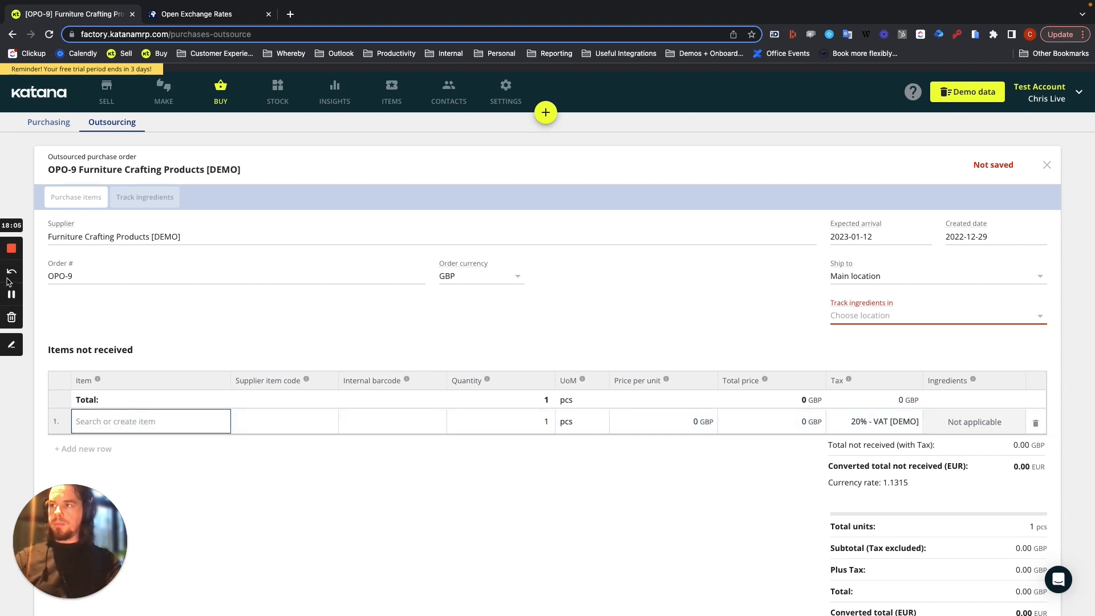
click(81, 421)
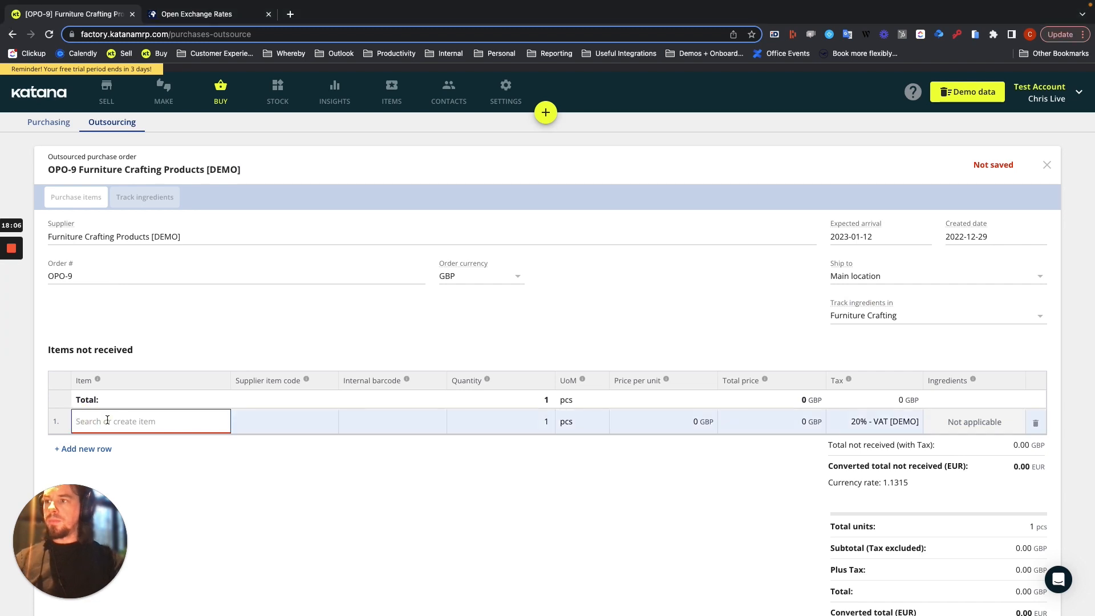
text(coffee)
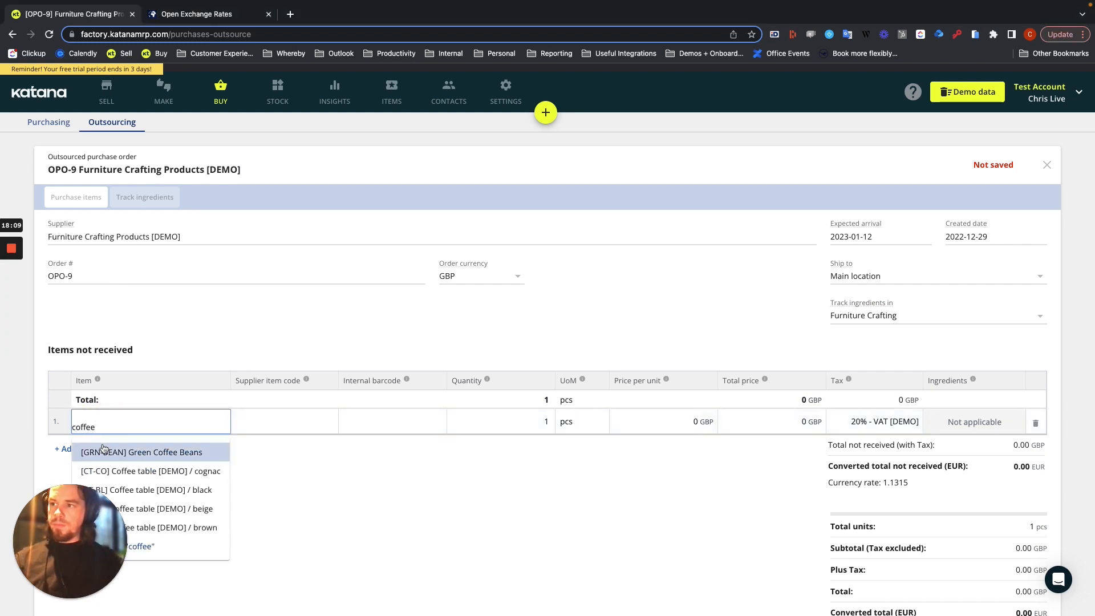
click(157, 471)
Open the coffee table's product card to check the cognac variant's default purchase price, and return to the outsourced order
click(508, 420)
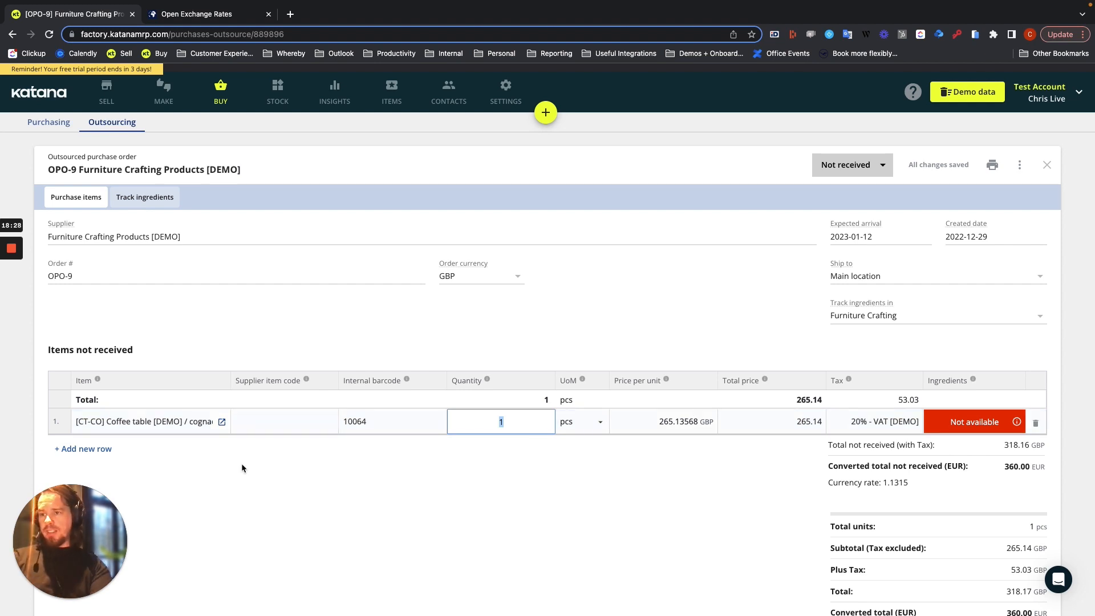
click(223, 423)
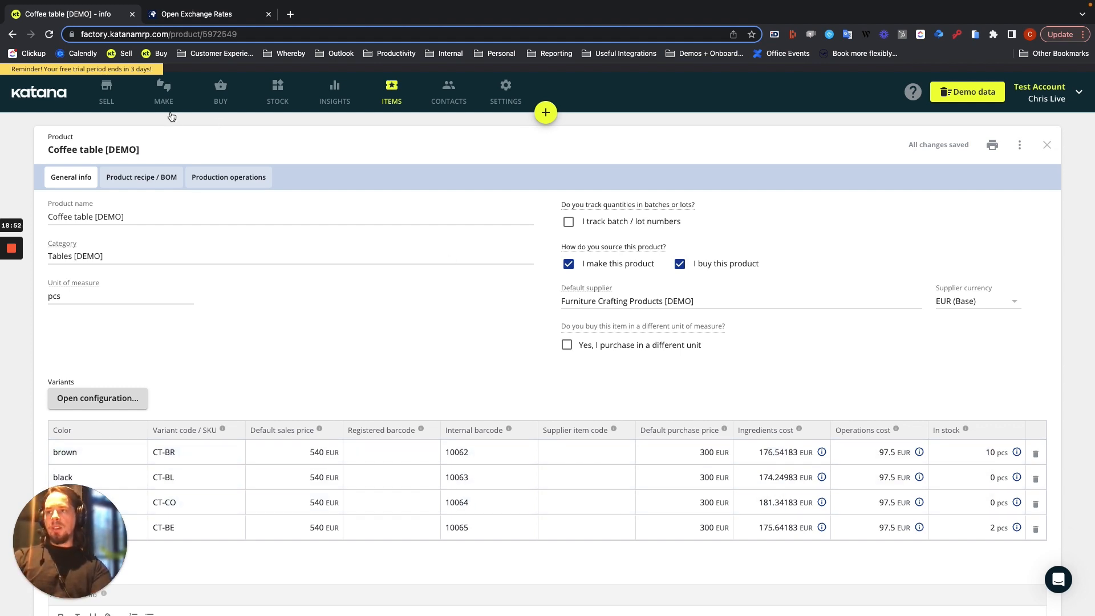
click(203, 95)
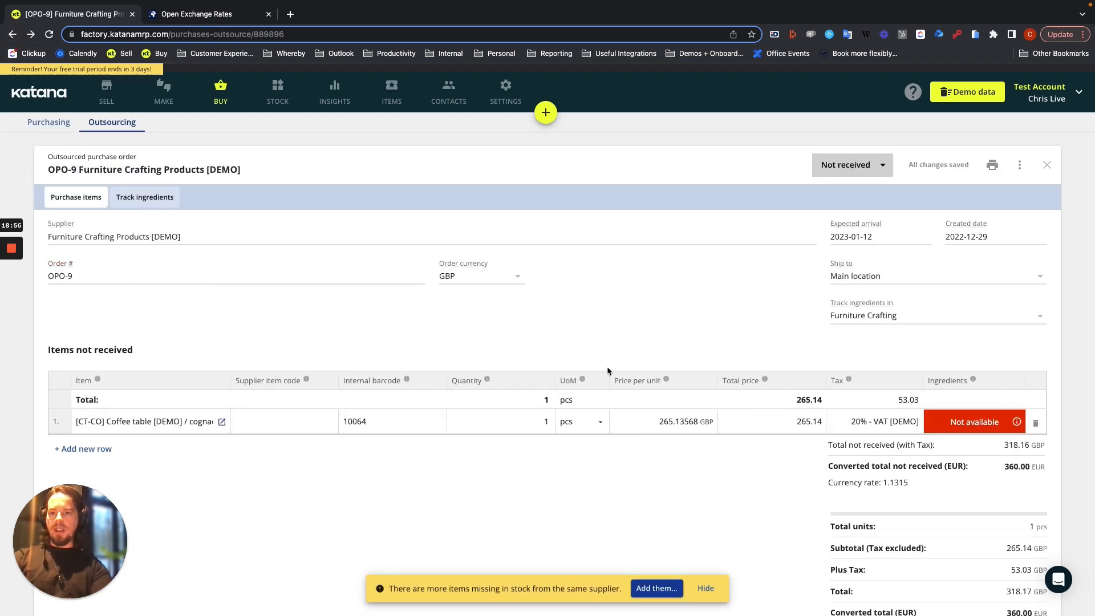
Set the coffee table line to No tax and check its unit price and the order's converted total in EUR
click(873, 423)
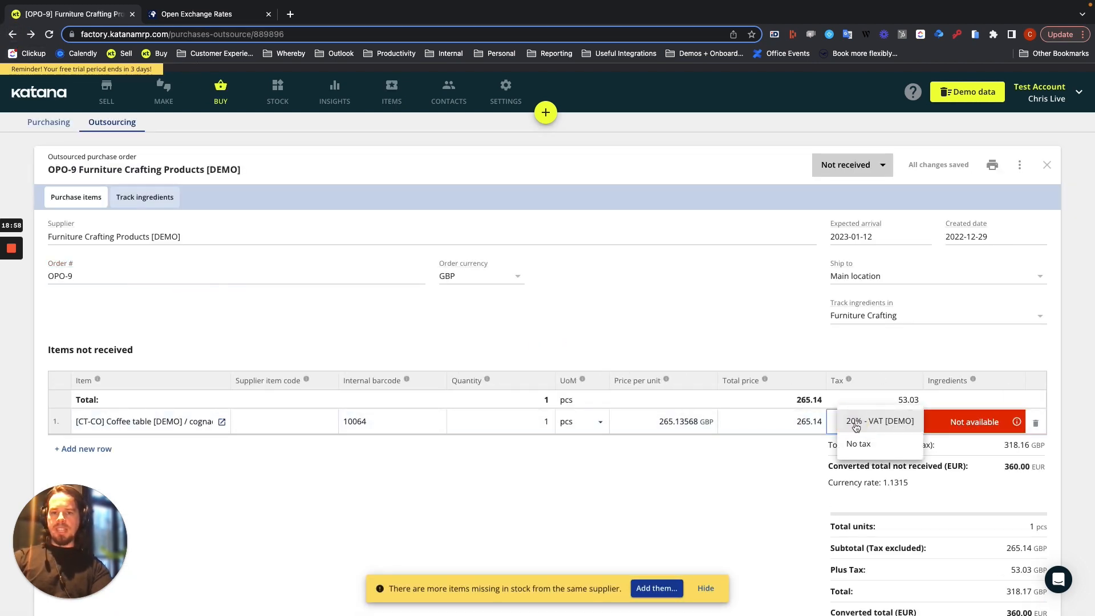
click(860, 440)
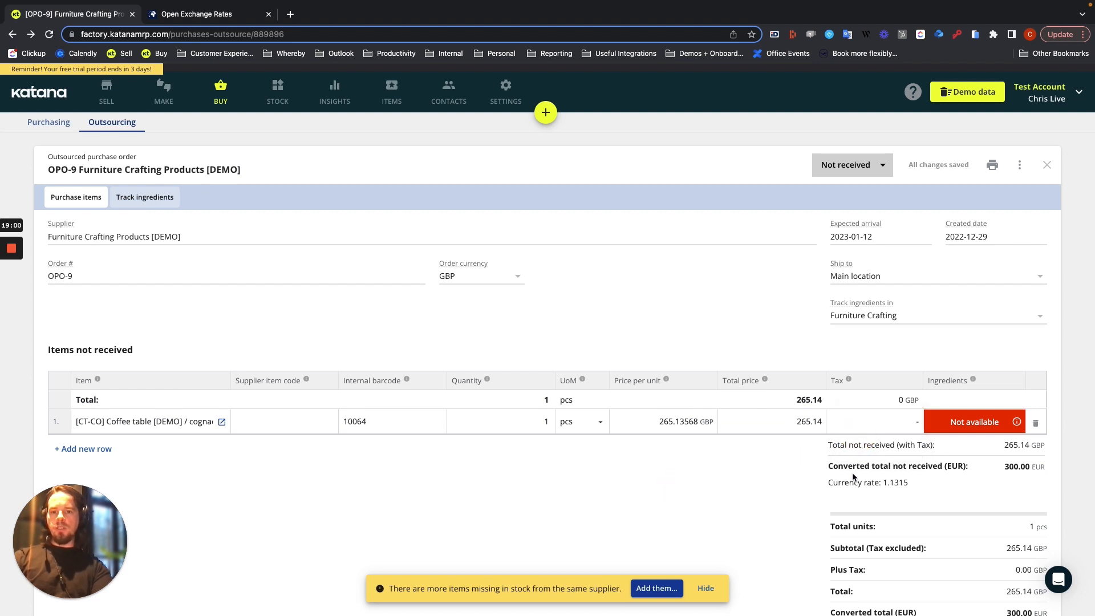
drag(830, 466, 987, 468)
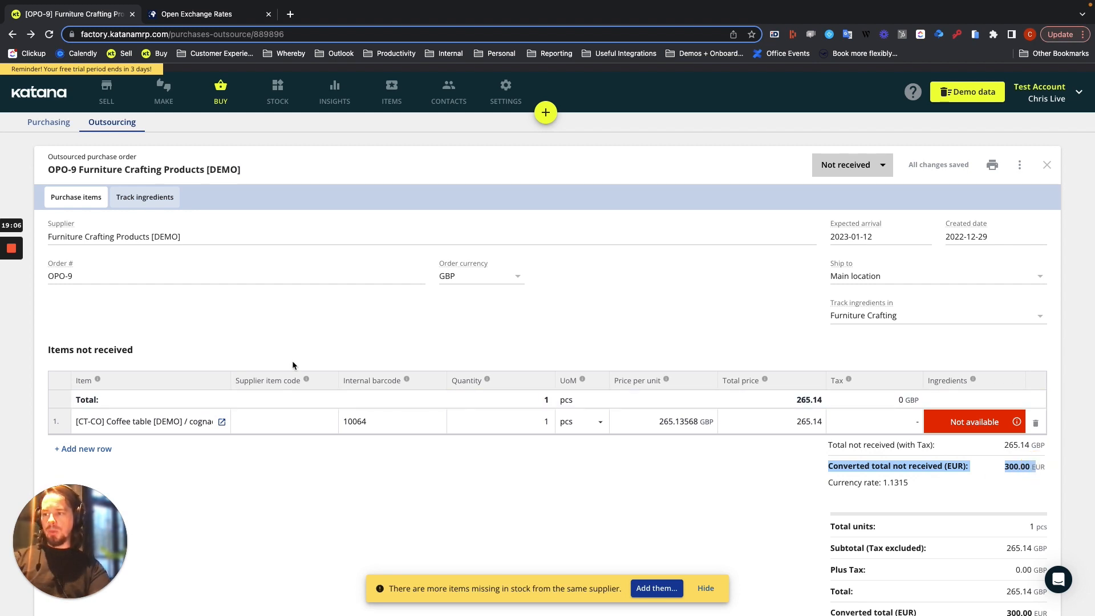
click(358, 480)
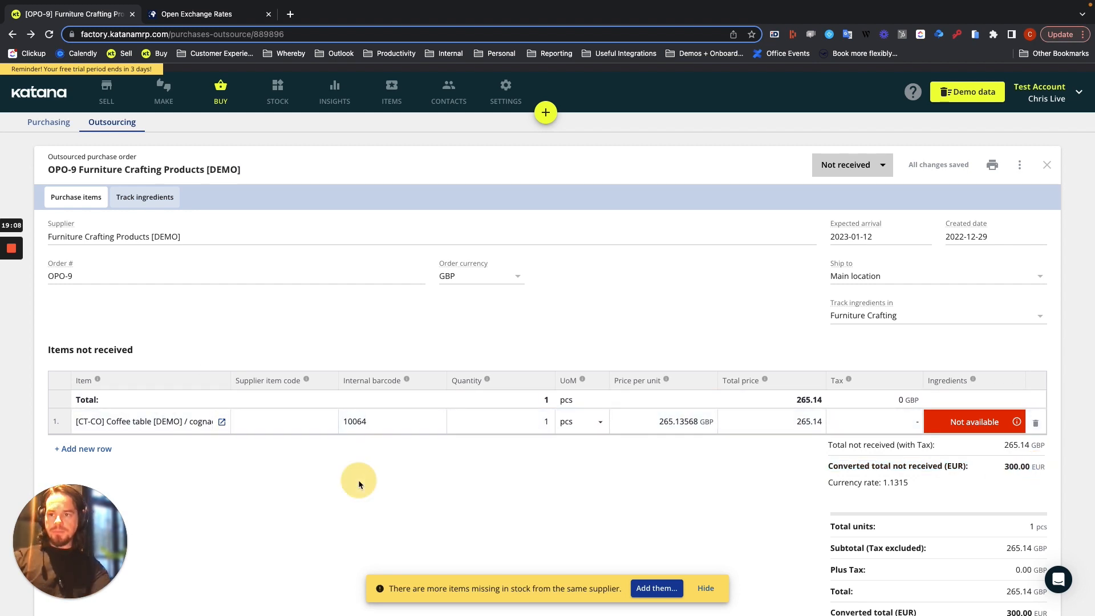
click(670, 422)
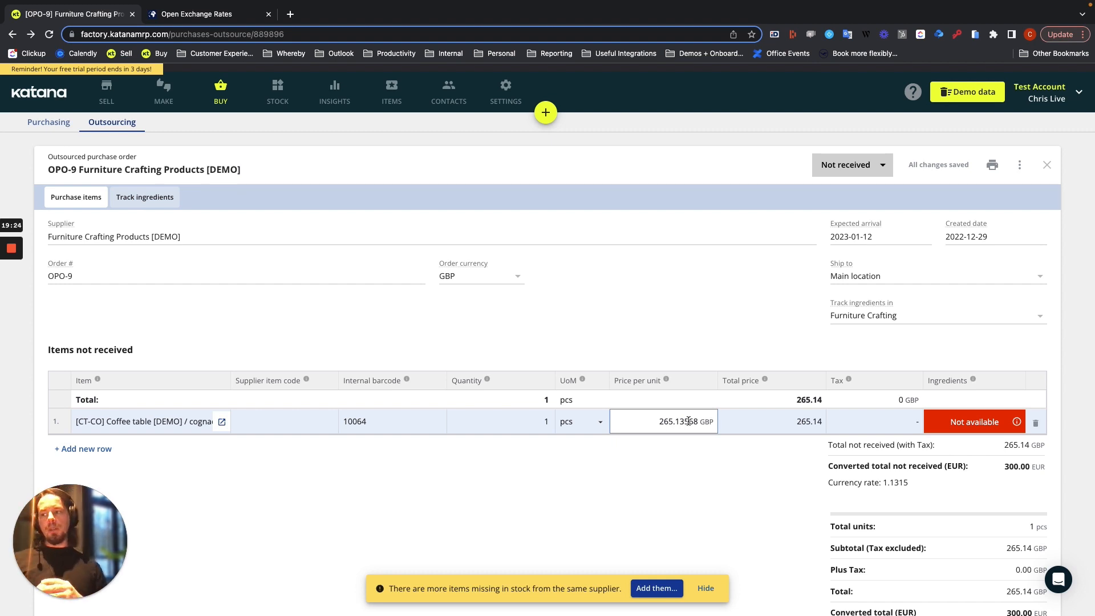
Switch the order currency to EUR (Base), to USD and back to GBP to compare the converted unit prices
click(519, 277)
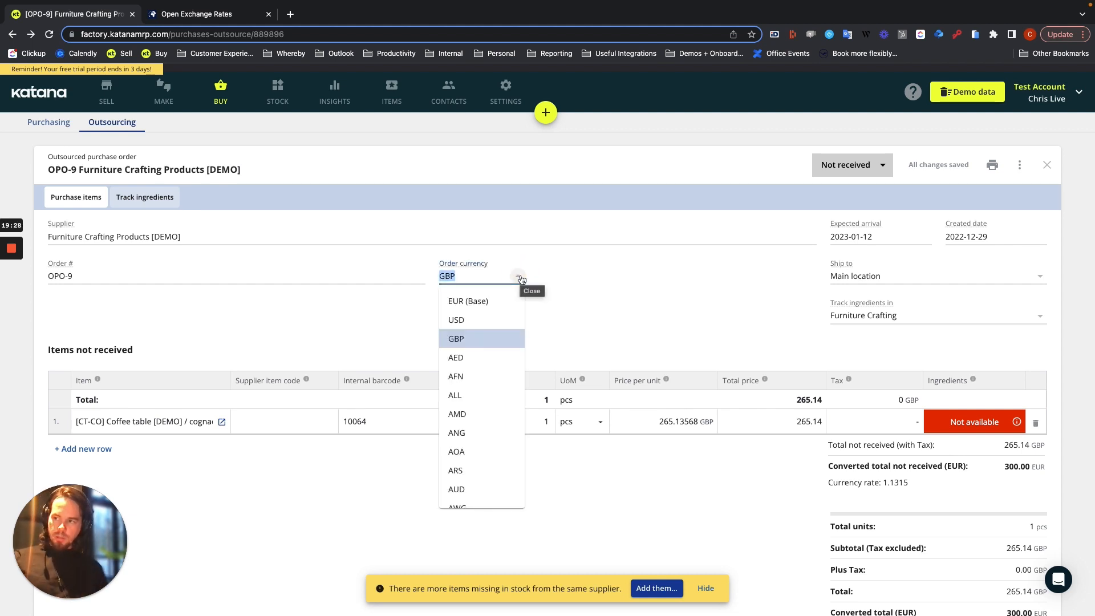
click(483, 302)
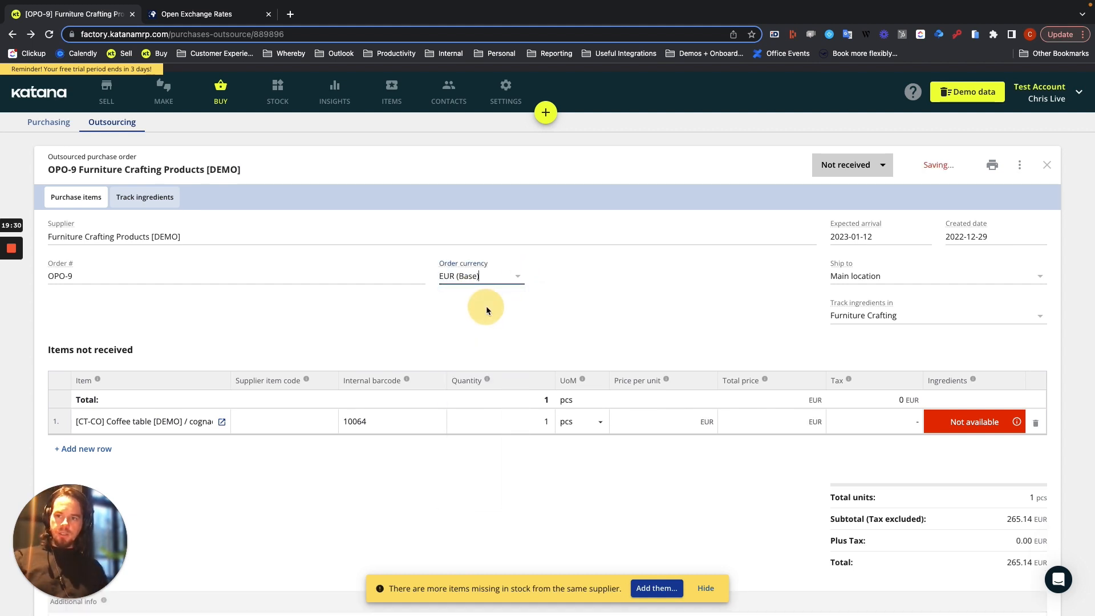
click(515, 276)
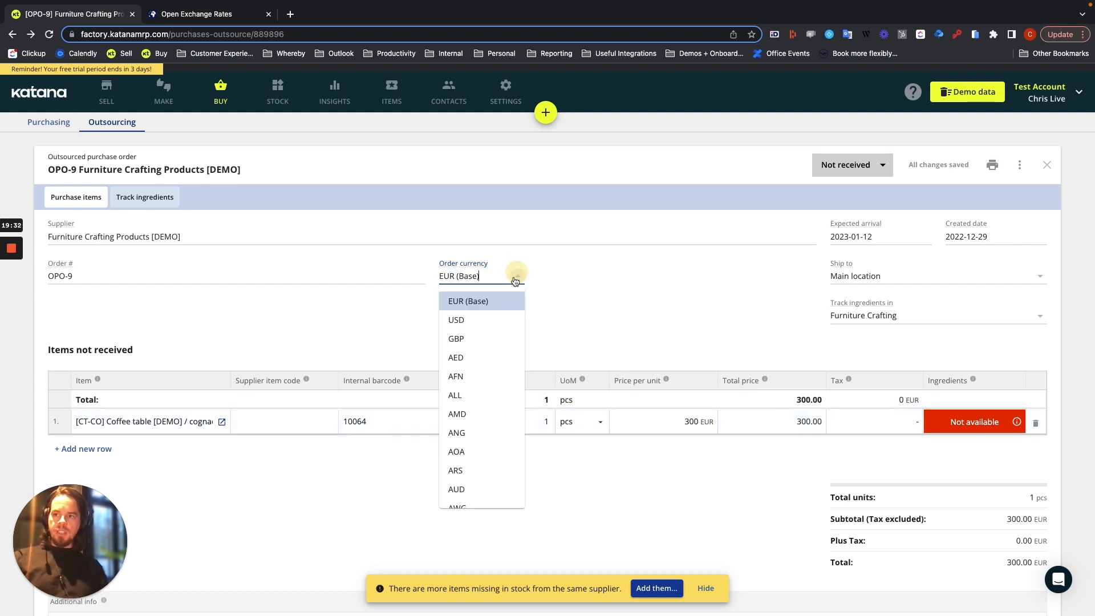
click(486, 318)
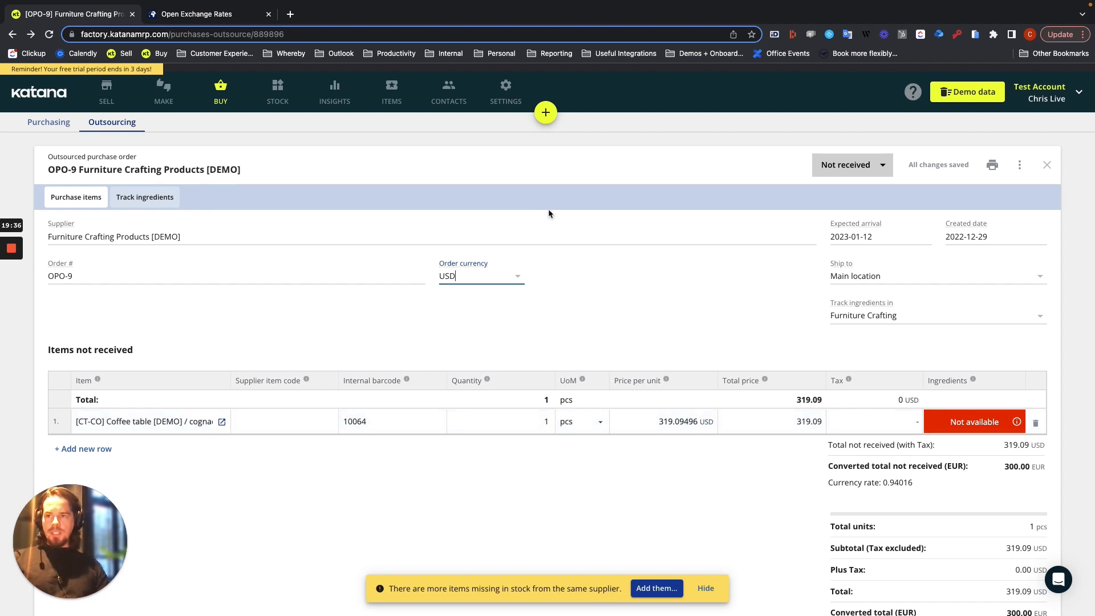
click(521, 276)
click(477, 335)
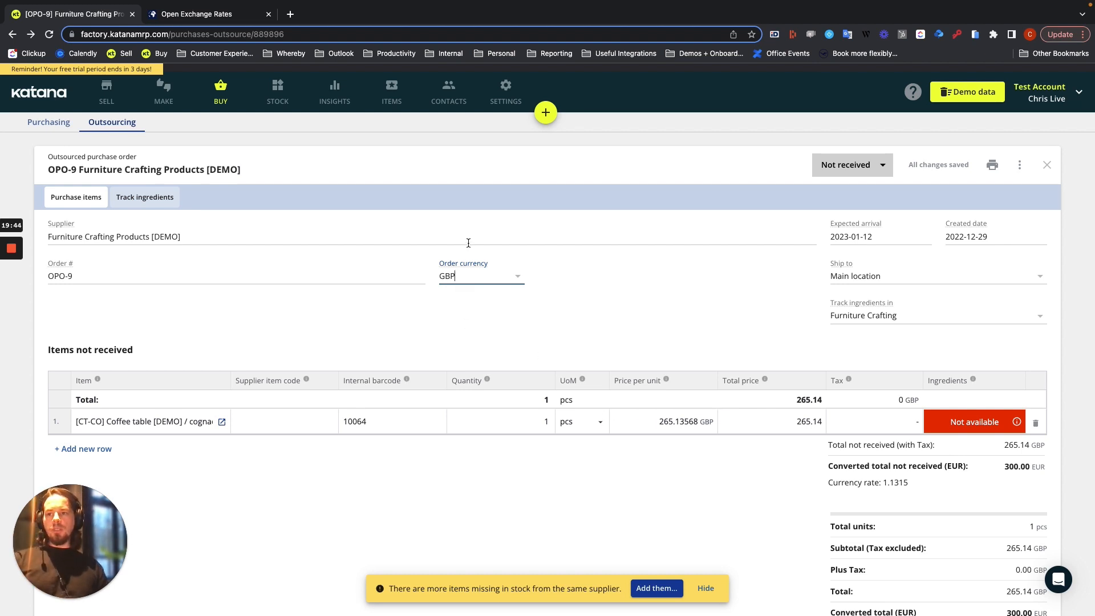
click(520, 275)
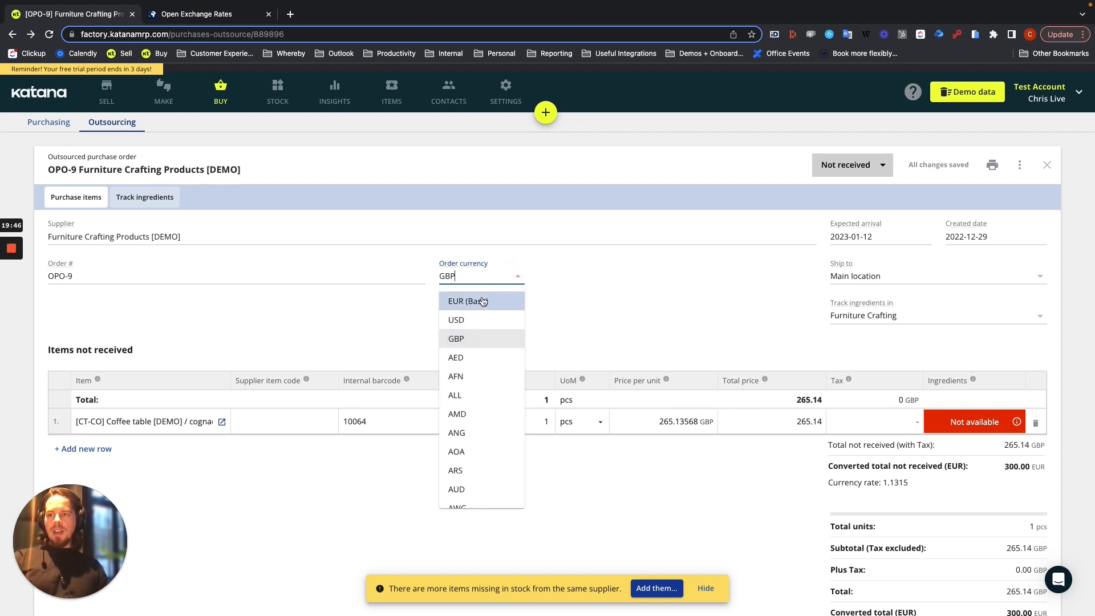
click(468, 338)
Set the coffee table's price per unit to 300 GBP and change the order currency to EUR (Base)
click(652, 422)
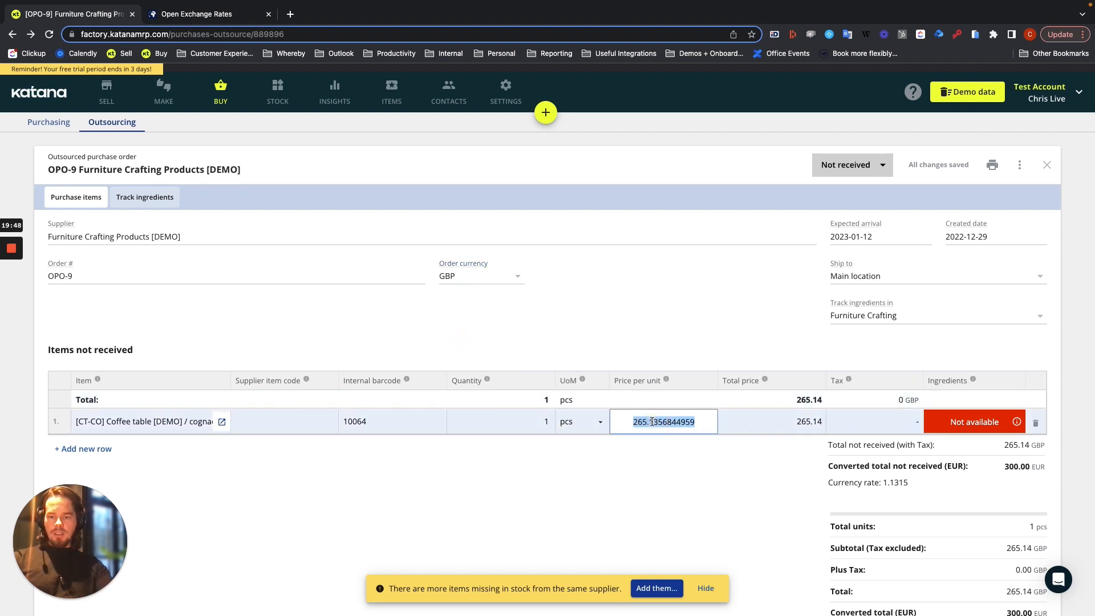
text(300)
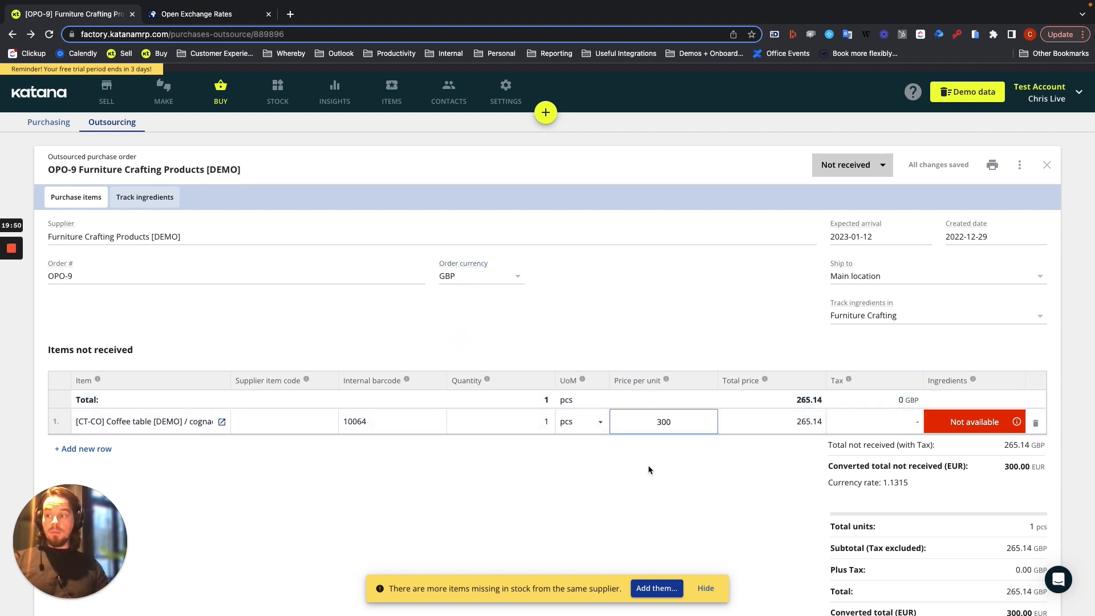
click(648, 464)
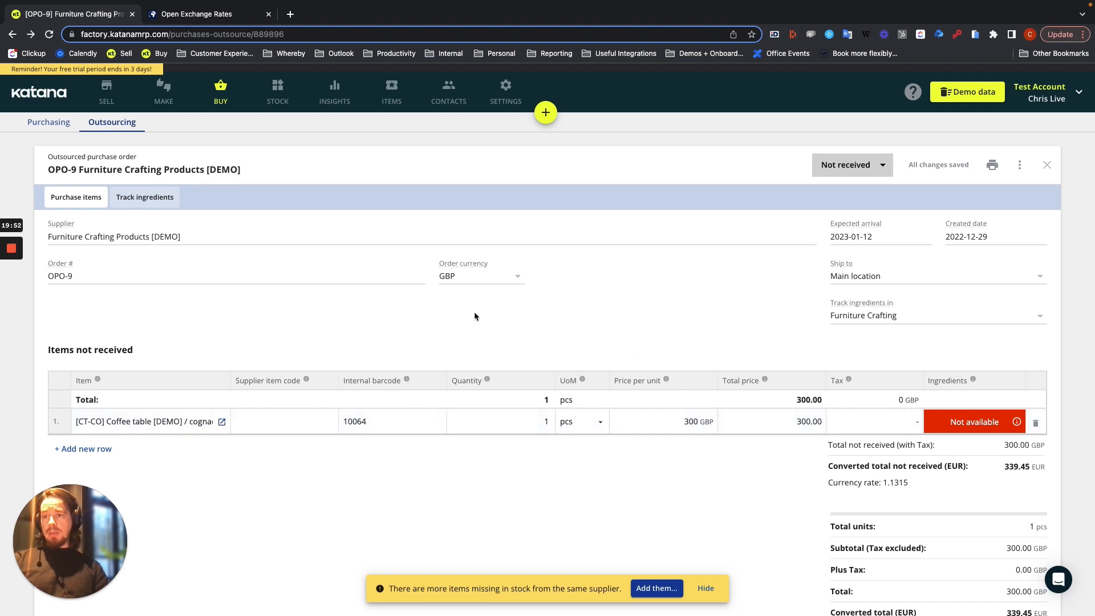
click(516, 276)
click(487, 303)
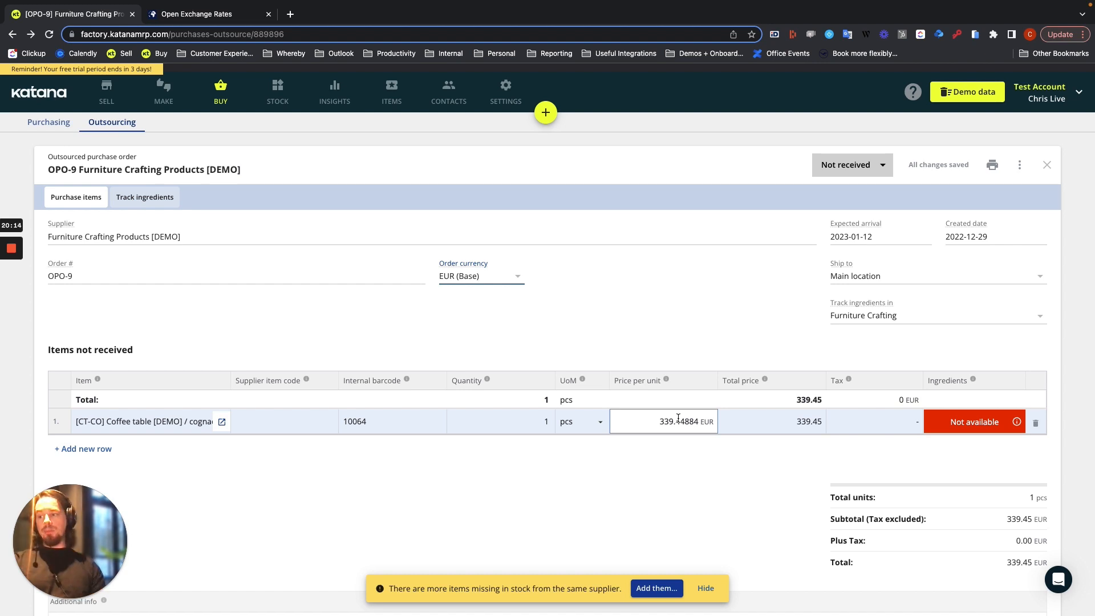
Receive all items on outsourced purchase order OPO-9 and review the received item's price and totals
click(873, 170)
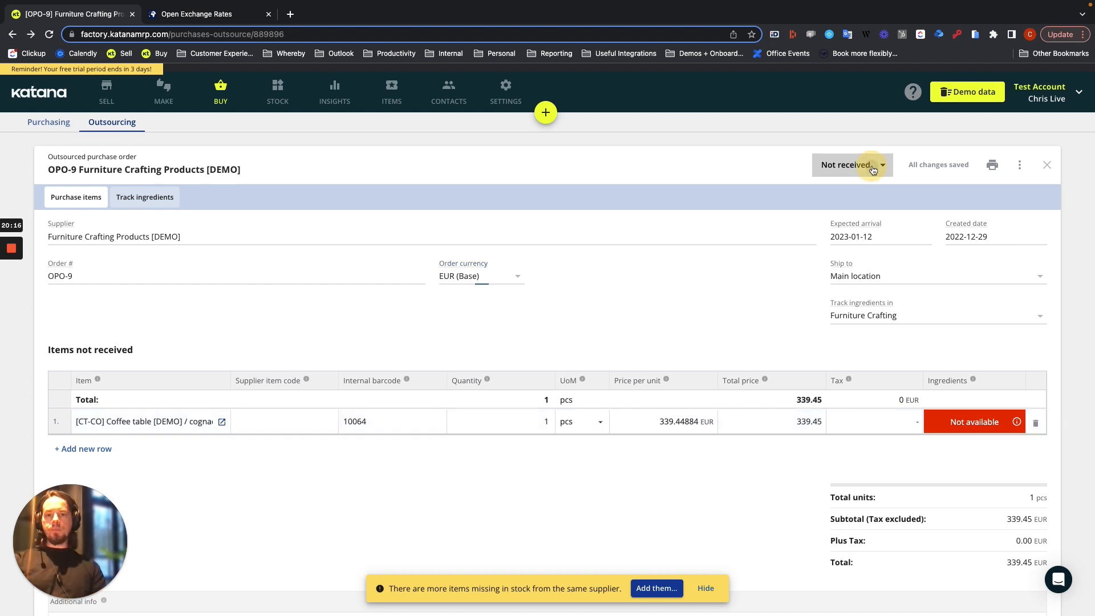
click(854, 169)
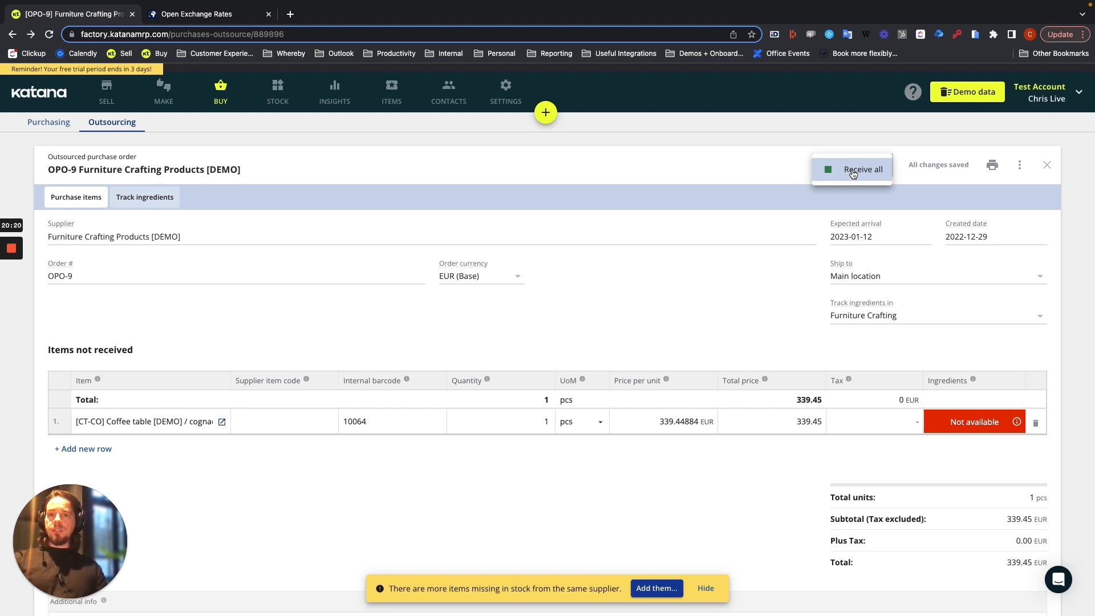
click(853, 171)
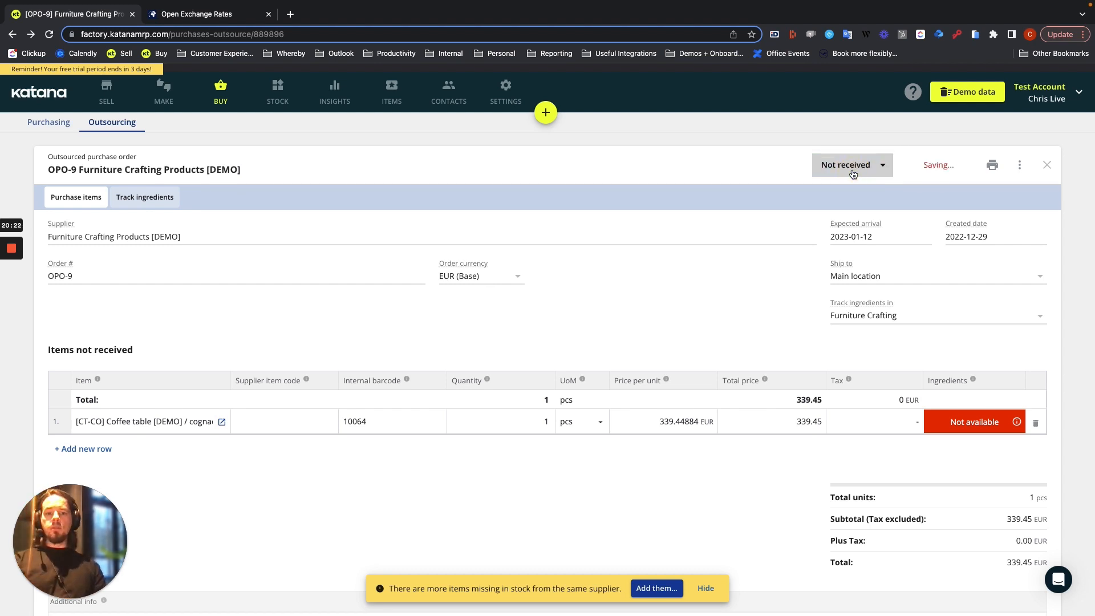
scroll(923, 505, down, 2)
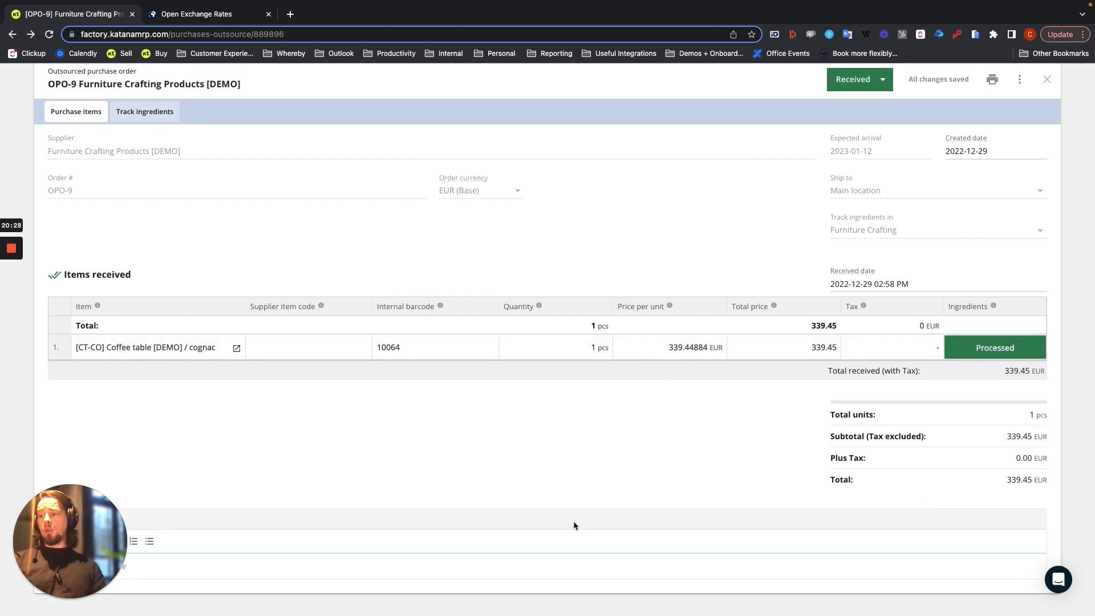
scroll(223, 408, up, 2)
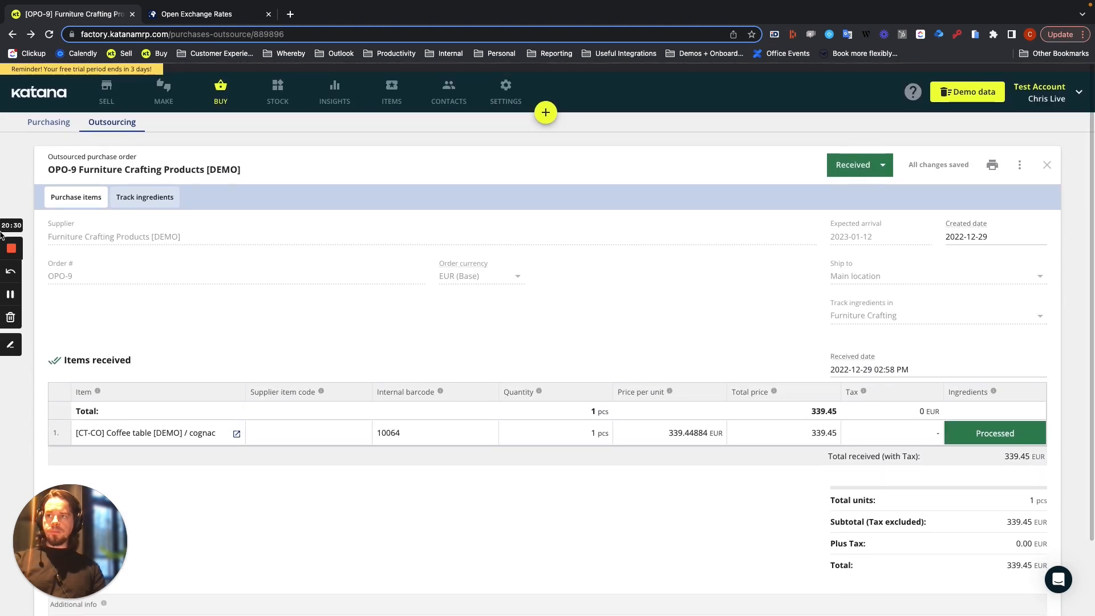
Leave the received outsourced order and open the list of open purchase orders
click(46, 124)
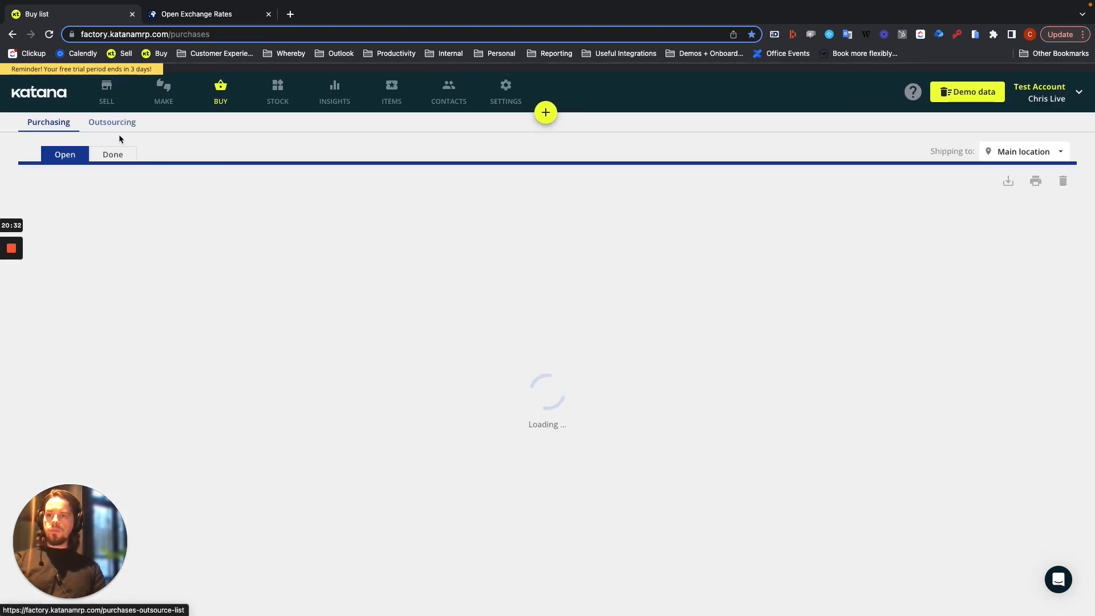